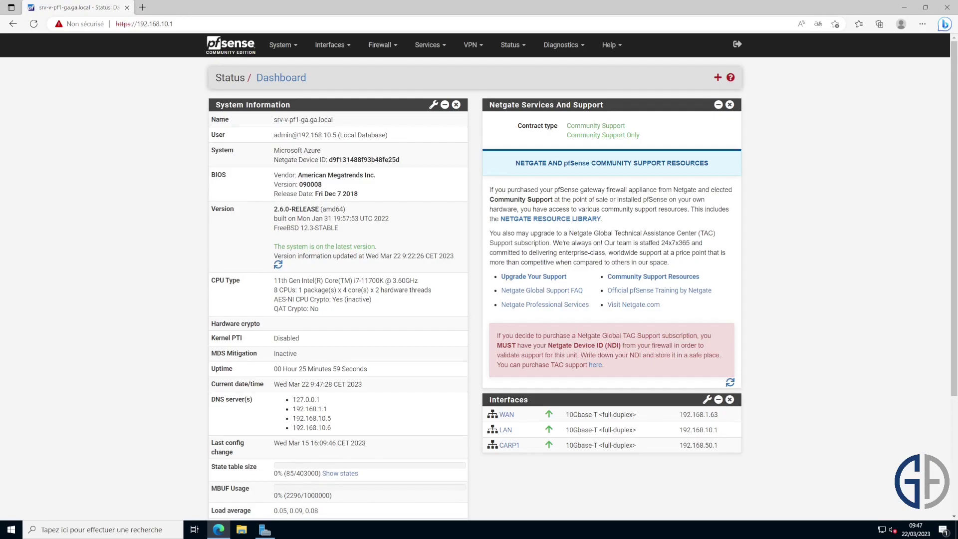
key(ctrl+l)
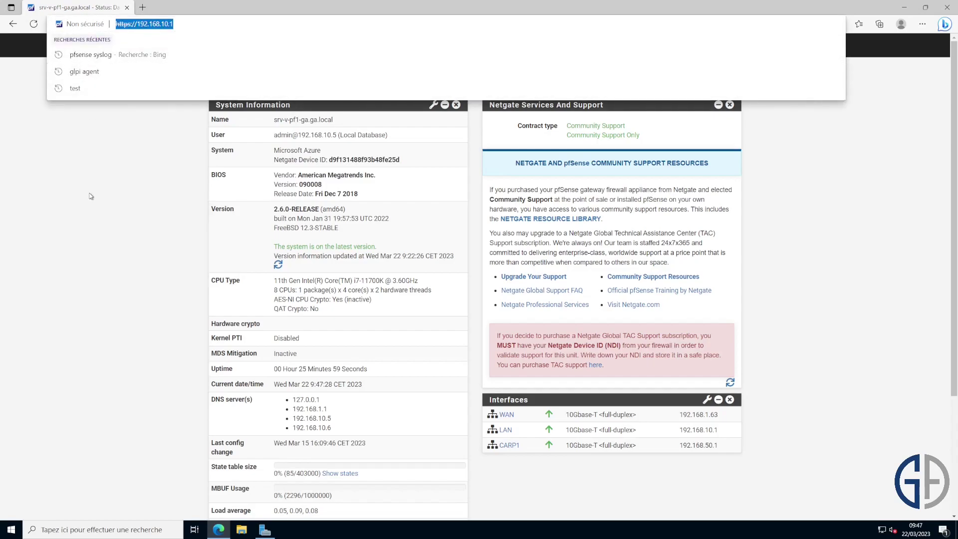
click(91, 196)
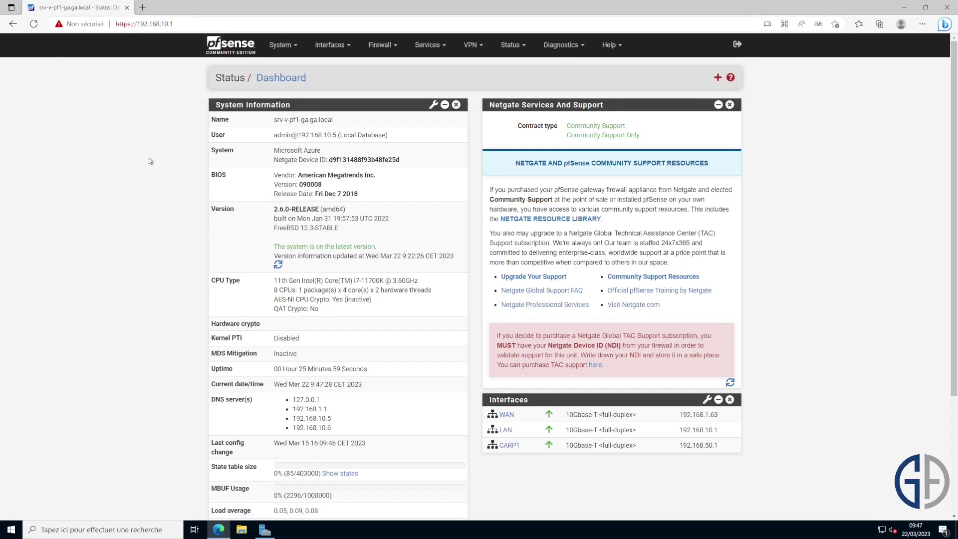
Step: Start a new internal certificate authority in the certificate manager with the descriptive name CAPfsense
click(291, 53)
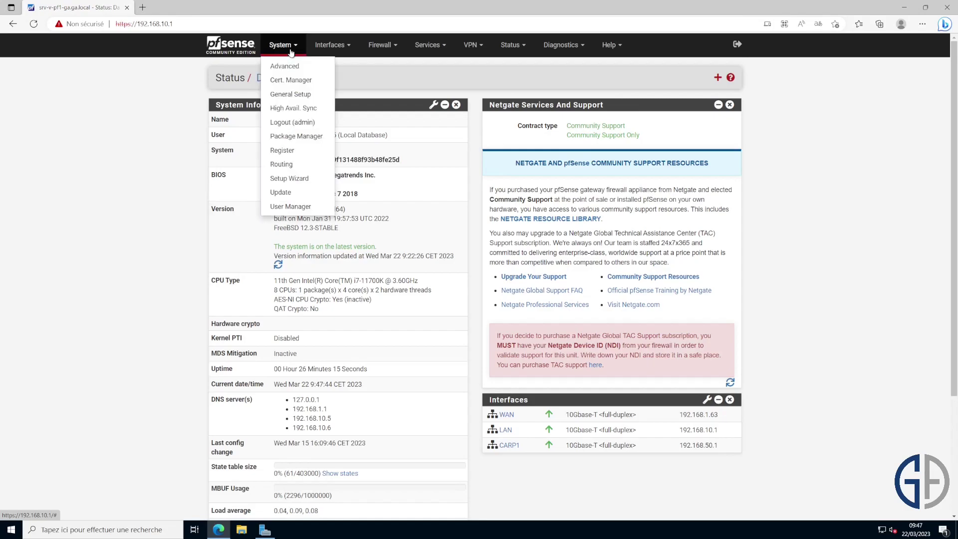
click(298, 83)
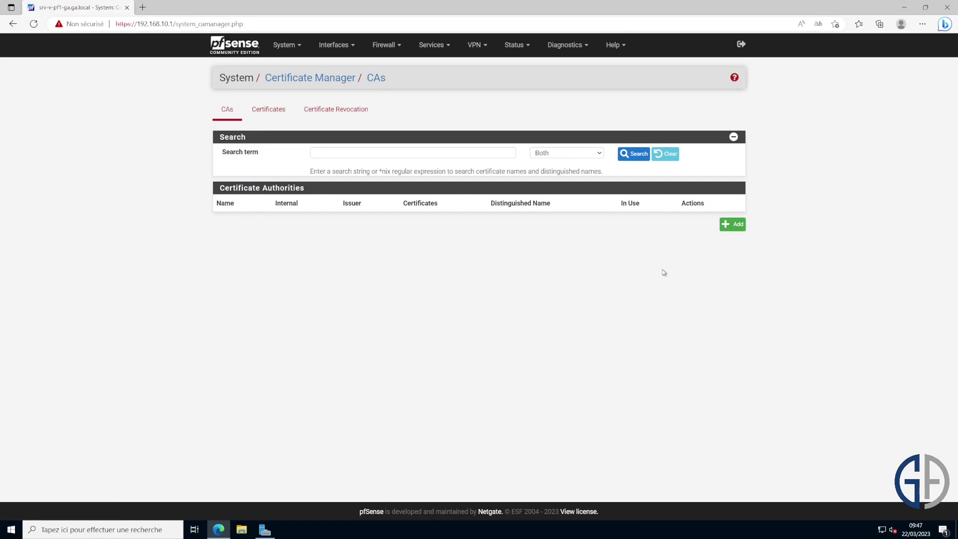
click(732, 224)
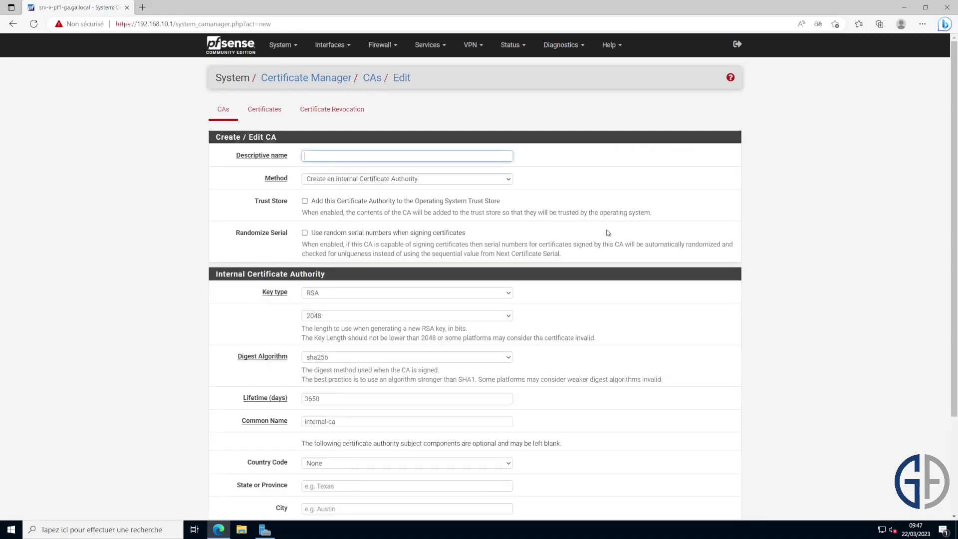
click(373, 153)
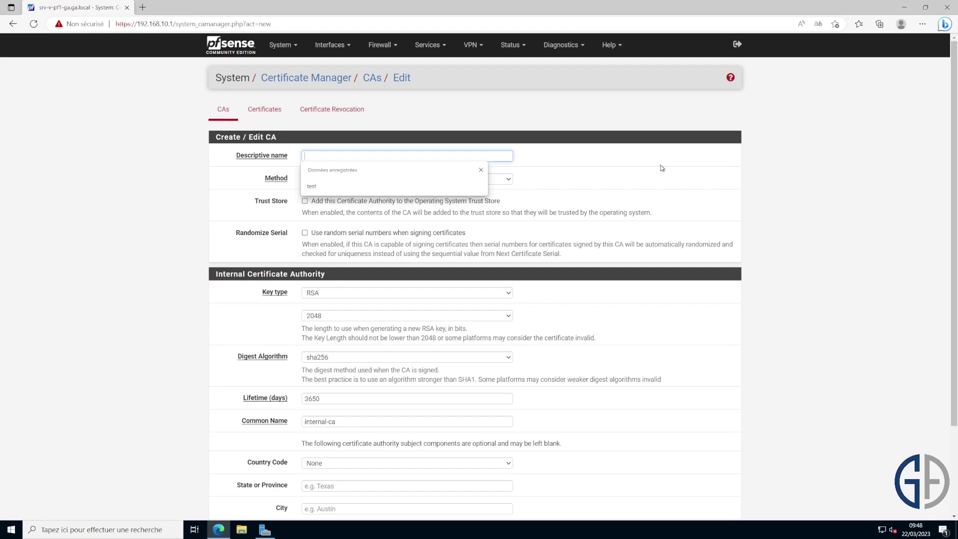
text(CA)
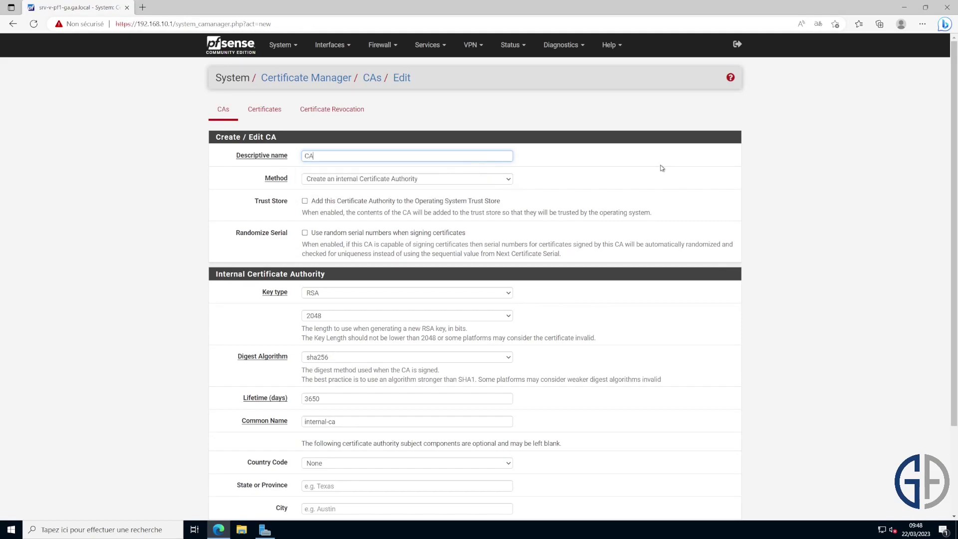
text(Pfsense)
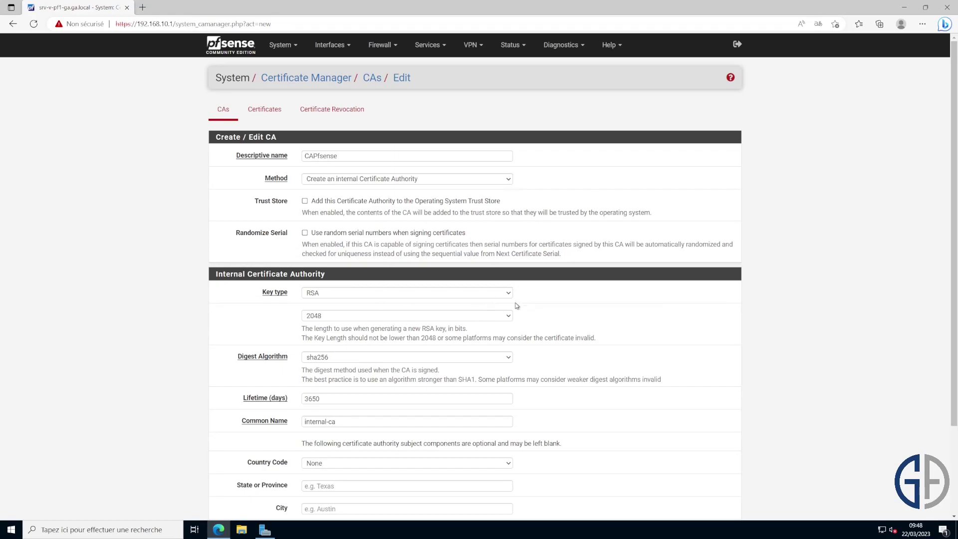
Step: Set the certificate authority's common name to vpn.geek-advisor.local
scroll(436, 348, down, 2)
click(354, 351)
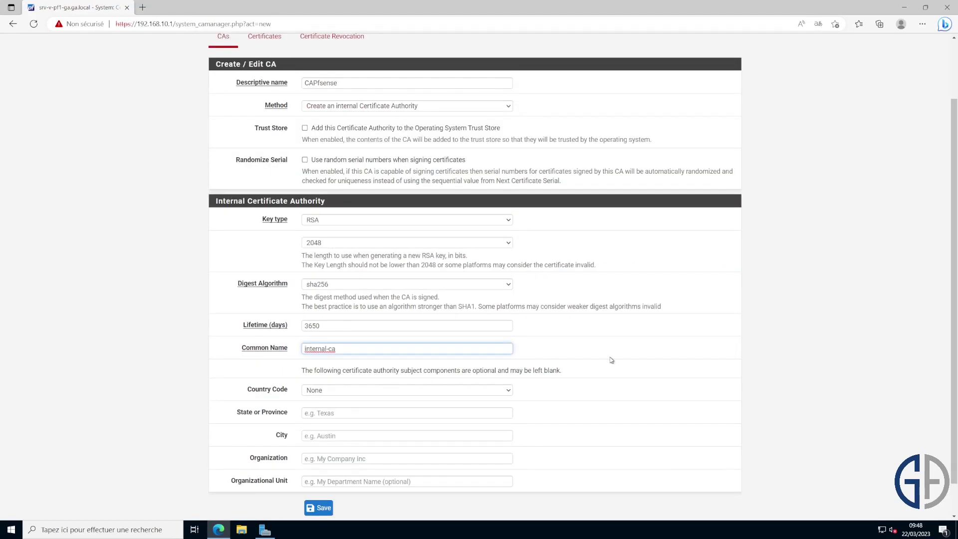
key(ctrl+a)
text(vpn.geee)
key(BackSpace)
text(ek-advisor.fr)
key(BackSpace)
key(BackSpace)
text(loca)
scroll(537, 341, down, 1)
click(537, 341)
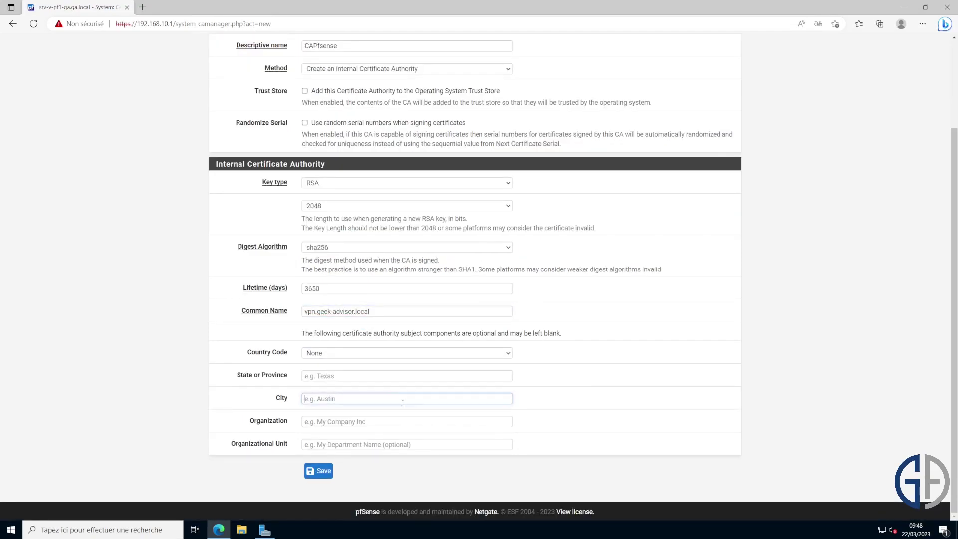
Step: Fill in state Grand-Est, city Metz and organization Geek-advisor for the certificate authority and save it
click(414, 379)
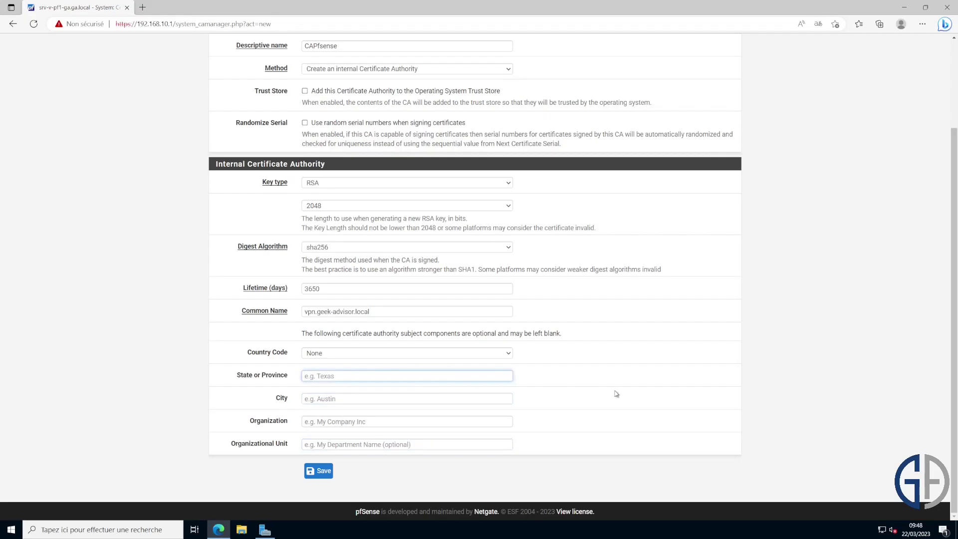
text(Grand-Est)
key(Tab)
text(Metz)
key(Tab)
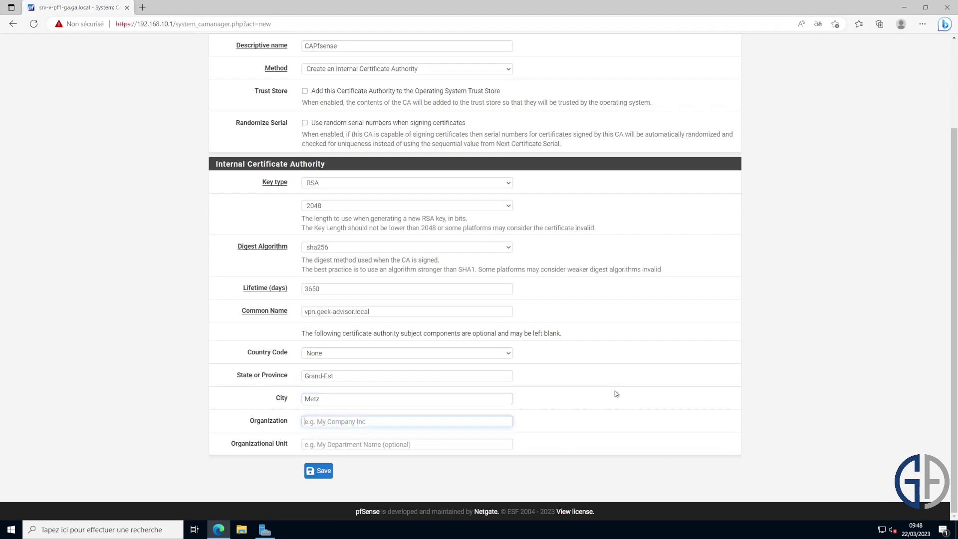
text(Geek-advisor)
click(616, 395)
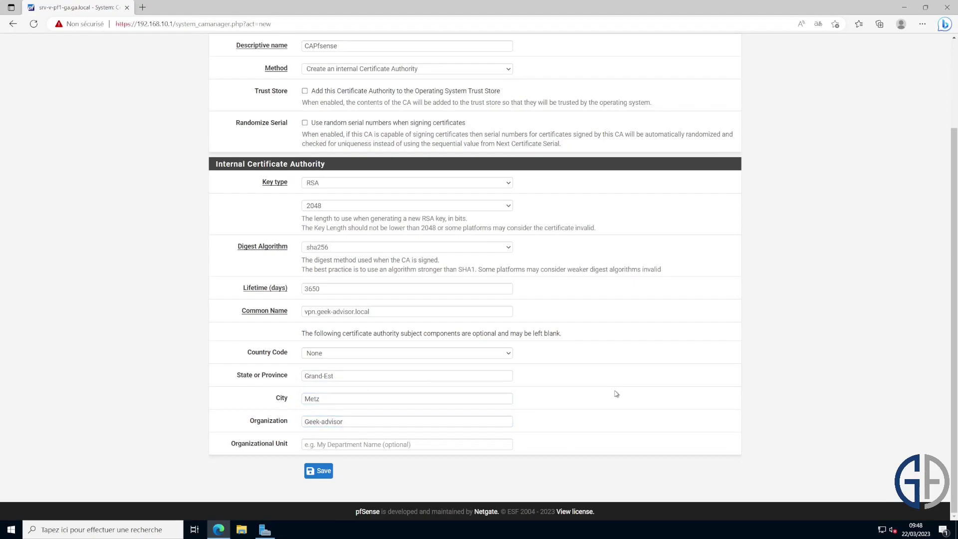
click(322, 471)
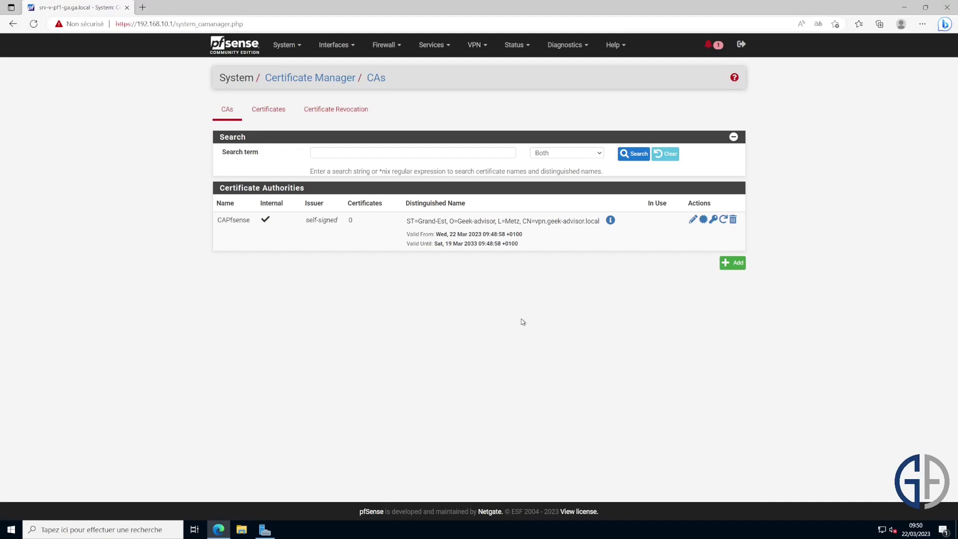
Step: Start a new internal certificate with the descriptive name ServerVPNPFSENSE
click(277, 108)
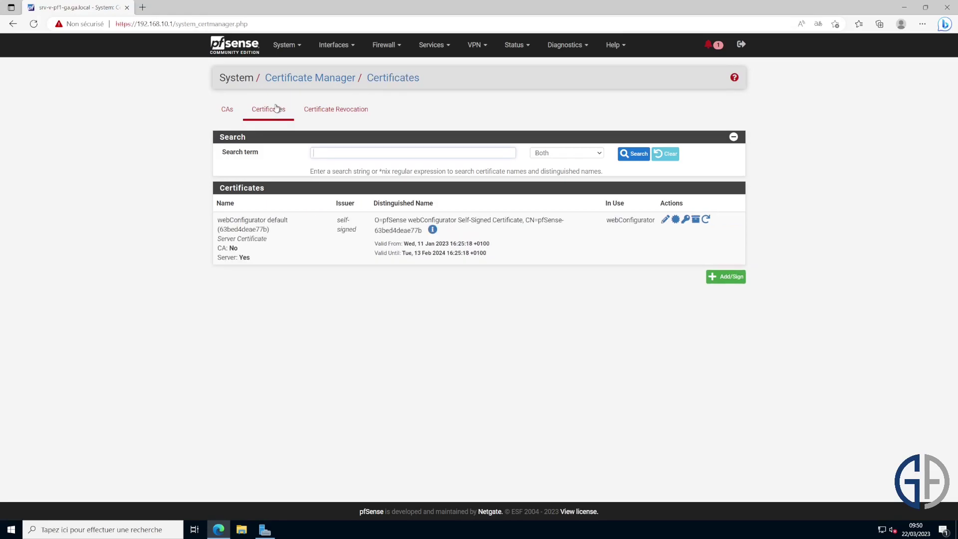
click(724, 277)
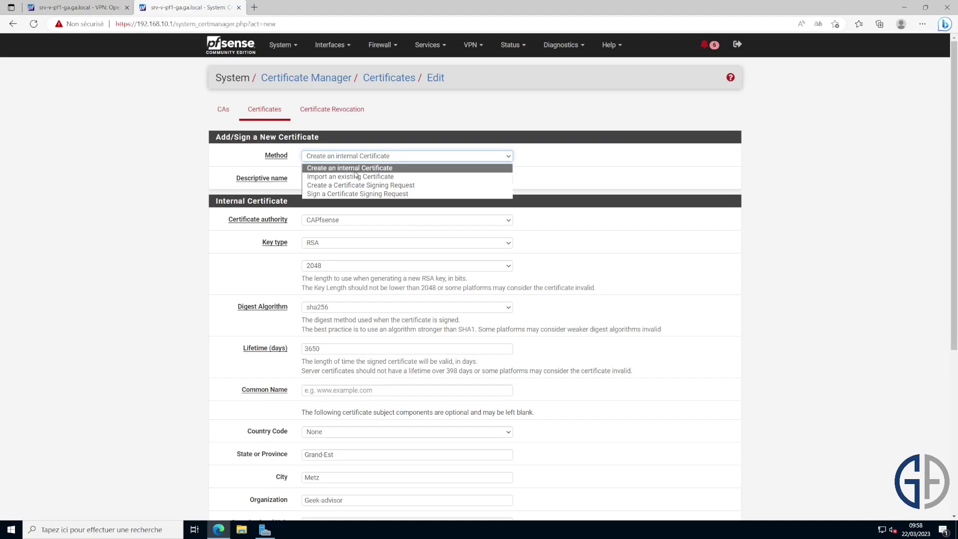
click(579, 182)
click(429, 183)
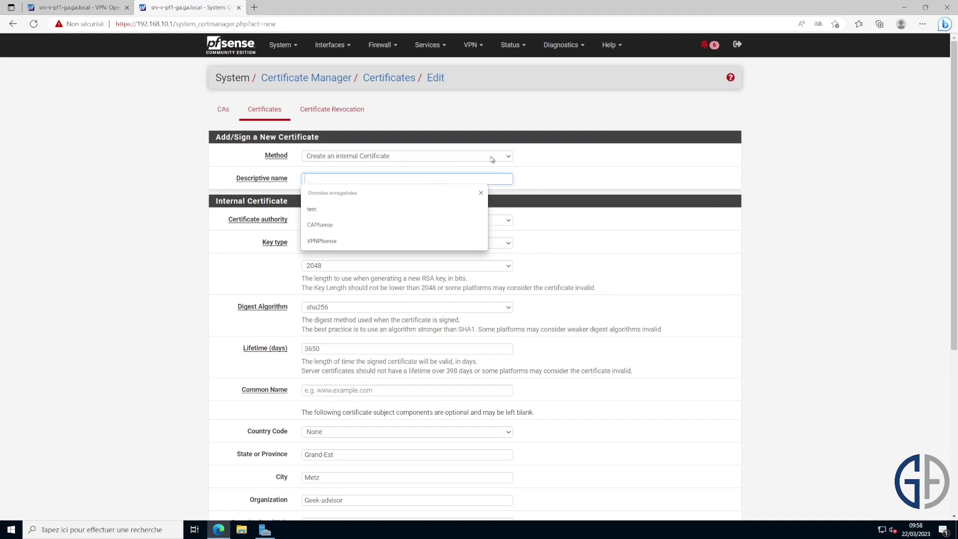
text(ServerVPNPFSENSE)
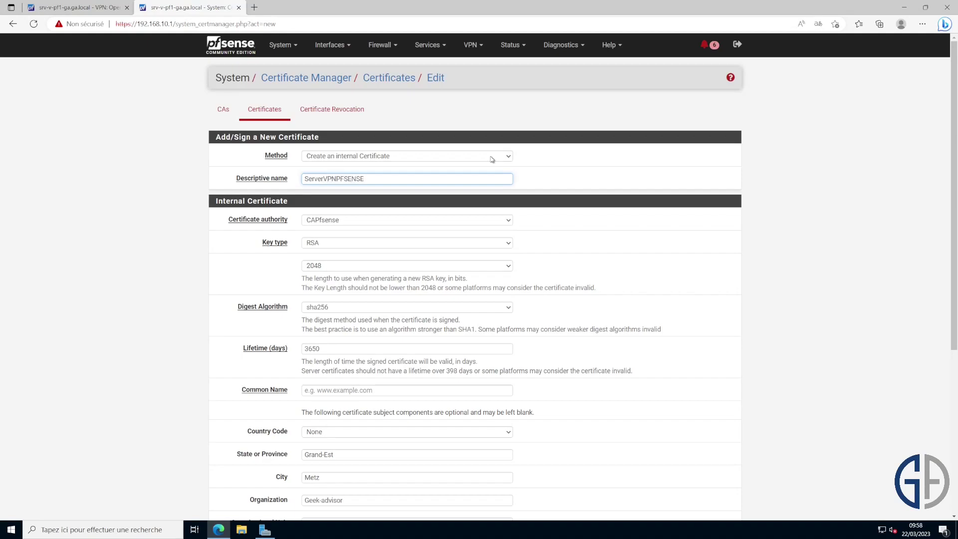
click(605, 242)
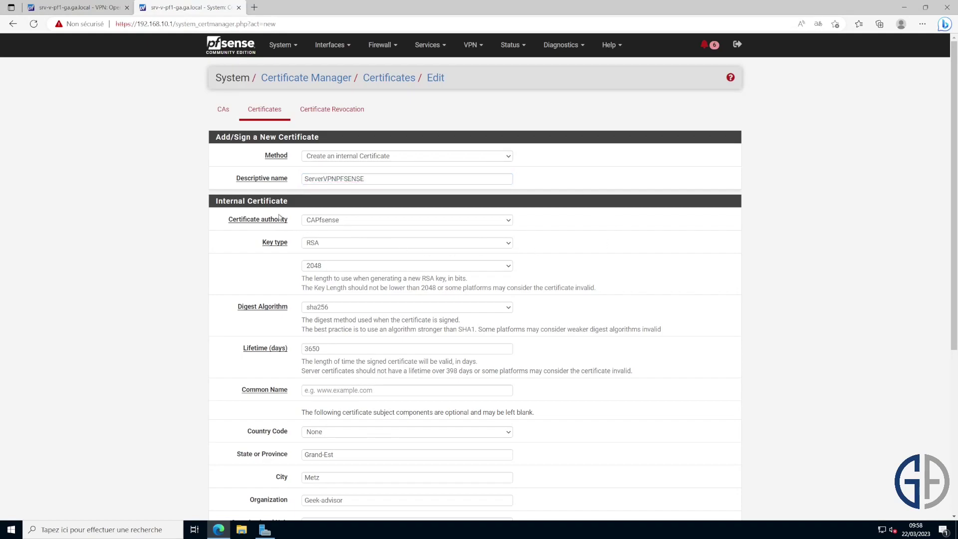
Step: Set the new certificate's common name to vpnpf.geek-advisor.local
drag(289, 221, 227, 222)
click(243, 238)
scroll(342, 215, down, 1)
click(383, 317)
text(vpnpf.geek-advisor.loca)
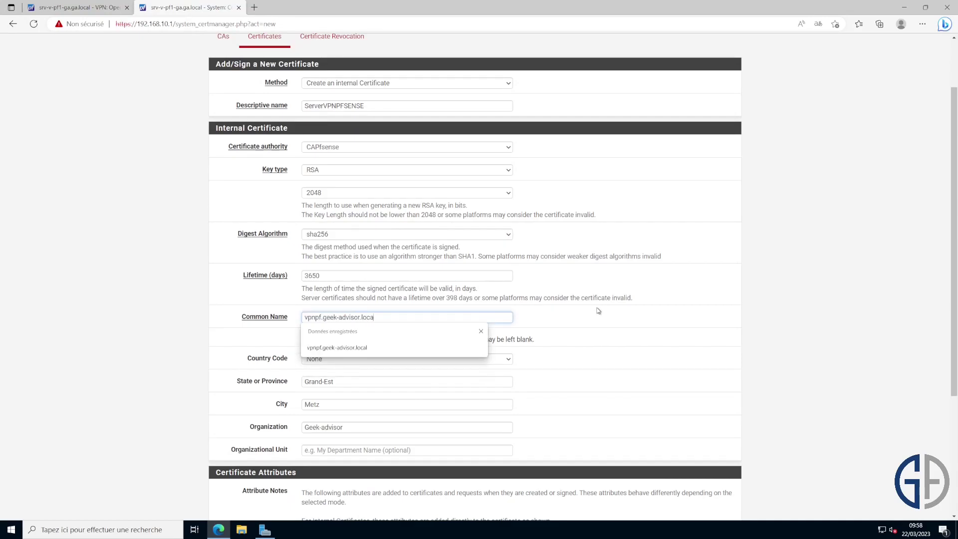
text(l)
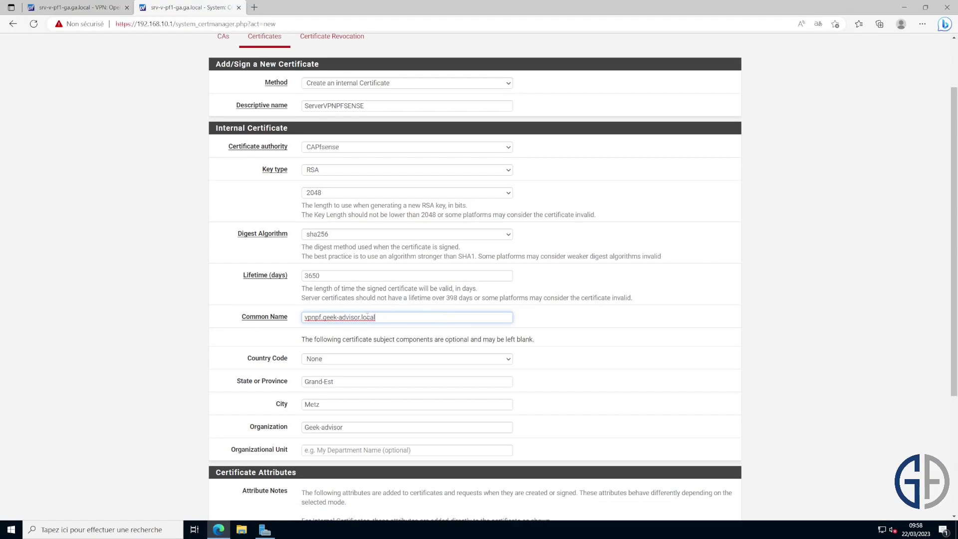
triple_click(385, 315)
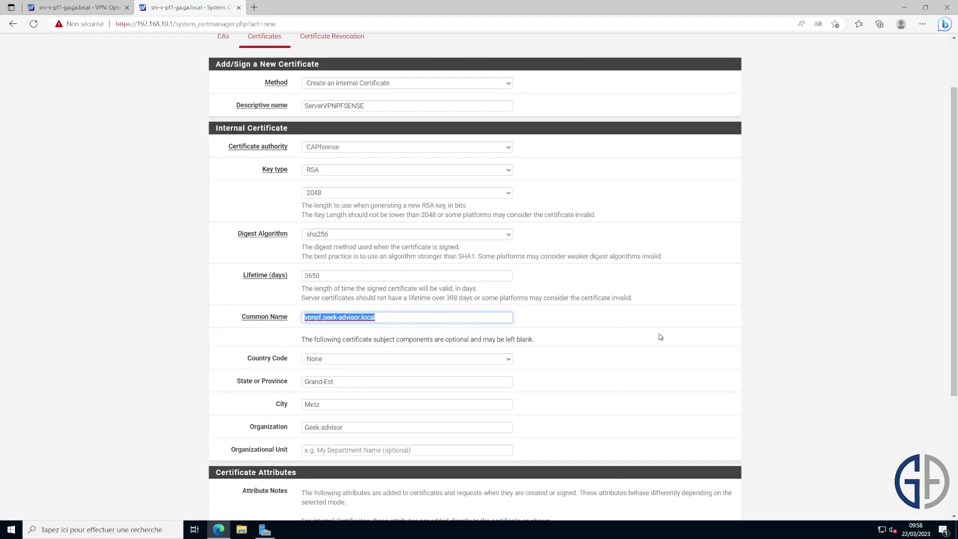
Step: Set the certificate type to Server Certificate in the certificate attributes
scroll(659, 336, down, 3)
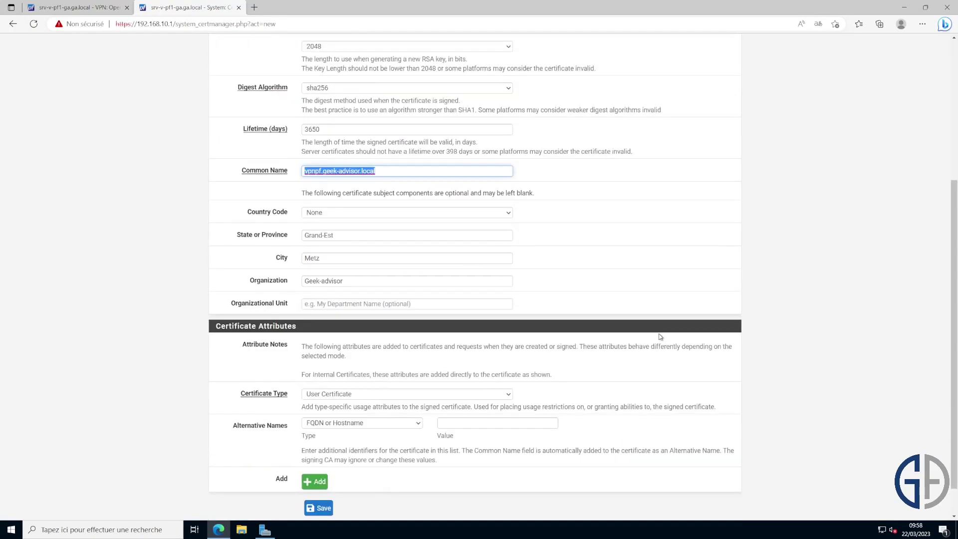
click(566, 367)
click(309, 396)
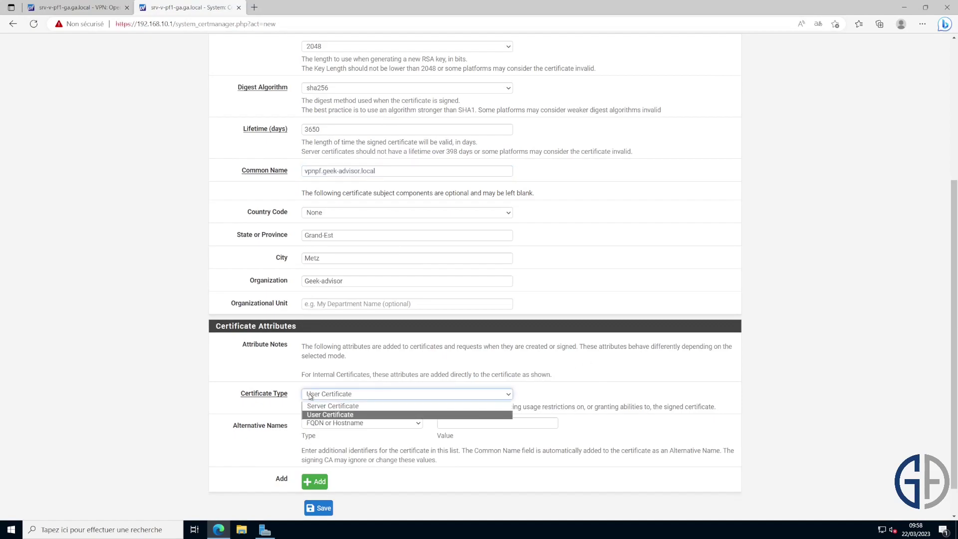
click(339, 406)
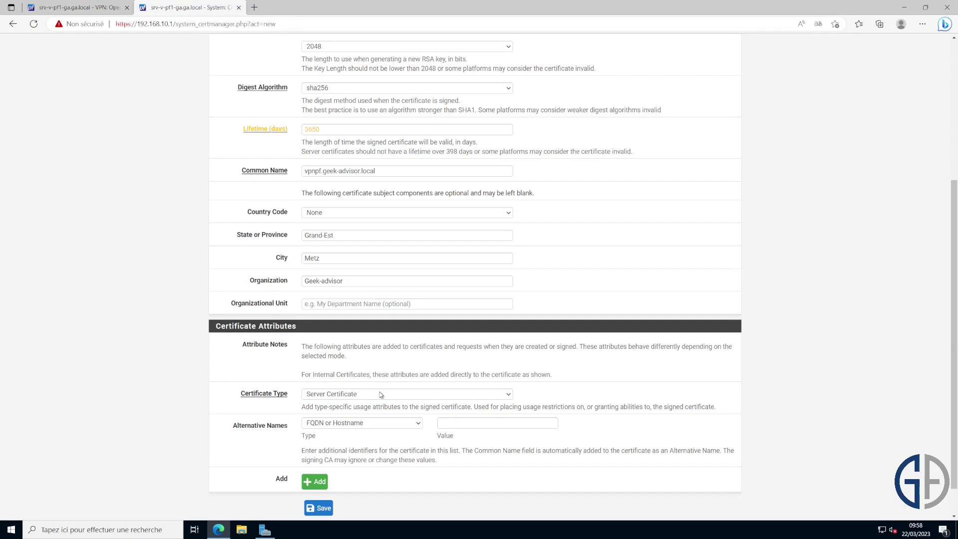
Step: Set the server certificate's lifetime to 398 days and save the certificate
double_click(452, 151)
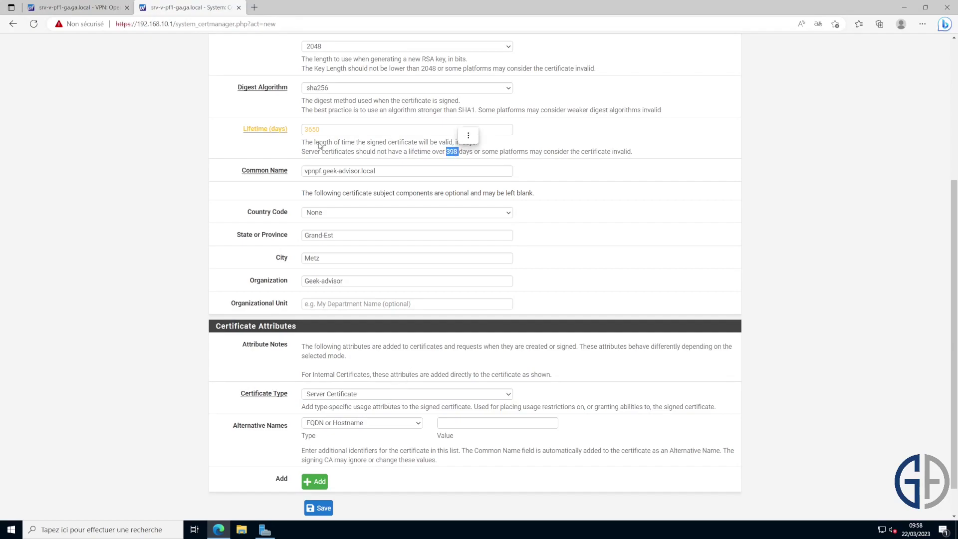
click(259, 133)
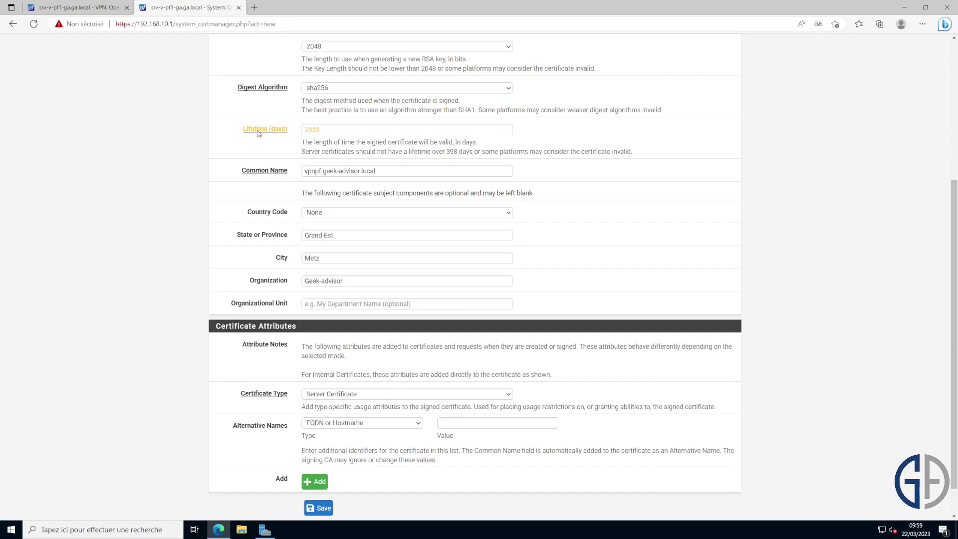
double_click(451, 151)
click(609, 151)
drag(374, 131, 194, 151)
text(398)
click(682, 189)
click(325, 507)
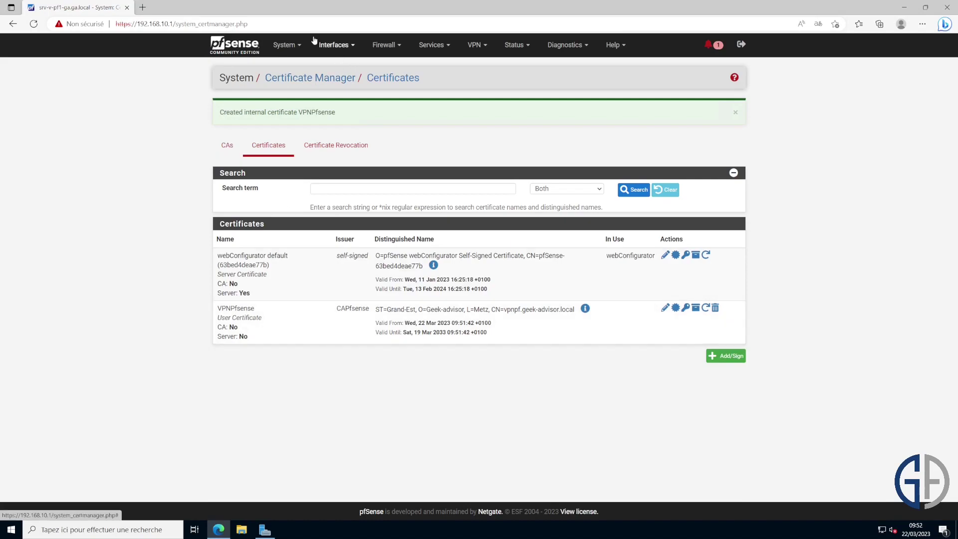
Step: Start a new user in the user manager with username GAVPN, and enter and confirm the account password
click(288, 45)
click(298, 206)
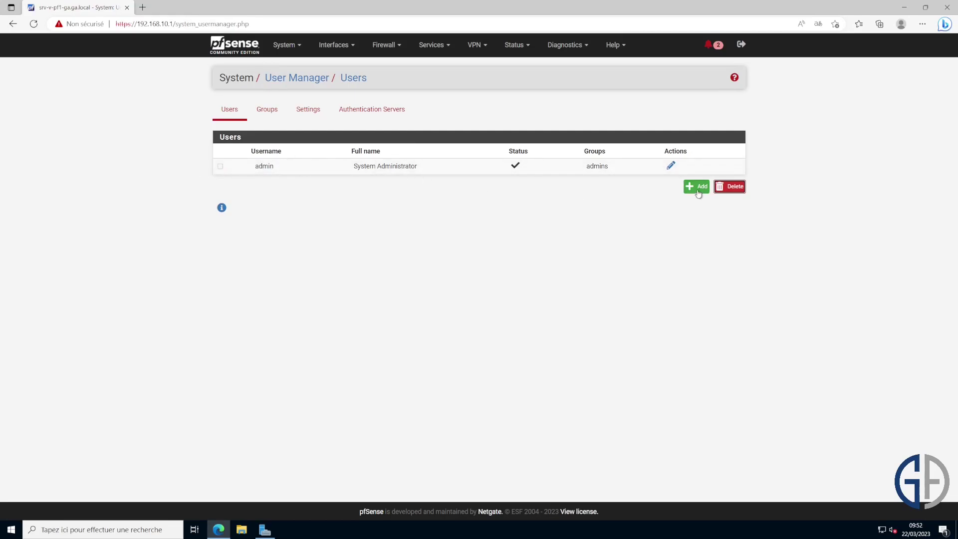
click(697, 188)
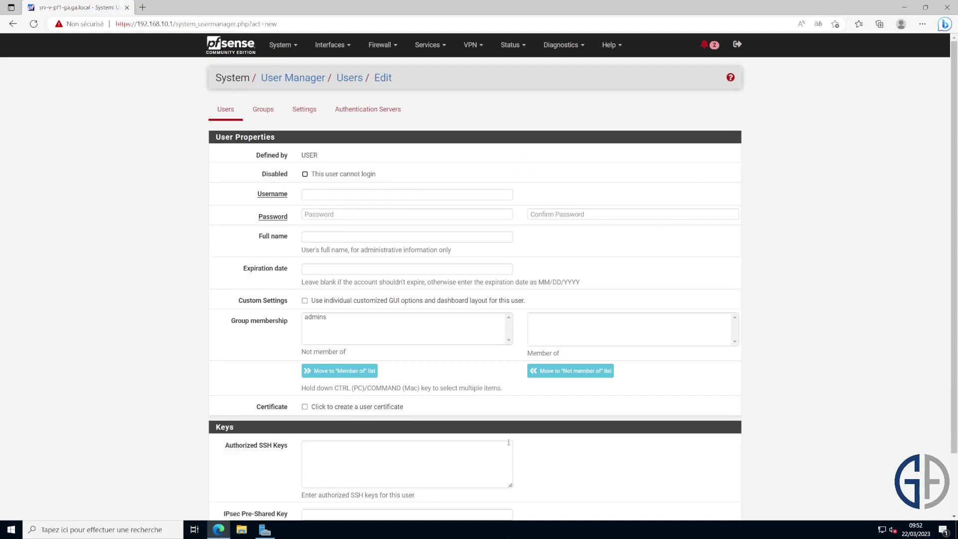
click(318, 196)
text(GAVPN)
key(Tab)
text(•••••••••)
key(Tab)
text(••••••••)
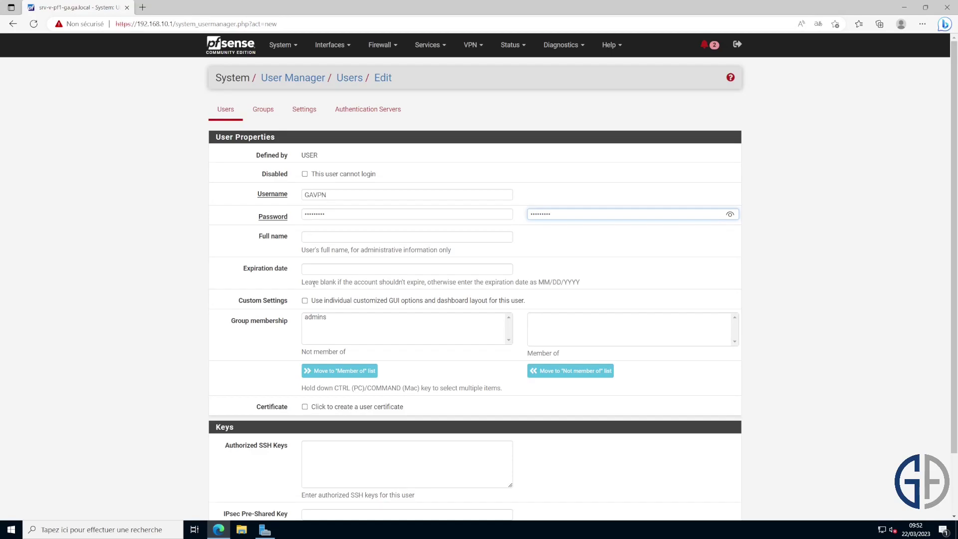
Step: Enable creation of a user certificate for GAVPN with descriptive name certificatGAVPN, and save the user
scroll(380, 318, down, 2)
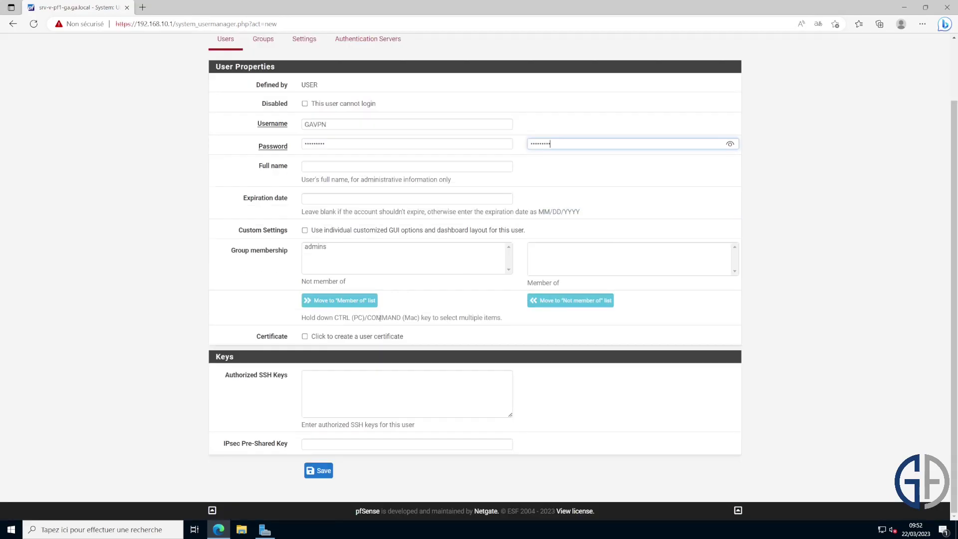
click(358, 341)
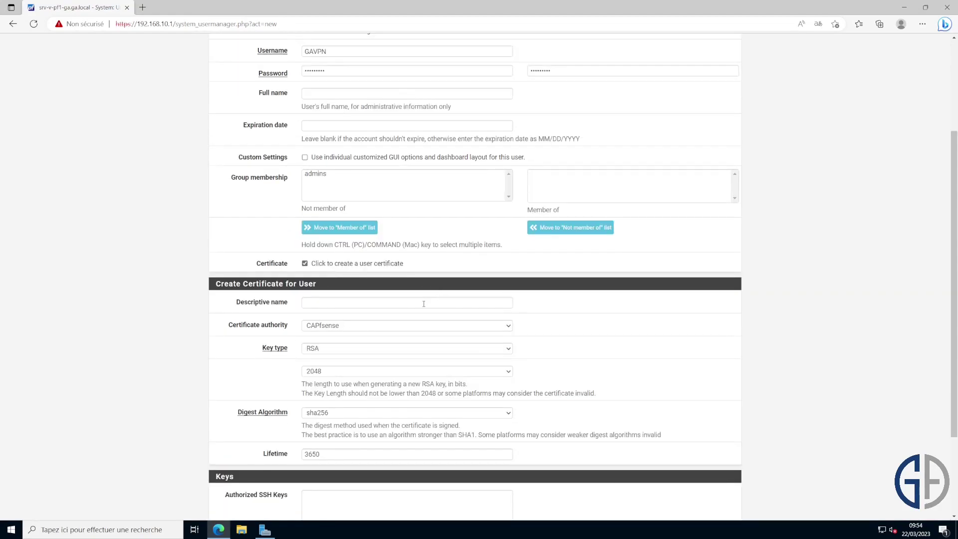
click(424, 303)
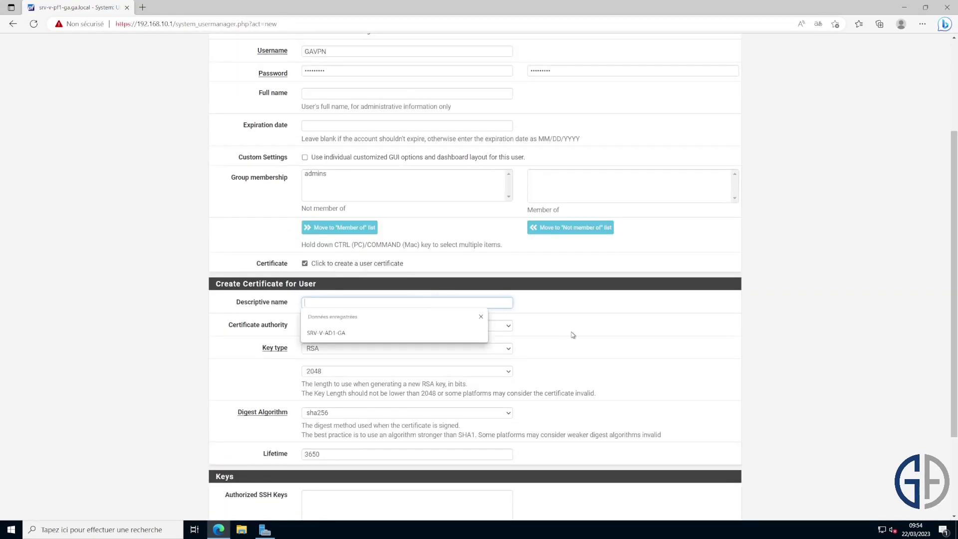
click(482, 317)
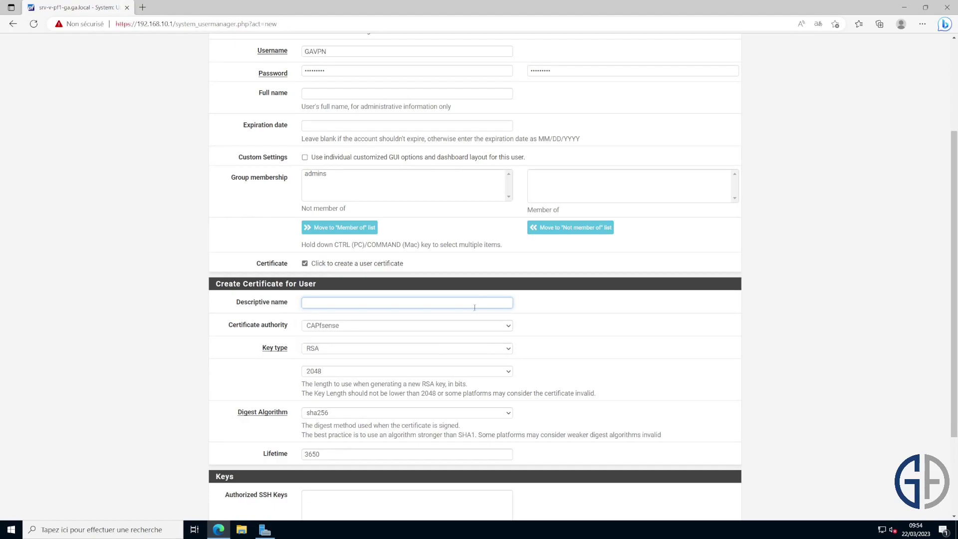
text(certificatGAVPN)
scroll(509, 356, down, 3)
click(318, 471)
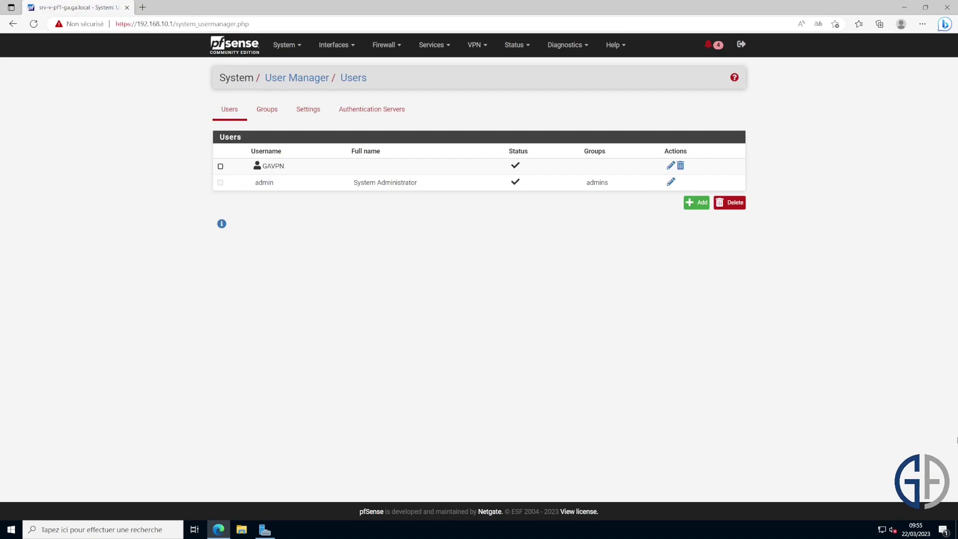
Step: Start a new OpenVPN server described as OpenVPNPF and set its server mode to Remote Access (SSL/TLS + User Auth)
click(478, 45)
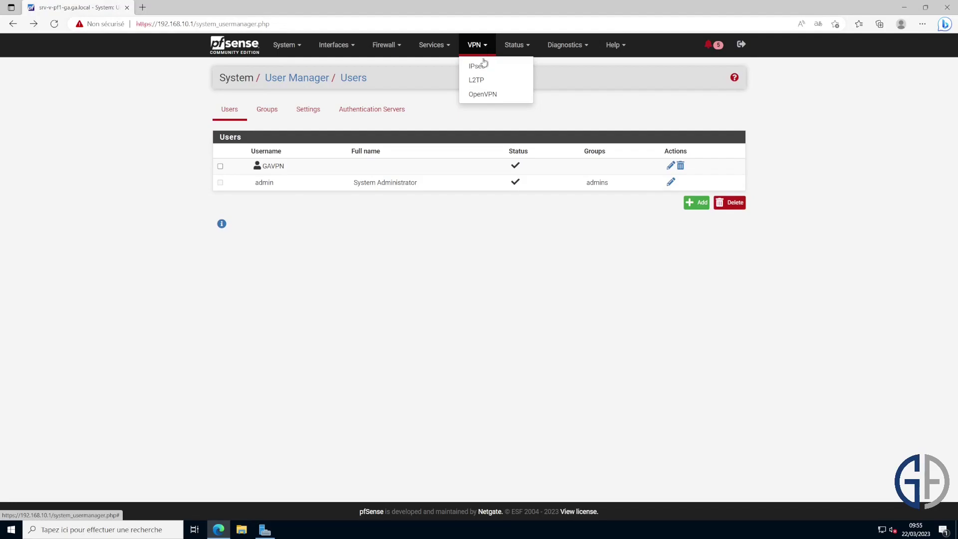
click(482, 95)
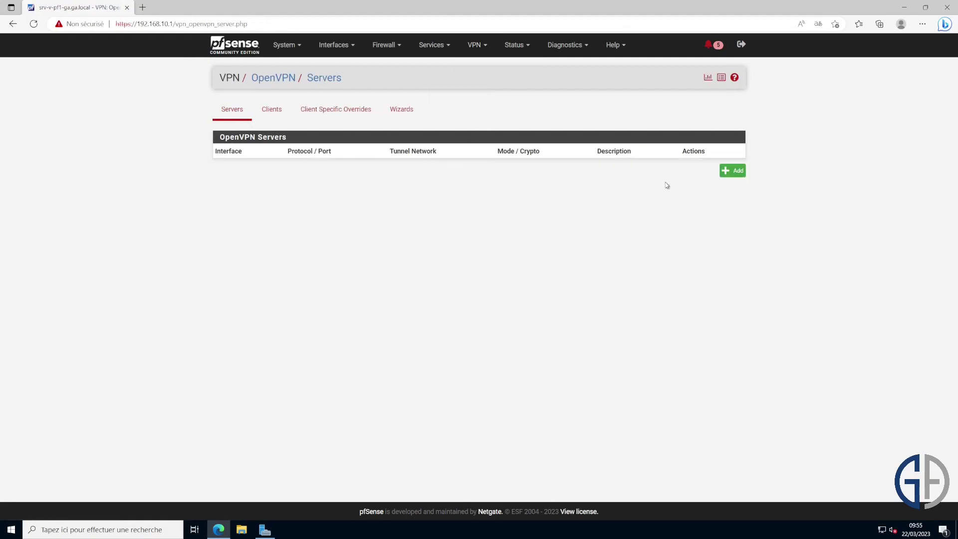
click(731, 171)
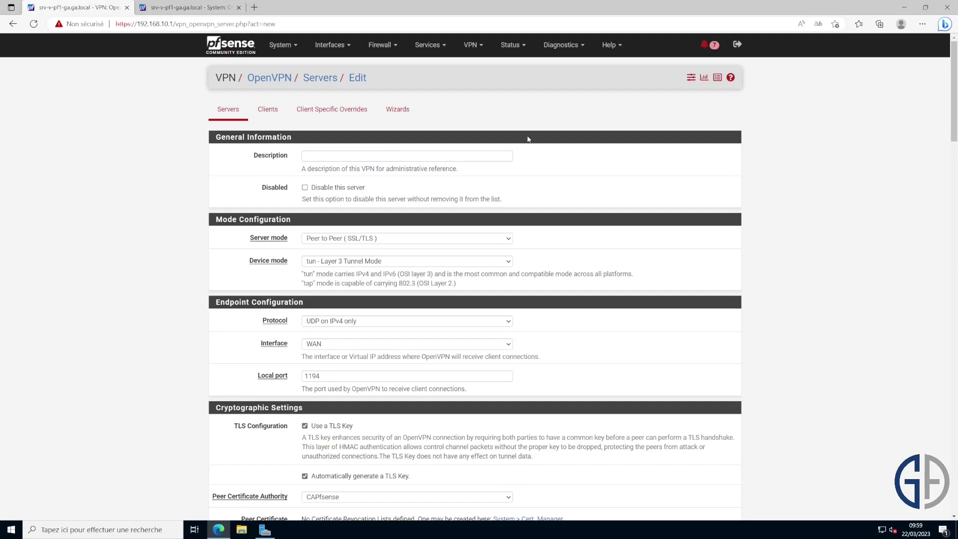
click(380, 152)
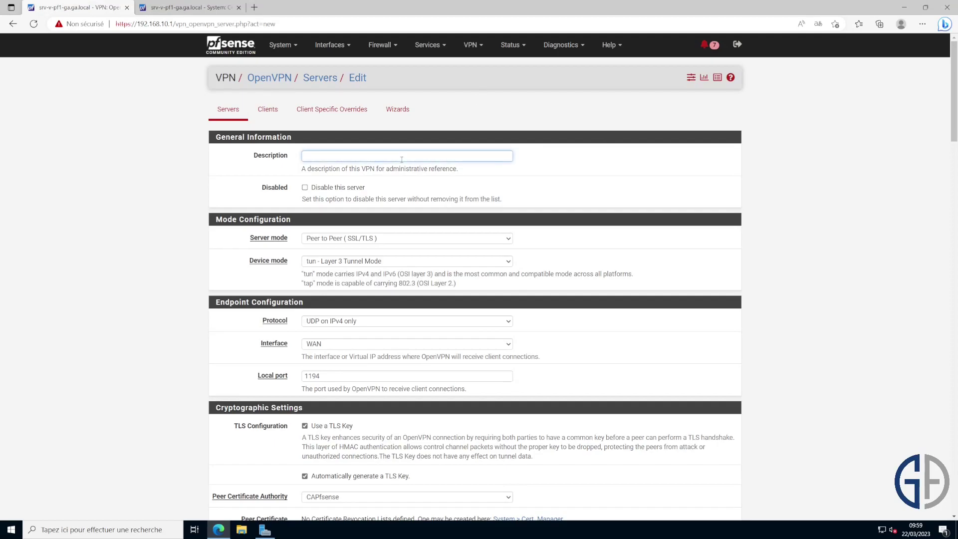
text(OpenVPNPF)
click(381, 239)
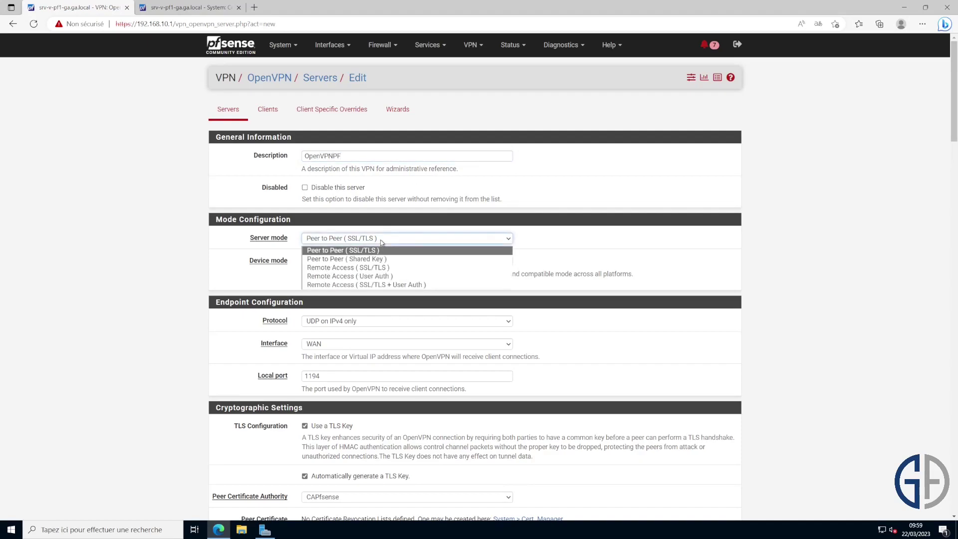
click(379, 285)
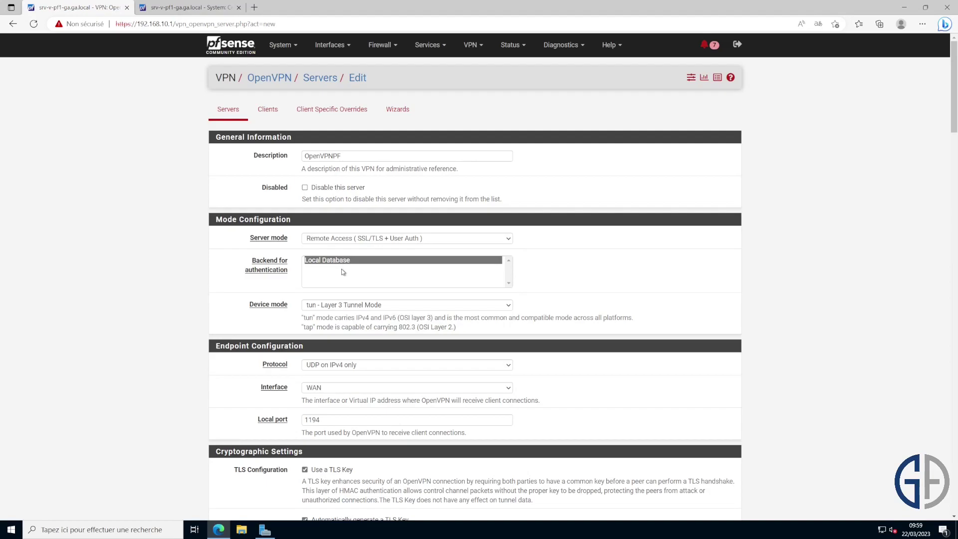
Step: In the endpoint configuration, choose UDP on IPv4 only as the protocol and WAN as the interface
scroll(343, 276, down, 1)
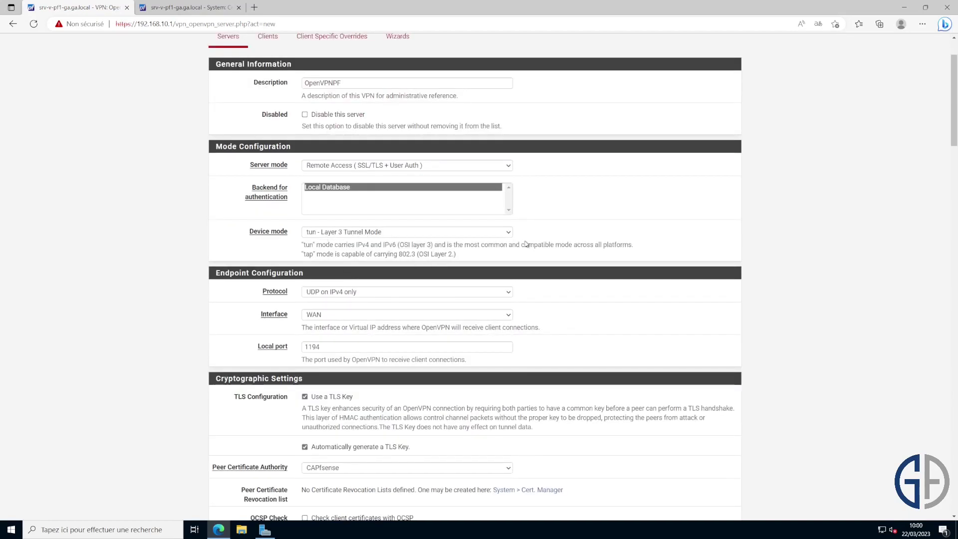
scroll(585, 281, down, 1)
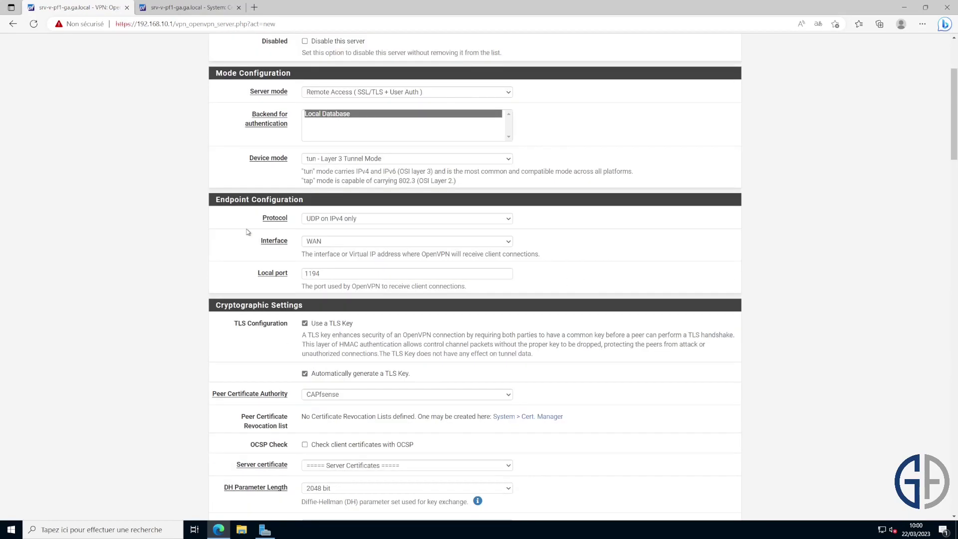
click(312, 222)
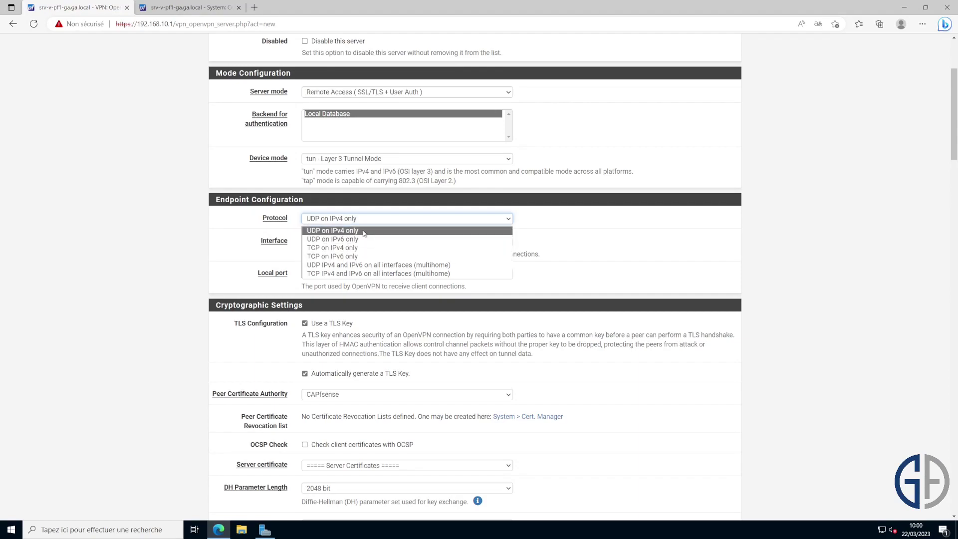
click(320, 233)
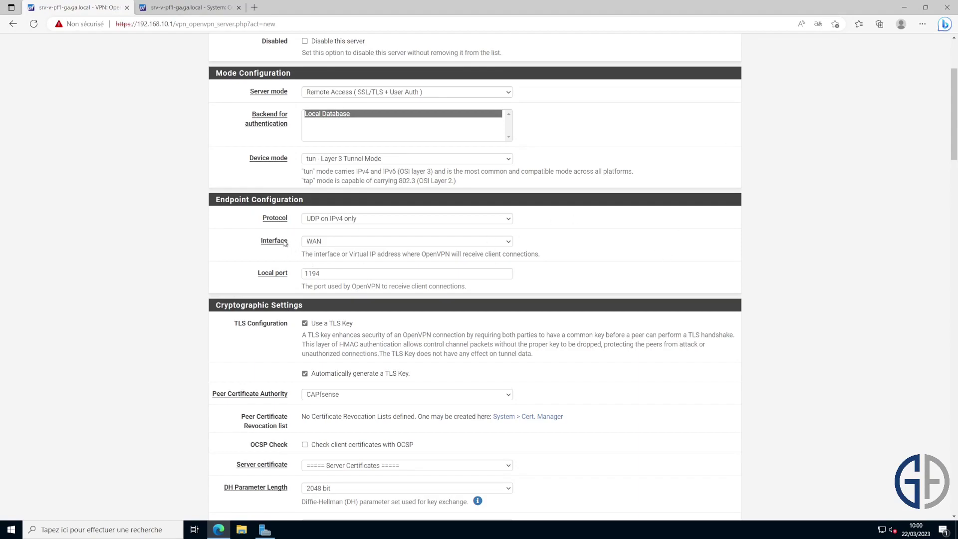
click(319, 244)
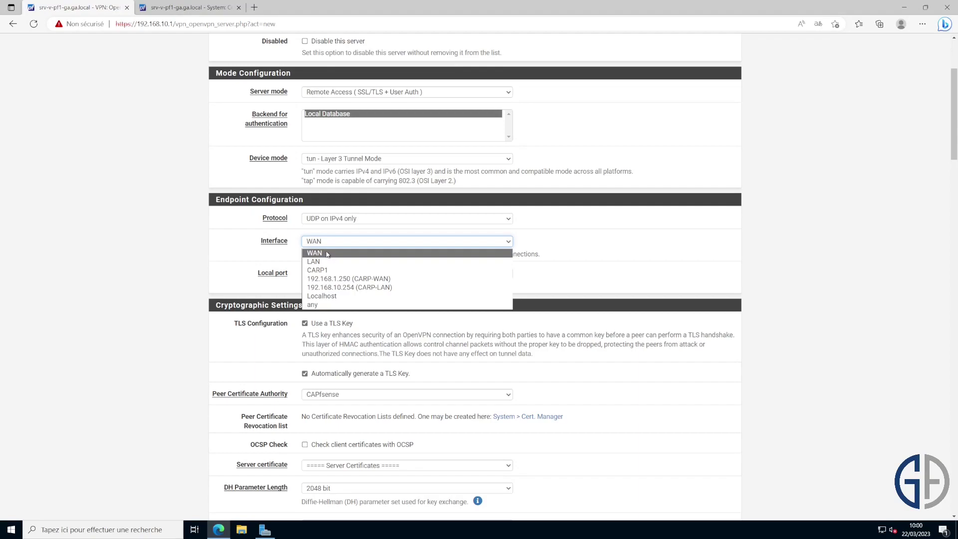
click(331, 256)
click(470, 274)
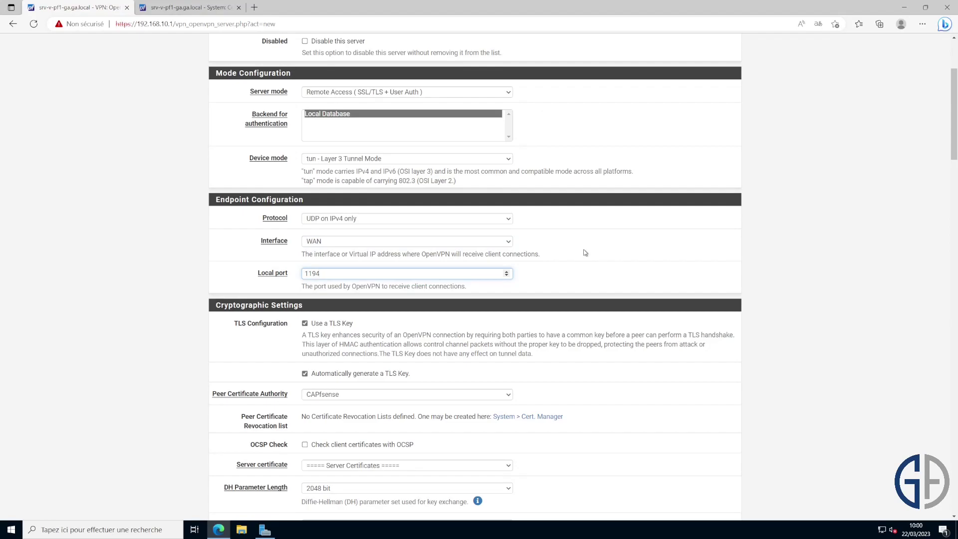
Step: In the cryptographic settings, choose CAPfsense as the peer certificate authority and ServerVPNPFSENSE as the server certificate
scroll(585, 253, down, 2)
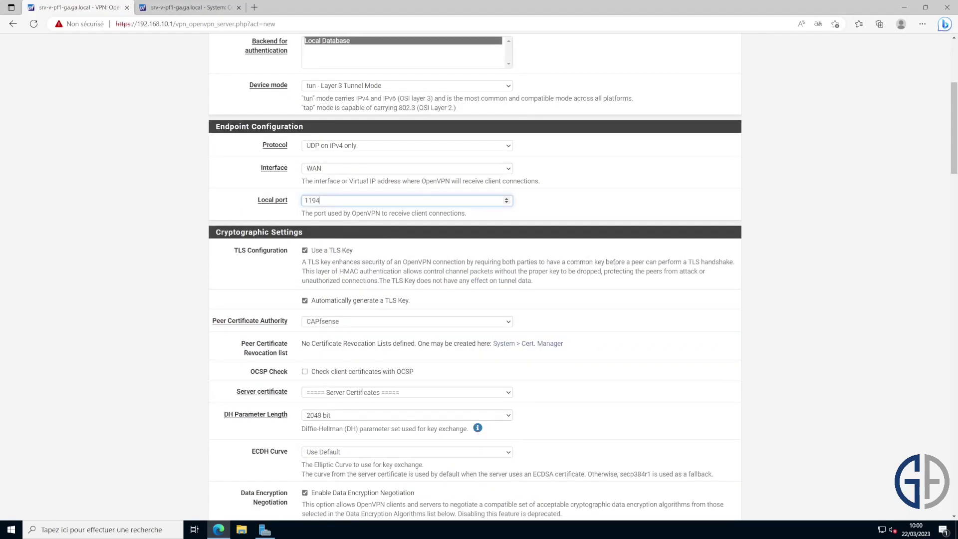
scroll(568, 262, down, 2)
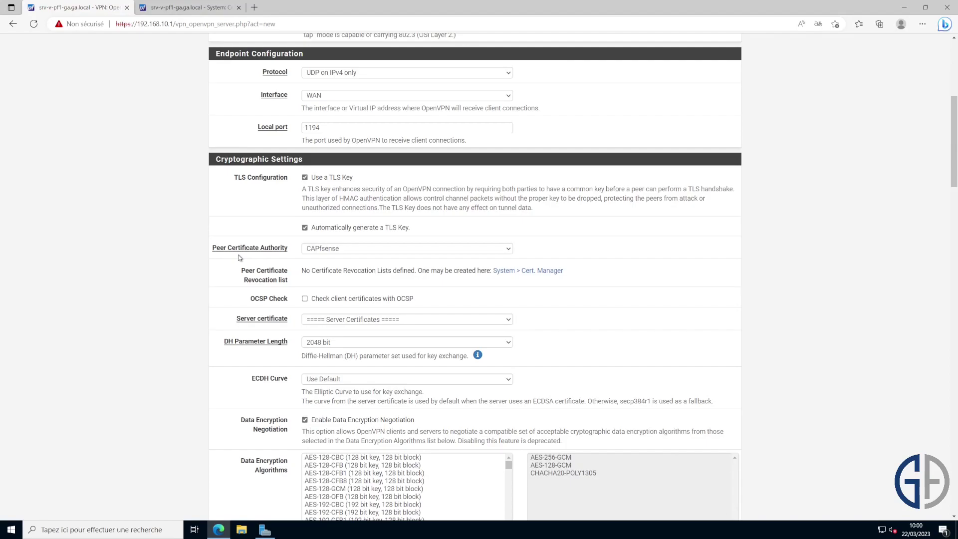
drag(292, 252, 211, 251)
click(234, 242)
click(328, 252)
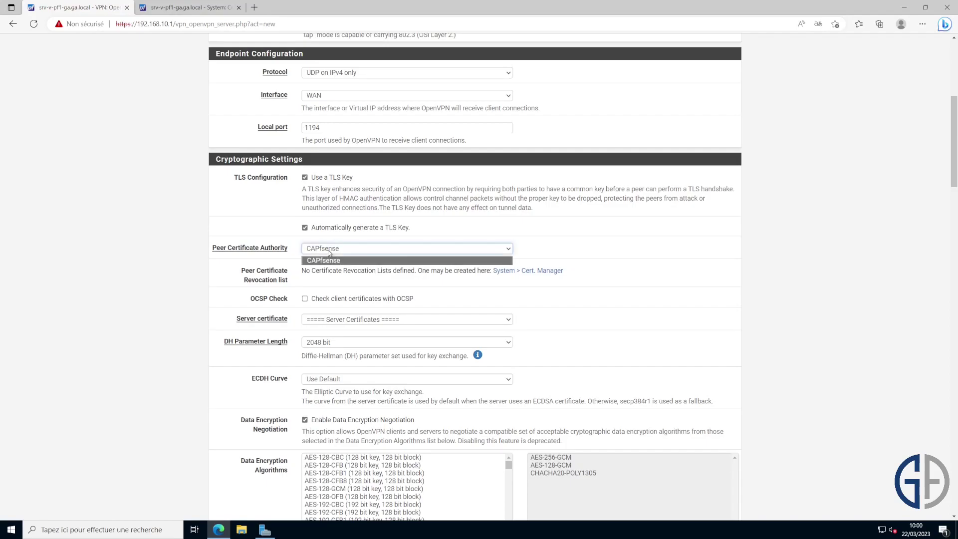
click(336, 260)
click(621, 270)
scroll(624, 271, down, 2)
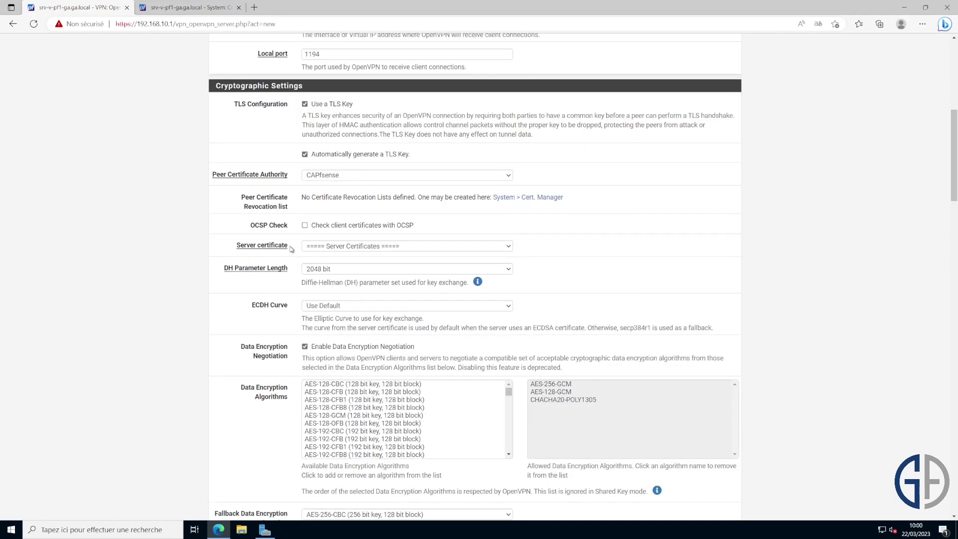
click(338, 246)
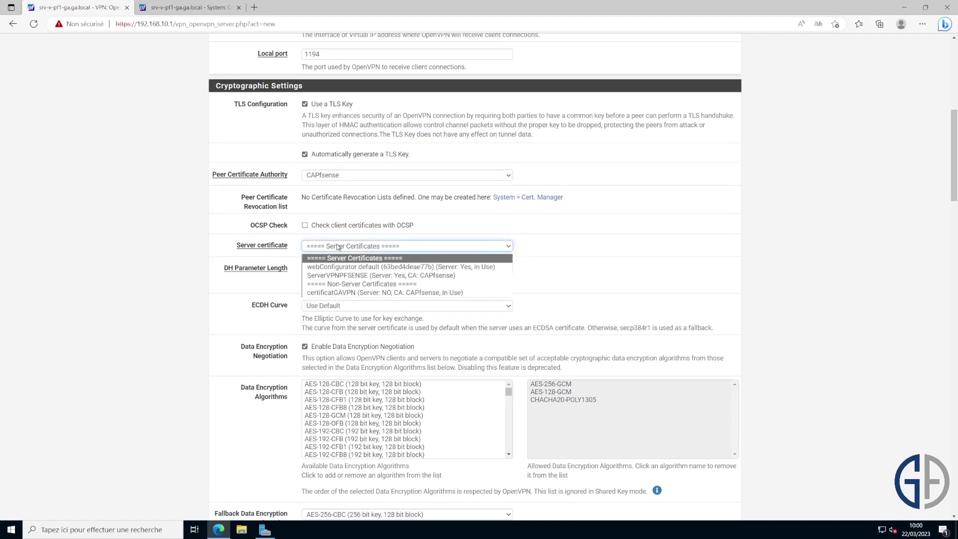
click(334, 277)
Step: Set the IPv4 tunnel network to 172.16.1.0/24 in the tunnel settings
scroll(634, 285, down, 1)
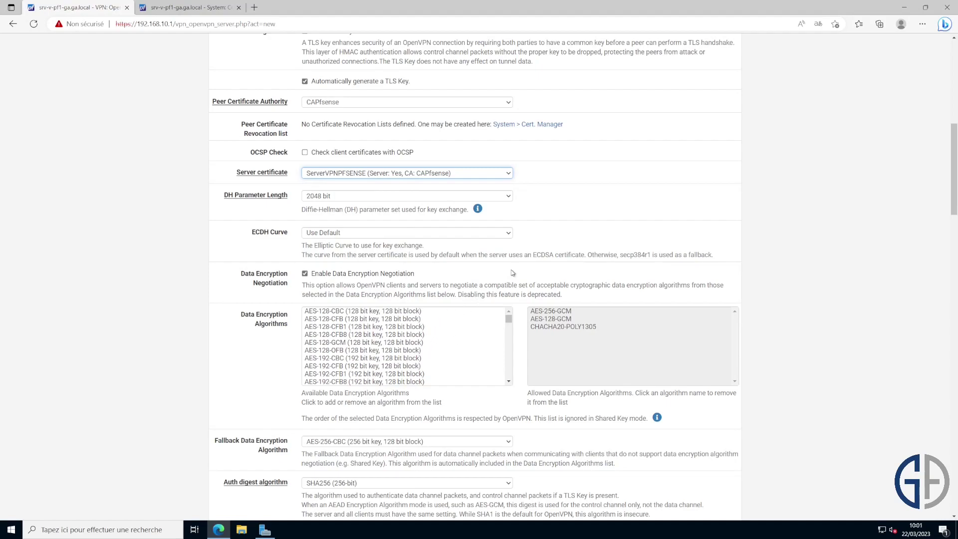
scroll(512, 272, down, 1)
scroll(513, 273, down, 1)
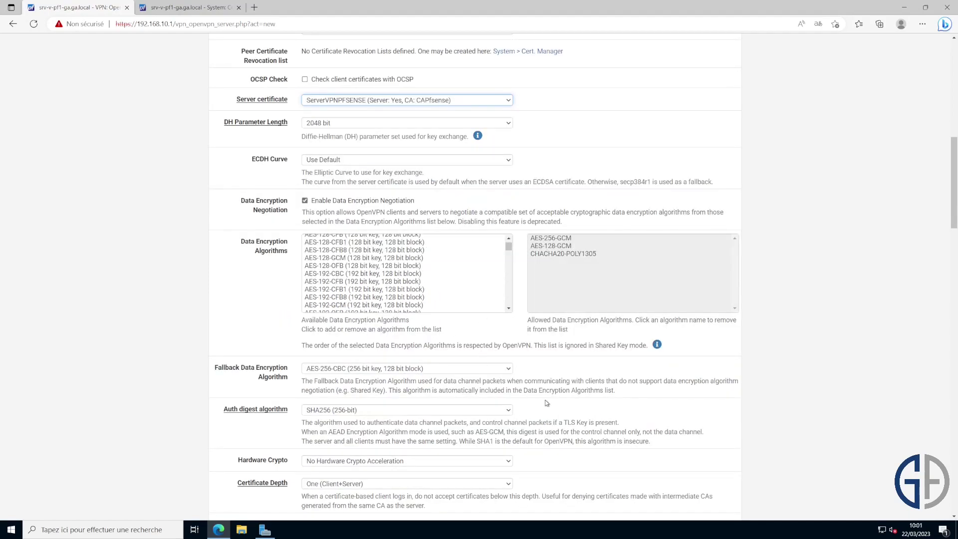
scroll(545, 407, down, 1)
scroll(546, 406, down, 1)
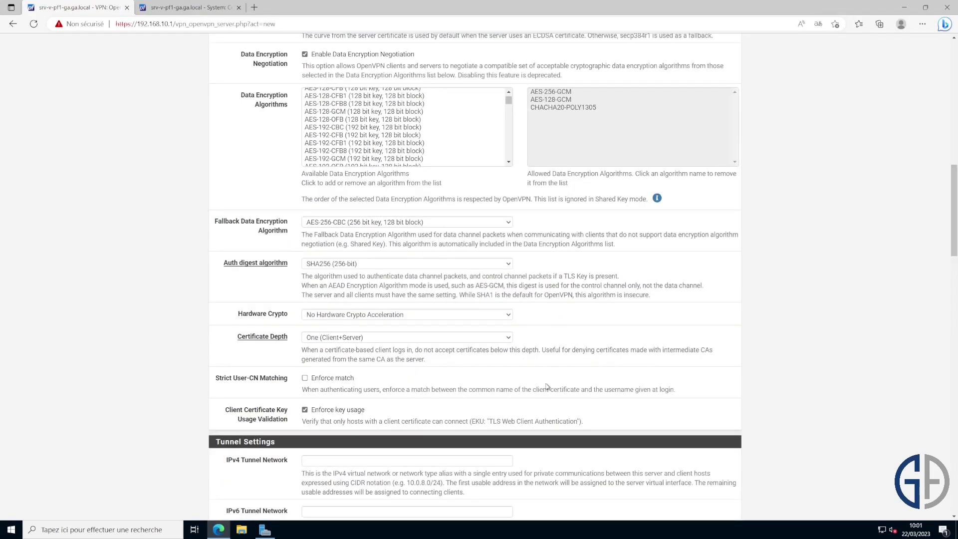
scroll(553, 375, down, 5)
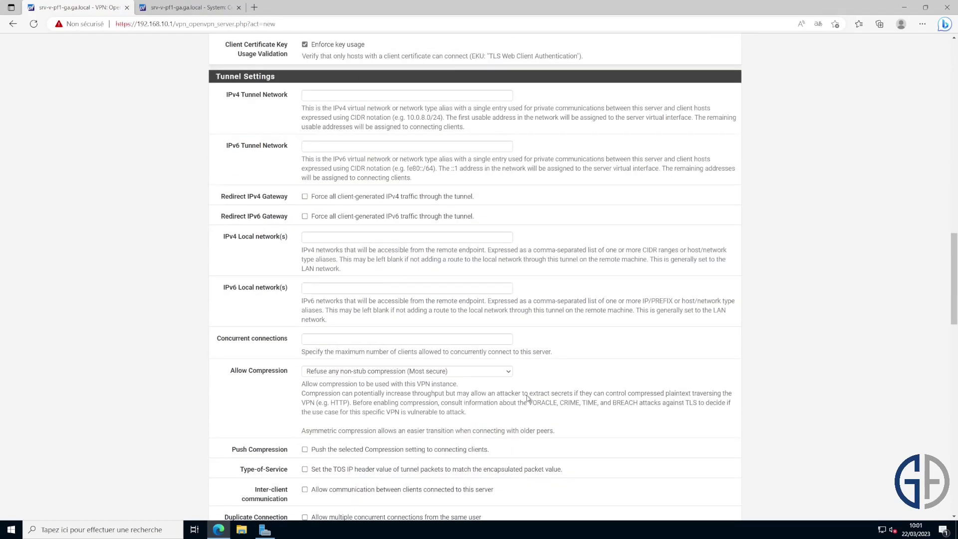
scroll(528, 398, up, 1)
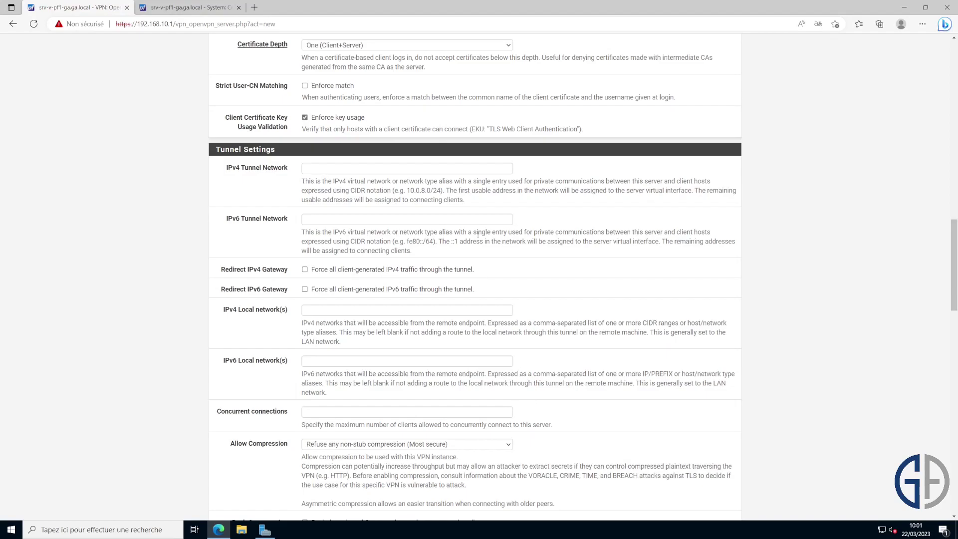
click(452, 167)
text(172)
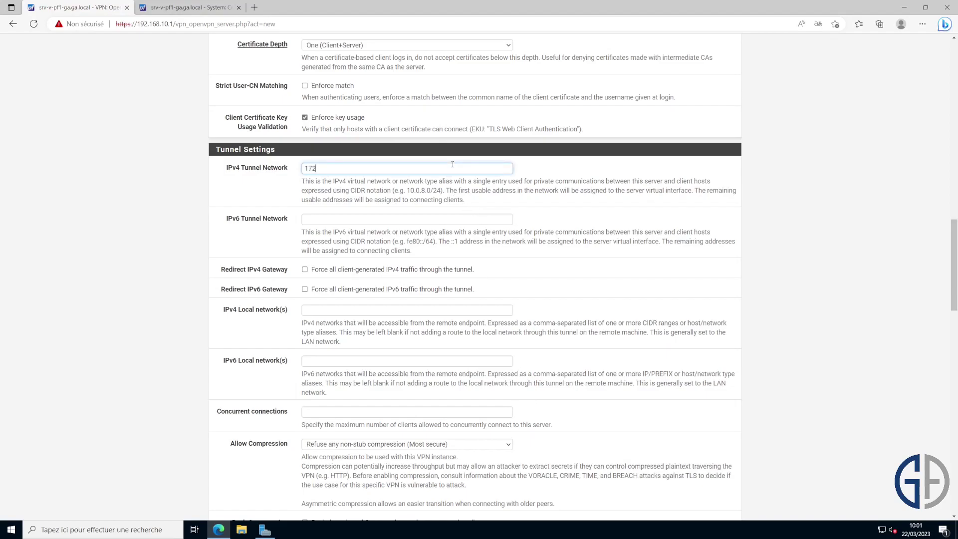
text(.16.1.0/24)
drag(330, 168, 299, 184)
click(518, 206)
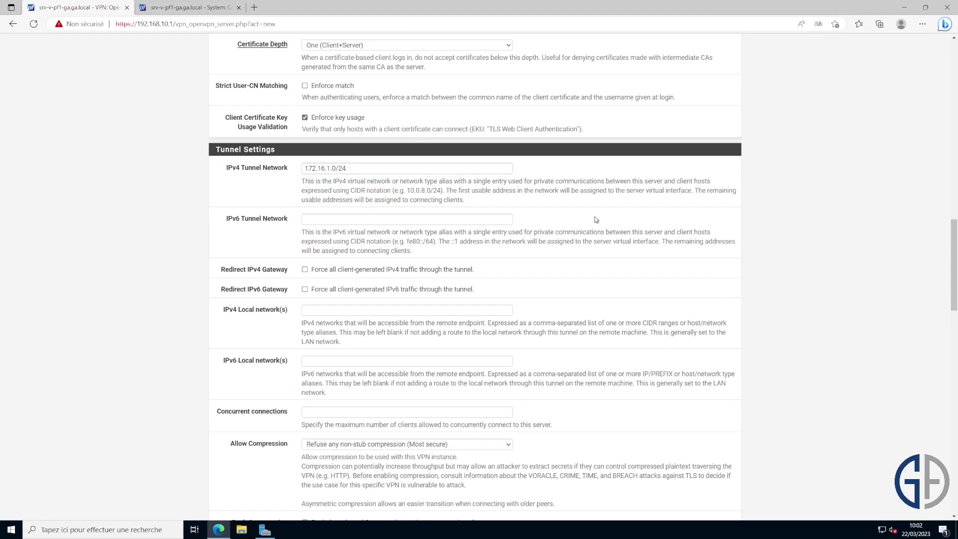
Step: Set the IPv4 local network to 192.168.10.0/24 and limit concurrent connections to 10
scroll(484, 241, down, 1)
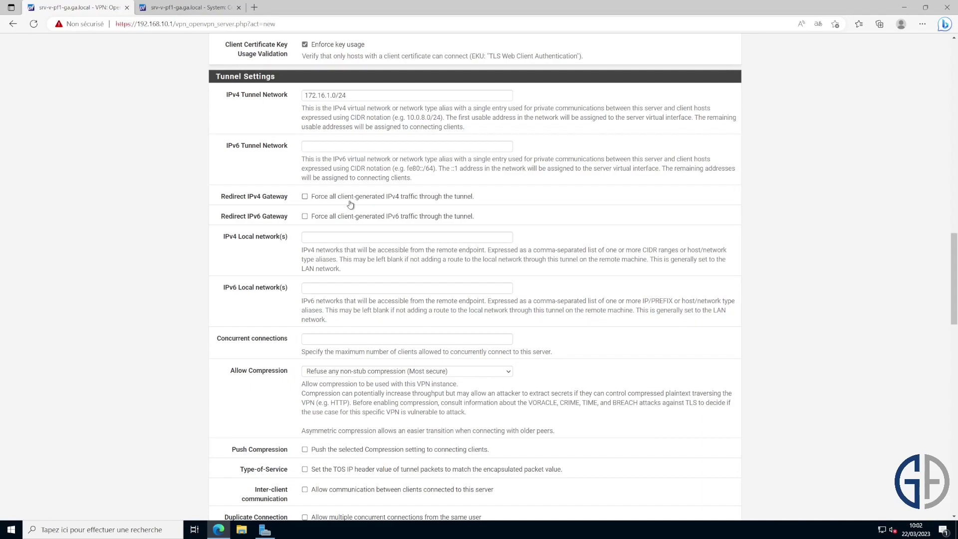
click(379, 237)
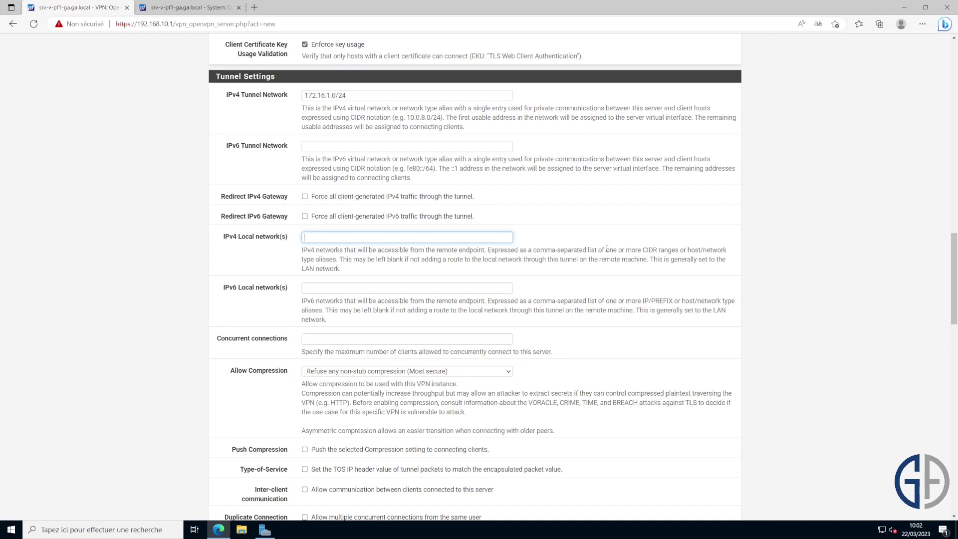
text(192.168.10.0/24)
key(Tab)
key(Tab)
scroll(651, 268, down, 1)
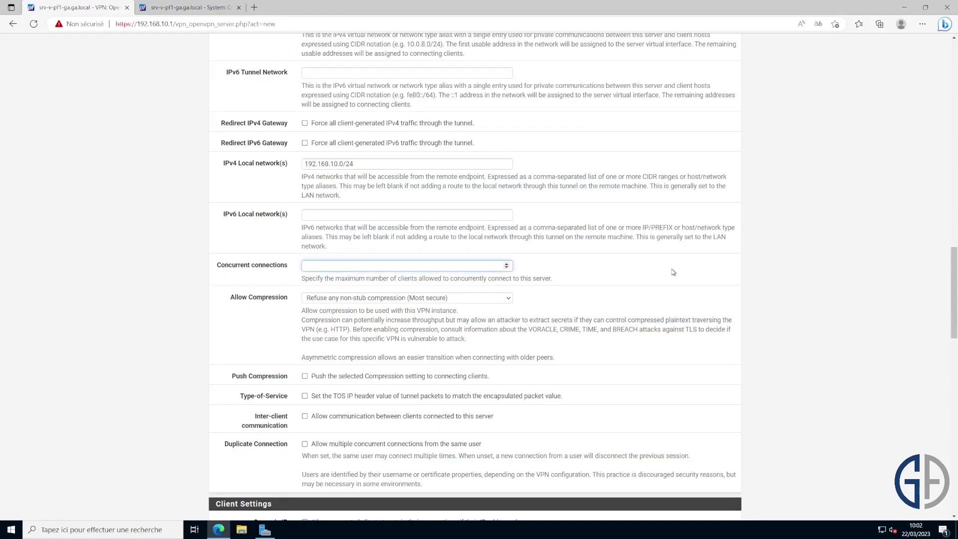
text(10)
click(595, 302)
Step: Examine the inter-client communication and duplicate connection options in the tunnel settings
scroll(594, 302, down, 3)
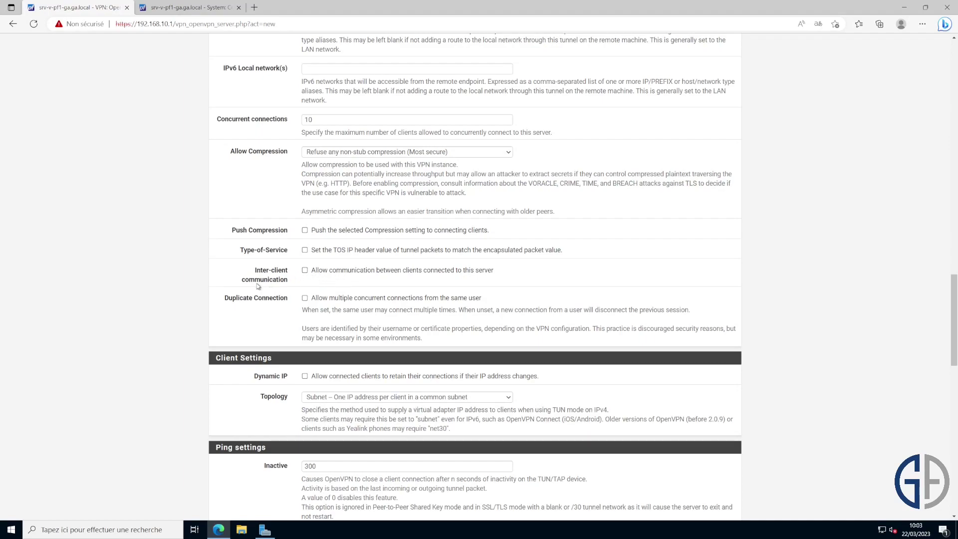
drag(254, 288, 295, 279)
click(294, 282)
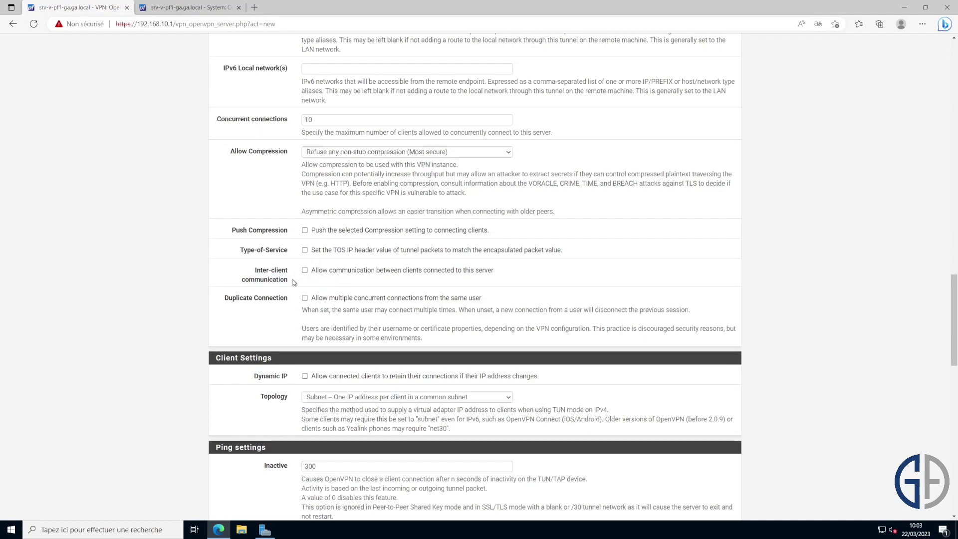
click(368, 274)
click(368, 276)
drag(292, 298, 229, 299)
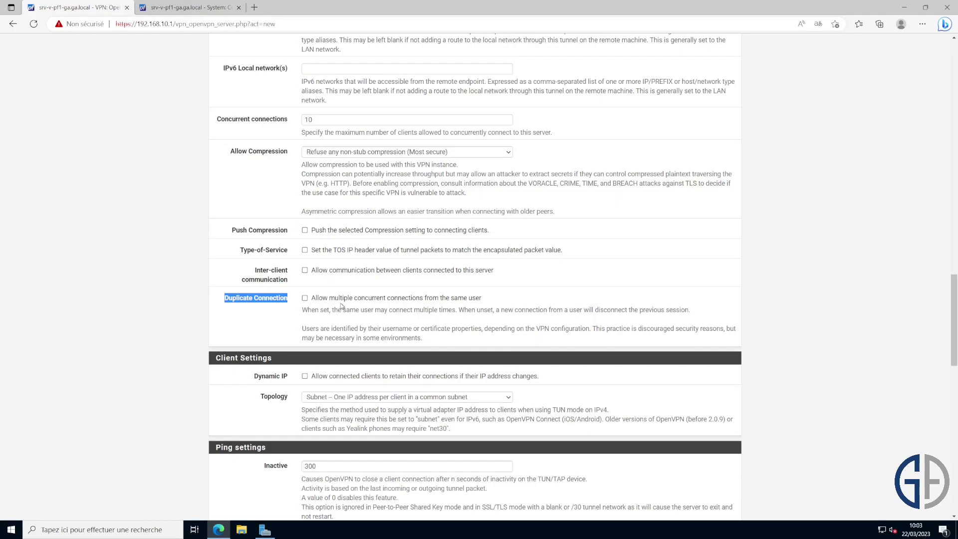
Step: Examine the dynamic IP option and the topology choices in the client settings
click(601, 276)
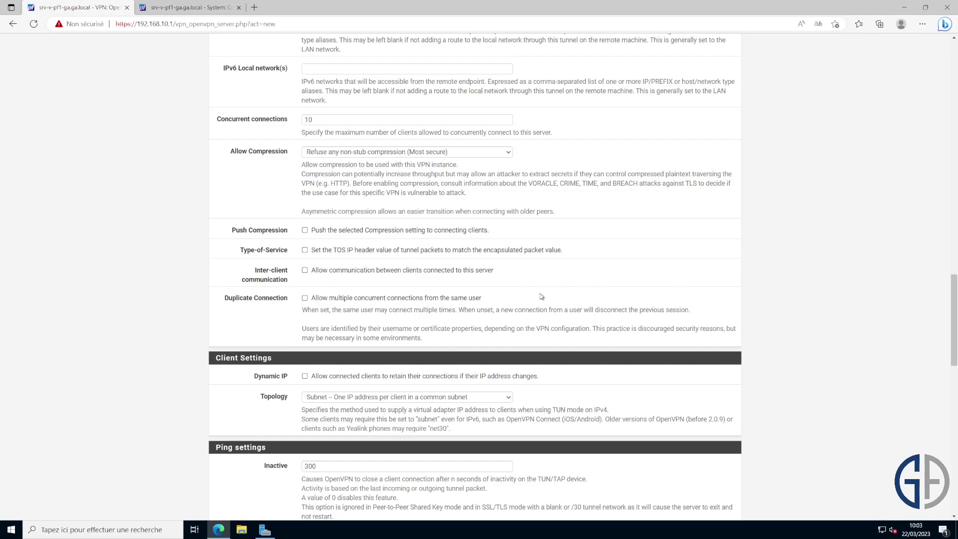
scroll(529, 302, down, 4)
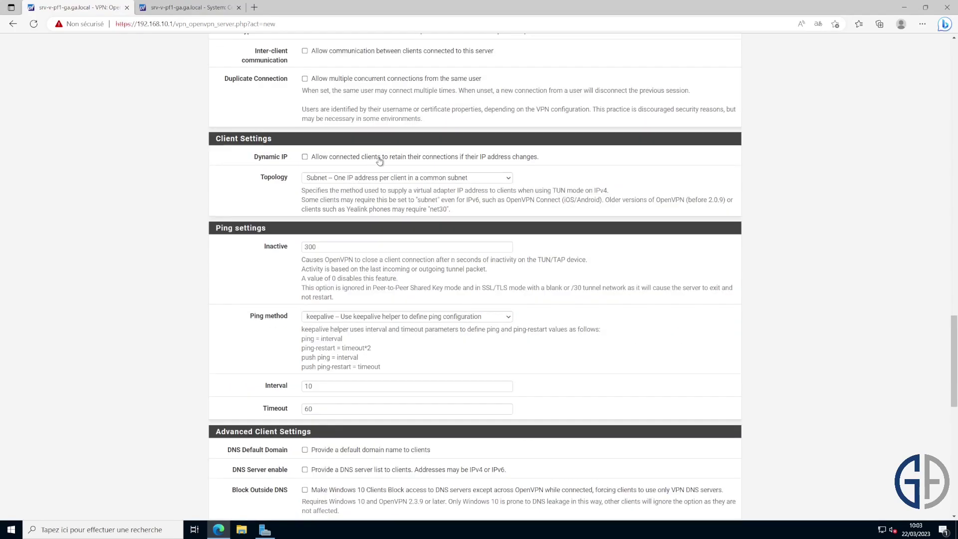
click(380, 159)
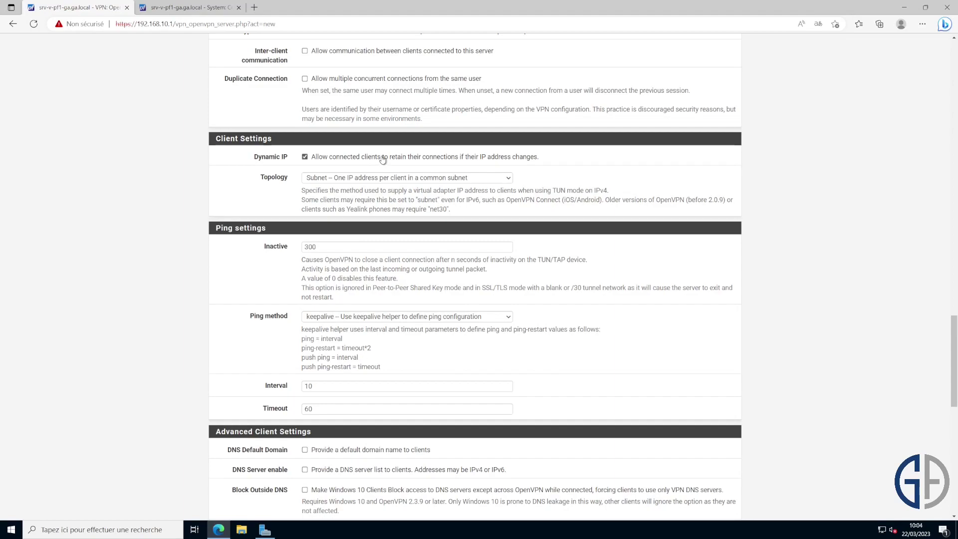
click(382, 159)
click(341, 180)
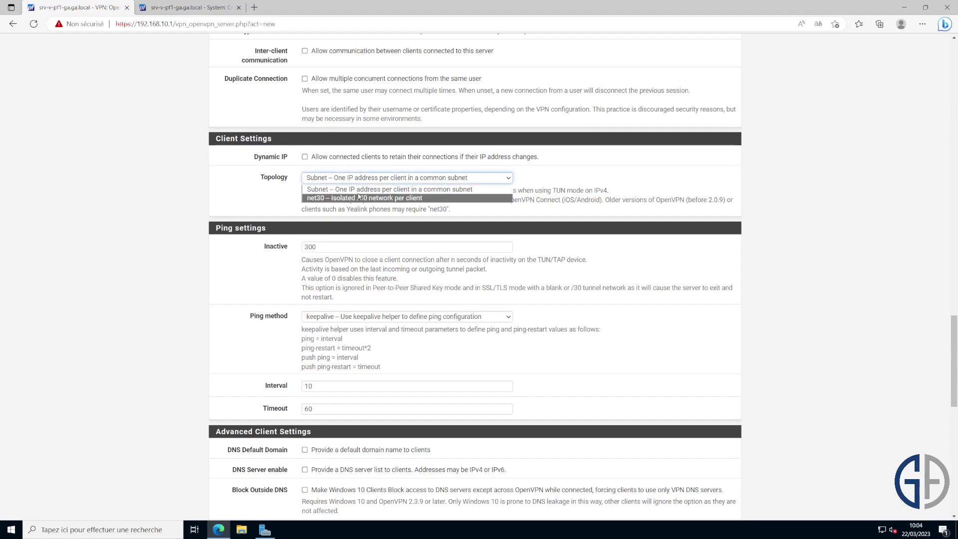
click(396, 192)
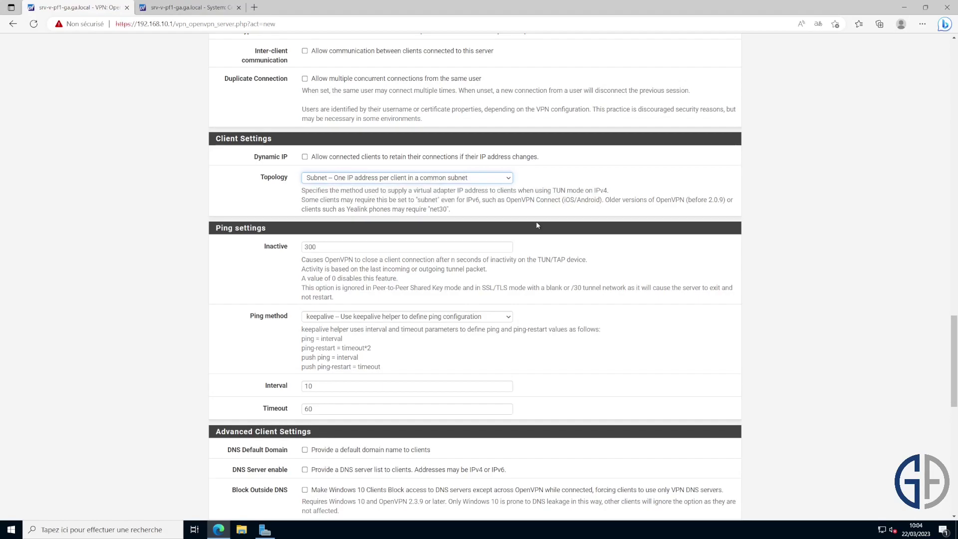
Step: Provide clients with a DNS server list containing 192.168.10.5, 192.168.10.6 and 9.9.9.9 in the advanced client settings
scroll(536, 221, down, 7)
scroll(519, 269, up, 1)
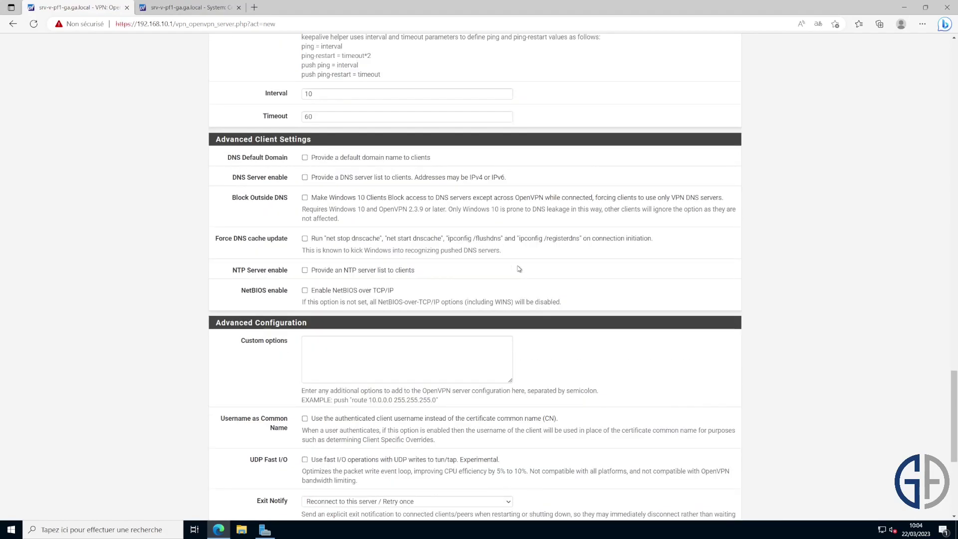
click(355, 181)
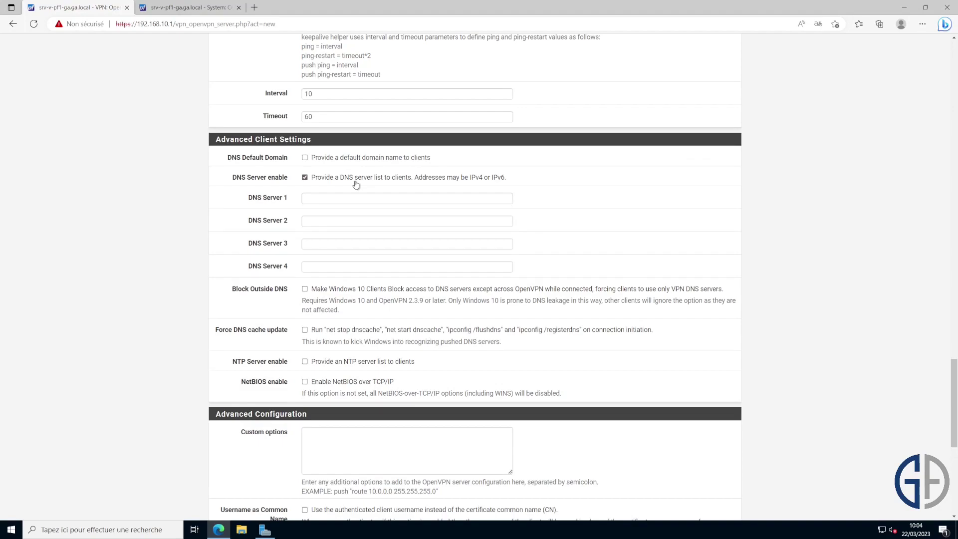
click(378, 193)
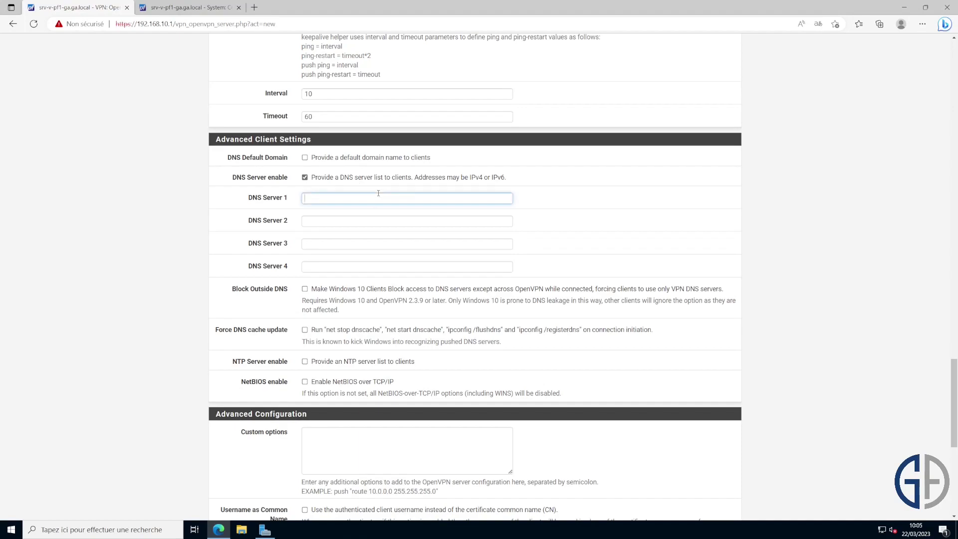
text(192.168.10.5)
key(Tab)
text(192.168.10)
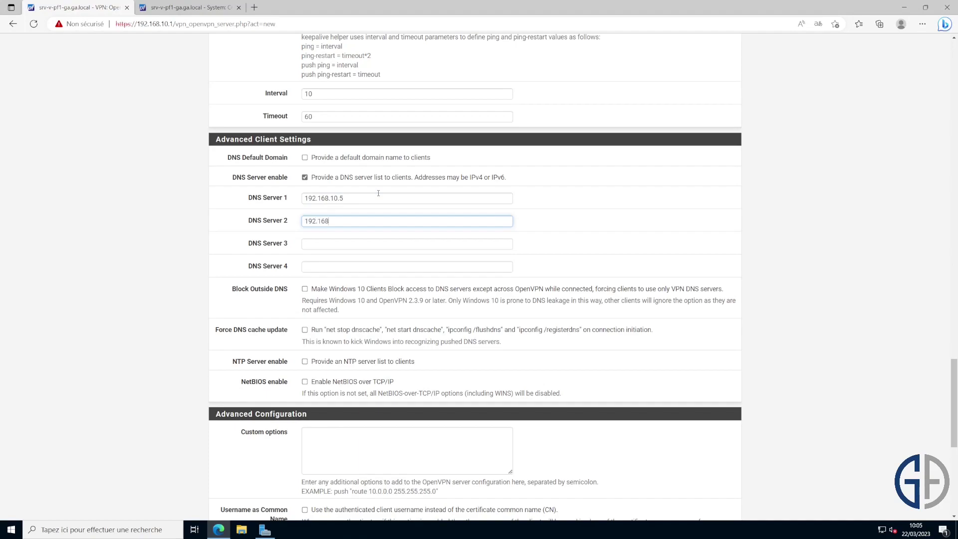
text(.6)
key(Tab)
text(9.9.9.9)
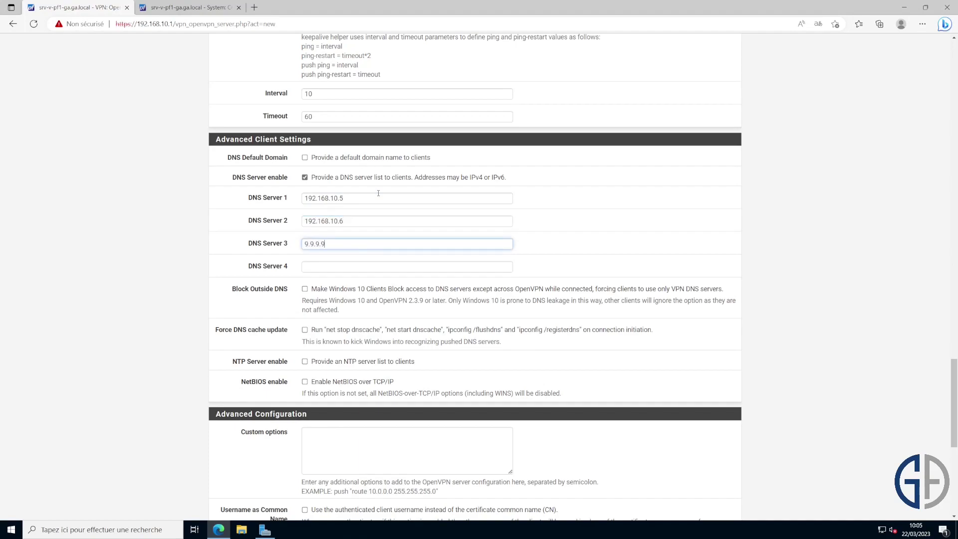
Step: Enable the forced DNS cache update for clients on connection initiation
scroll(378, 193, down, 1)
double_click(278, 256)
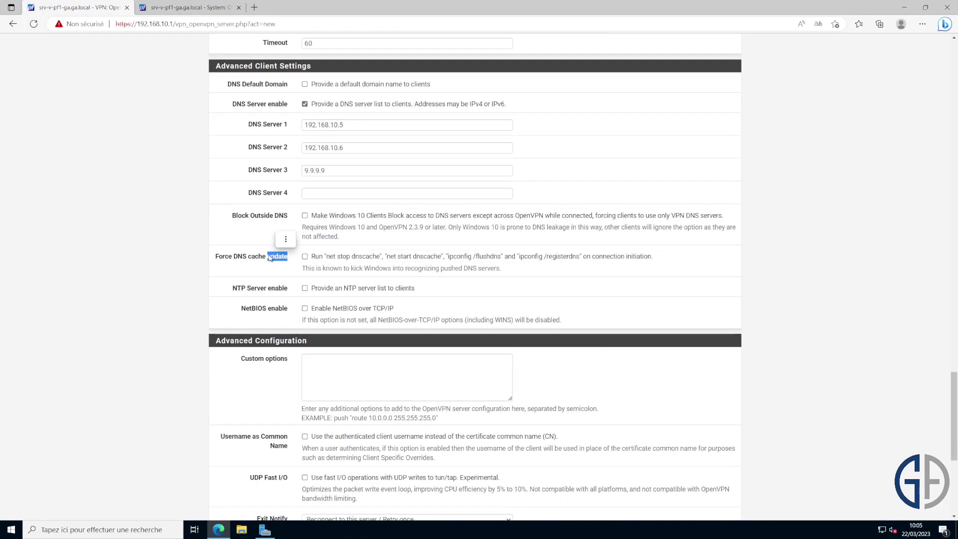
click(284, 269)
click(319, 262)
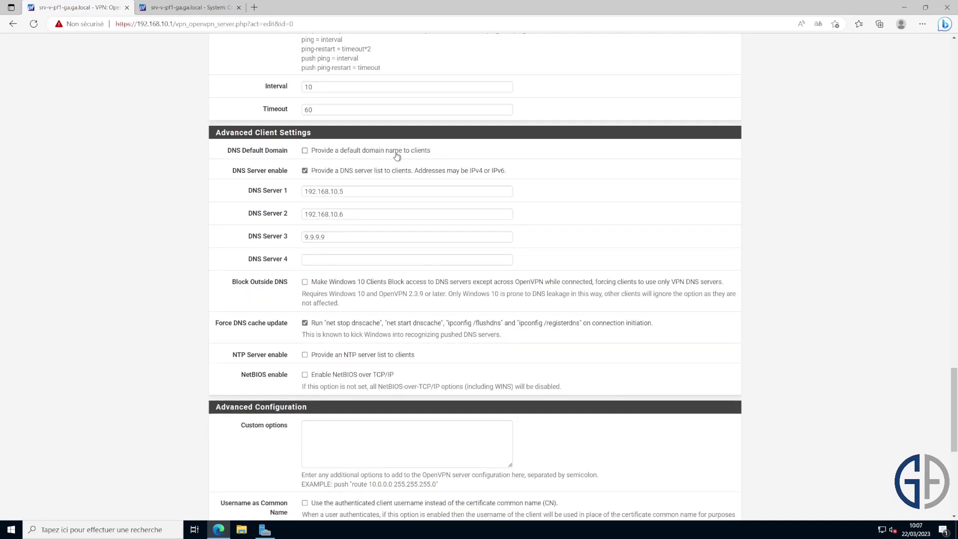
Step: Provide clients with the default domain name geek-advisor.local and save the OpenVPN server configuration
click(397, 155)
click(427, 167)
text(geek-advisor.local)
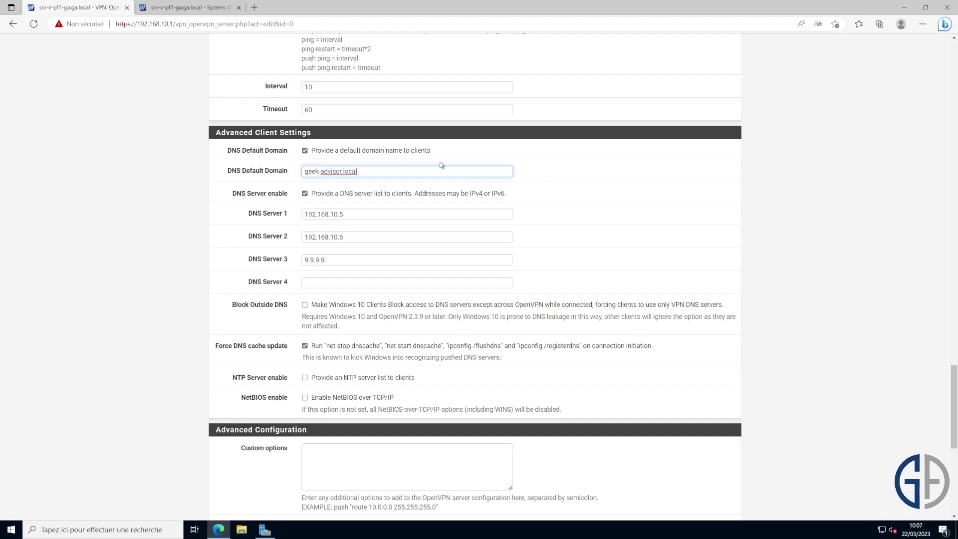
click(668, 170)
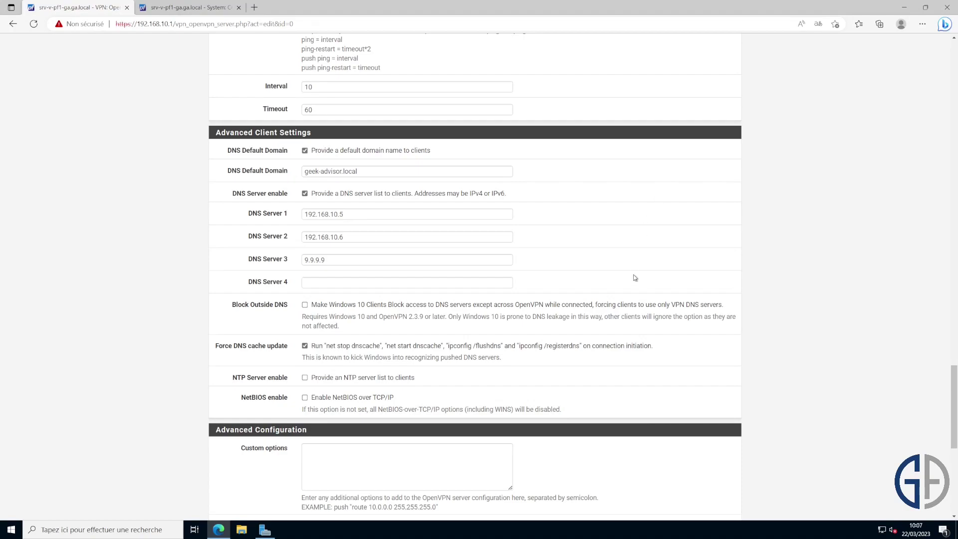
scroll(621, 288, down, 8)
click(319, 471)
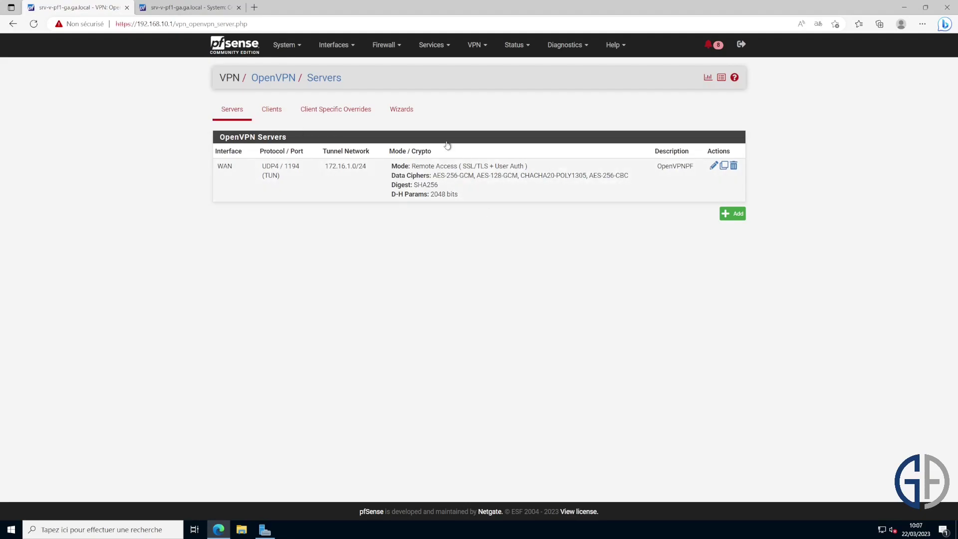
Step: Start a new firewall rule at the beginning of the OpenVPN interface's rule list
click(387, 44)
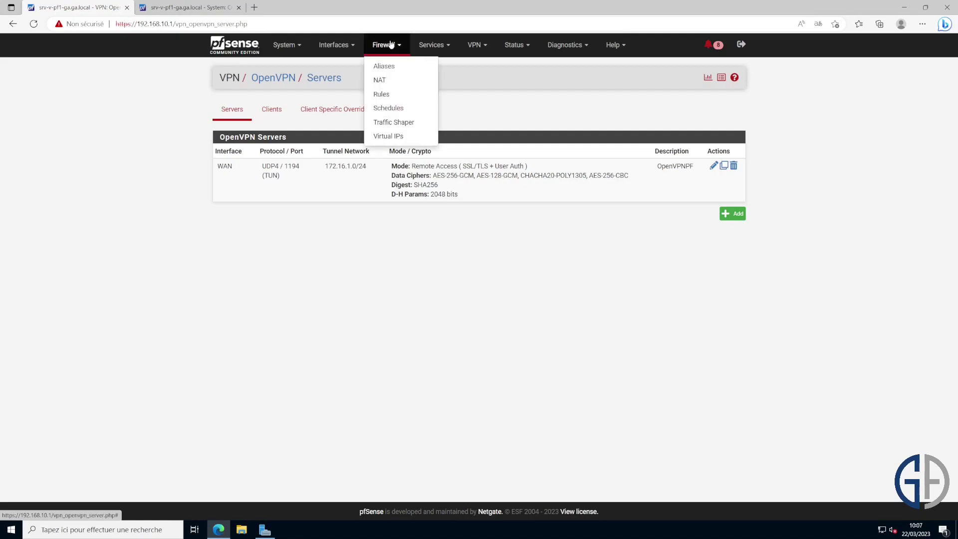
click(406, 94)
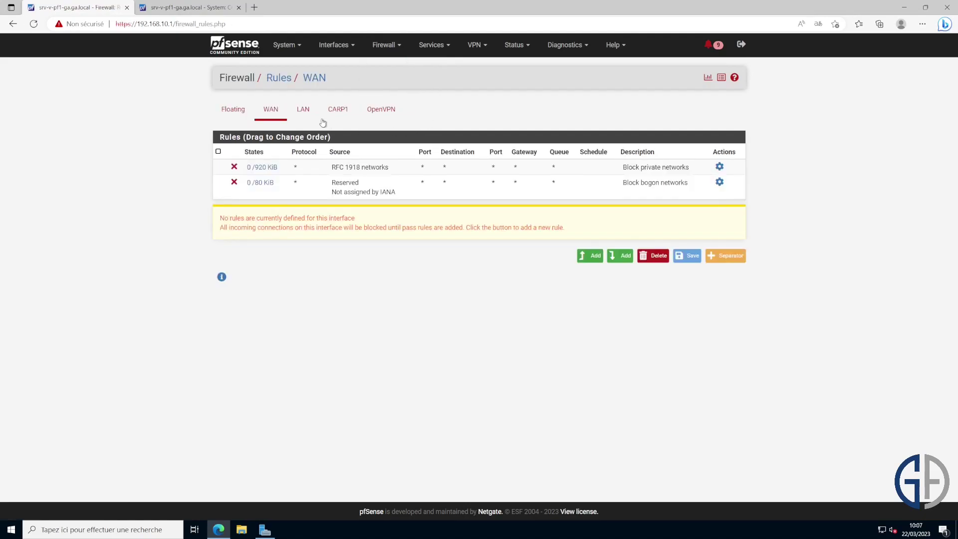
click(303, 110)
click(380, 115)
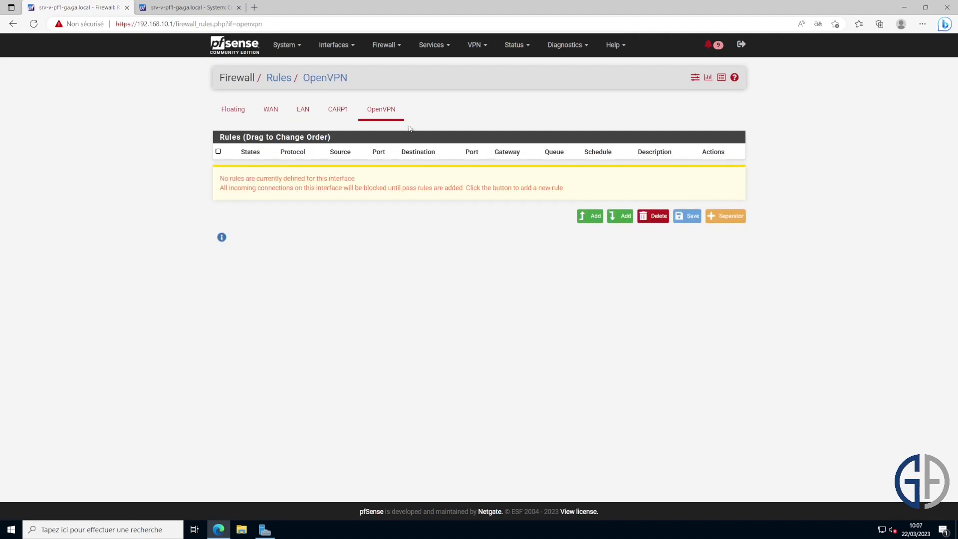
click(590, 220)
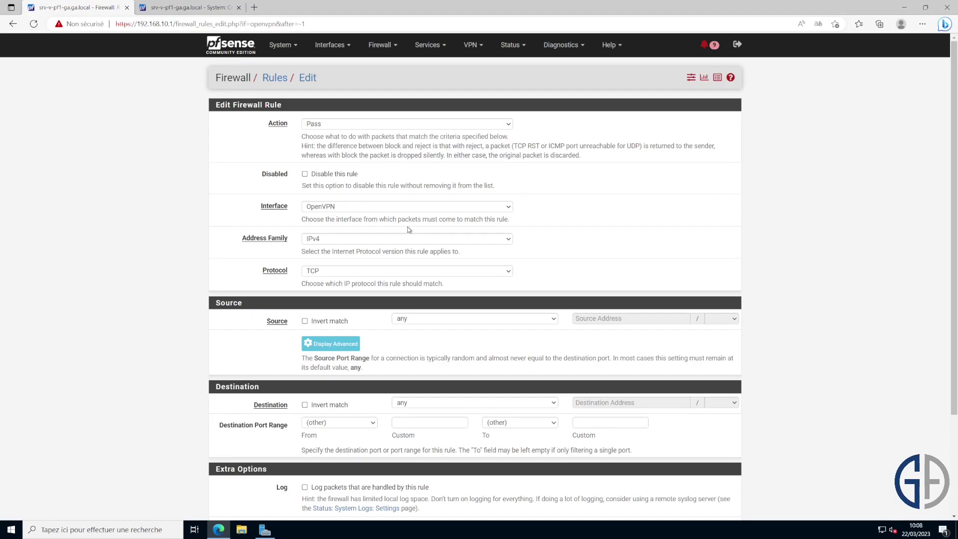
Step: Set the new rule's protocol to TCP/UDP and its destination to WAN net
click(347, 270)
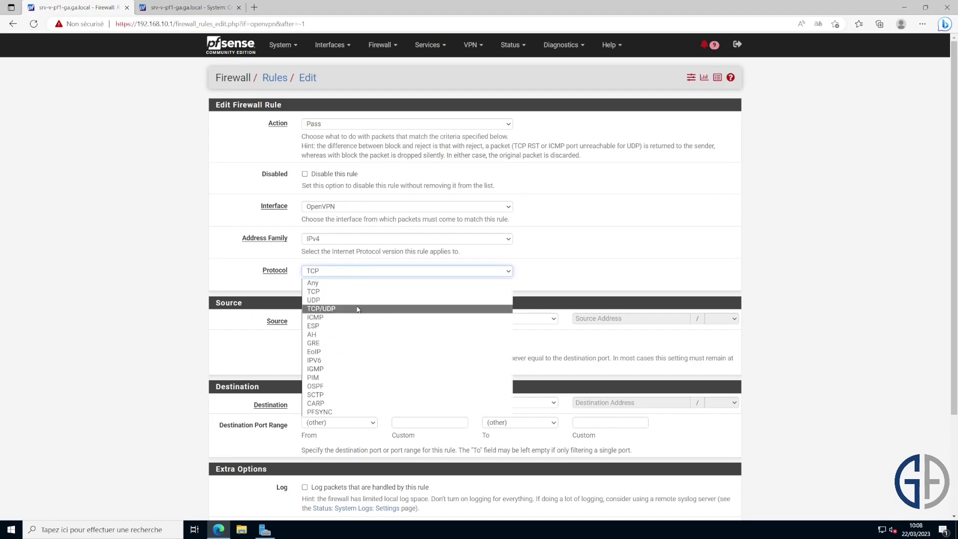
click(358, 309)
scroll(562, 282, down, 2)
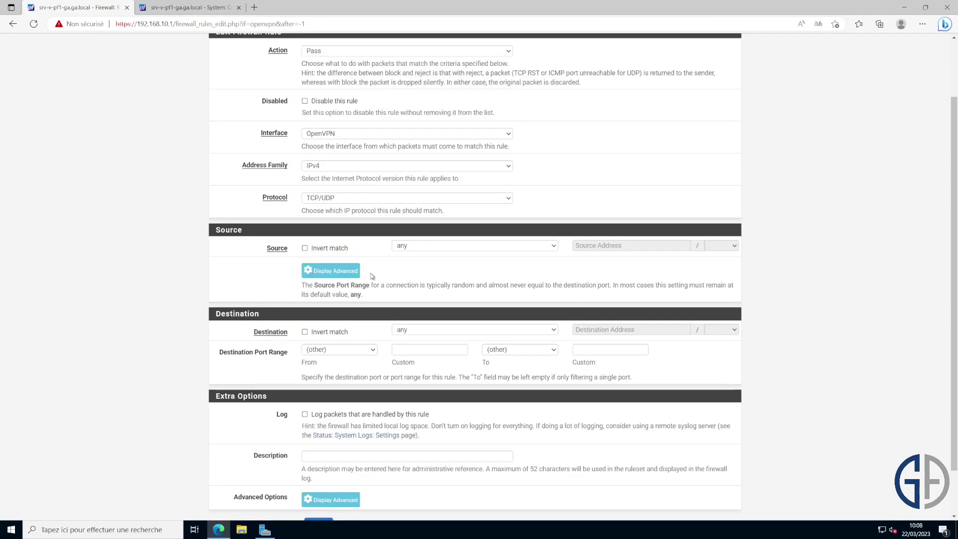
scroll(372, 252, down, 2)
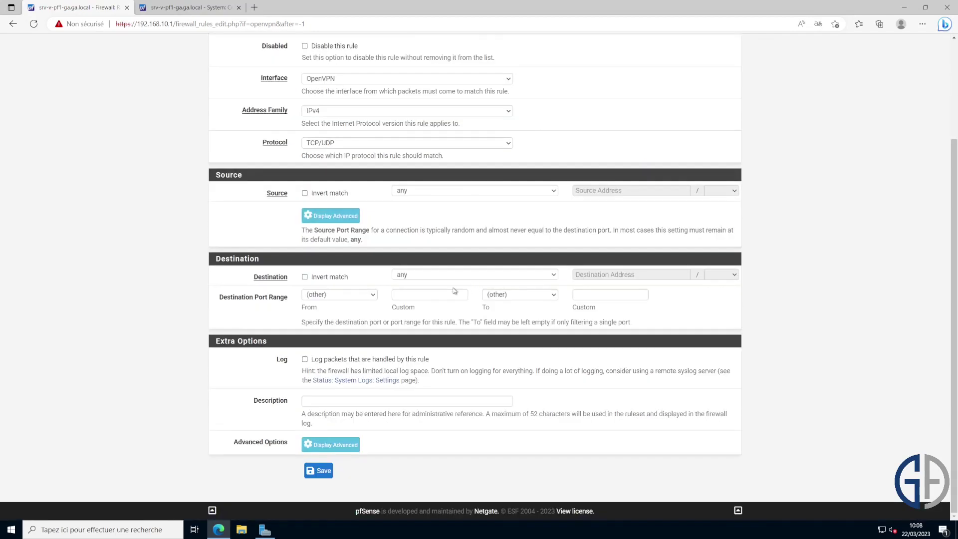
click(432, 277)
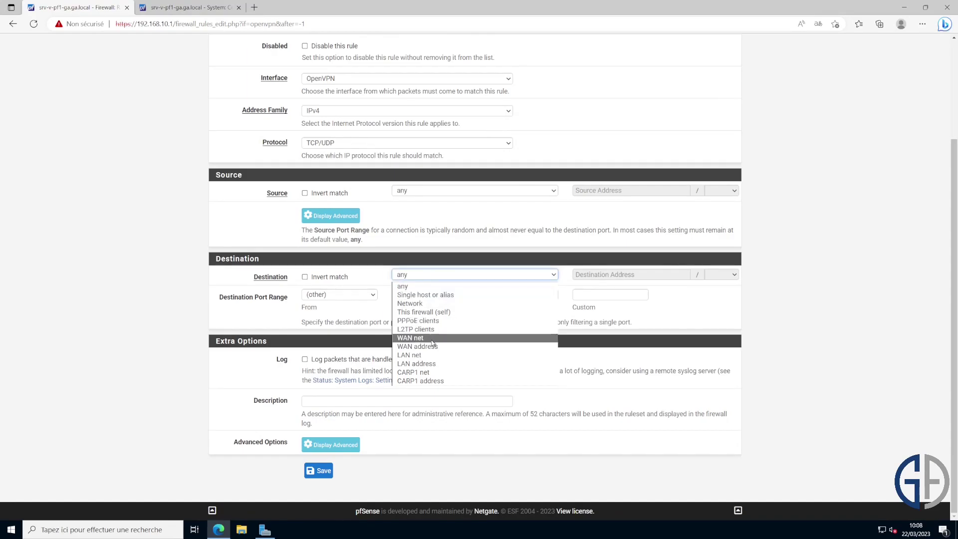
click(432, 343)
Step: Set the destination port to the BaseInternet alias, with packet logging enabled, and save the rule
click(429, 294)
text(Base)
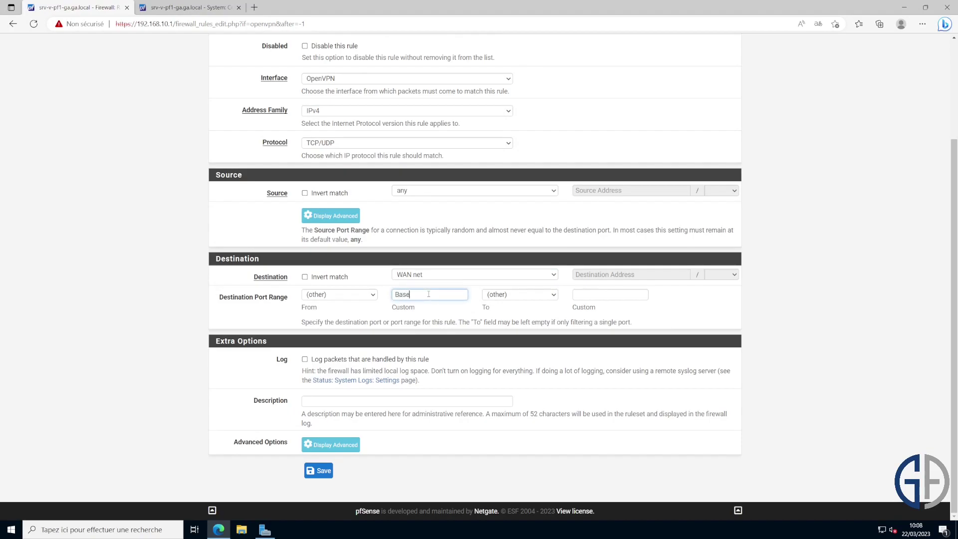
click(413, 308)
click(305, 359)
click(318, 470)
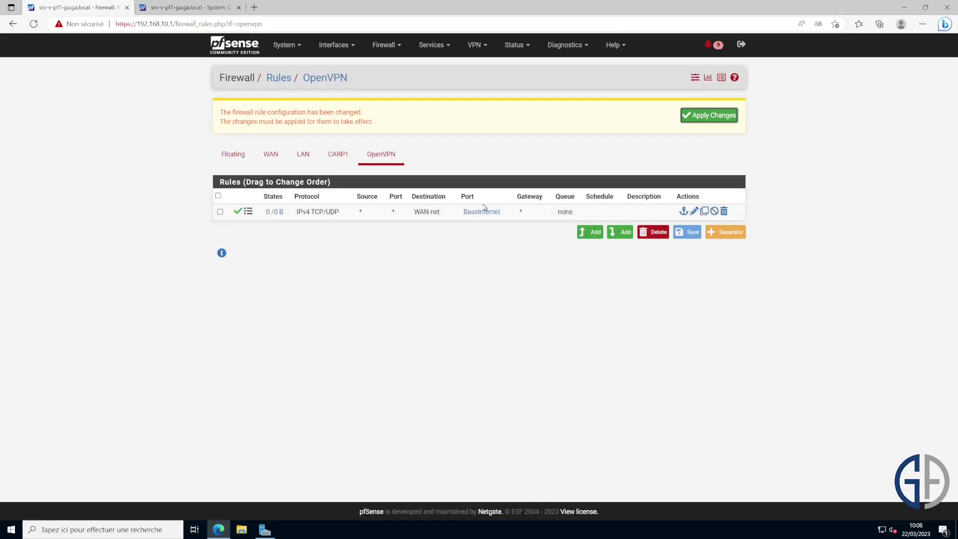
mouse_move(481, 212)
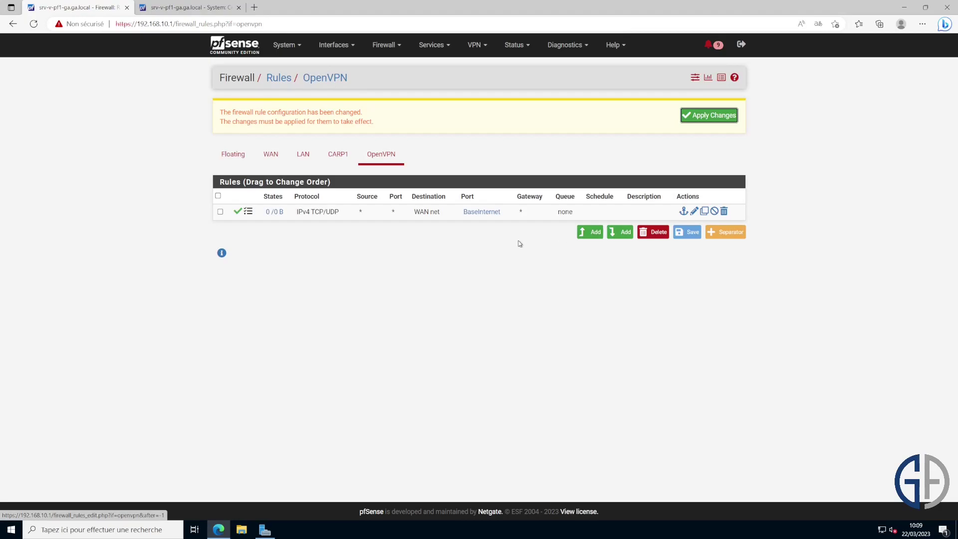
Step: Start another OpenVPN firewall rule at the beginning of the list with protocol TCP/UDP and any source
click(595, 233)
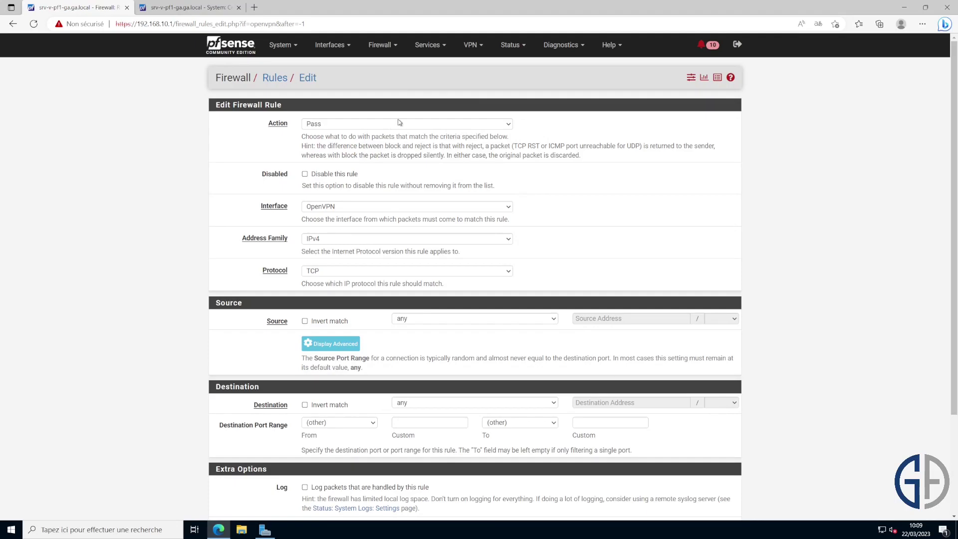
click(372, 270)
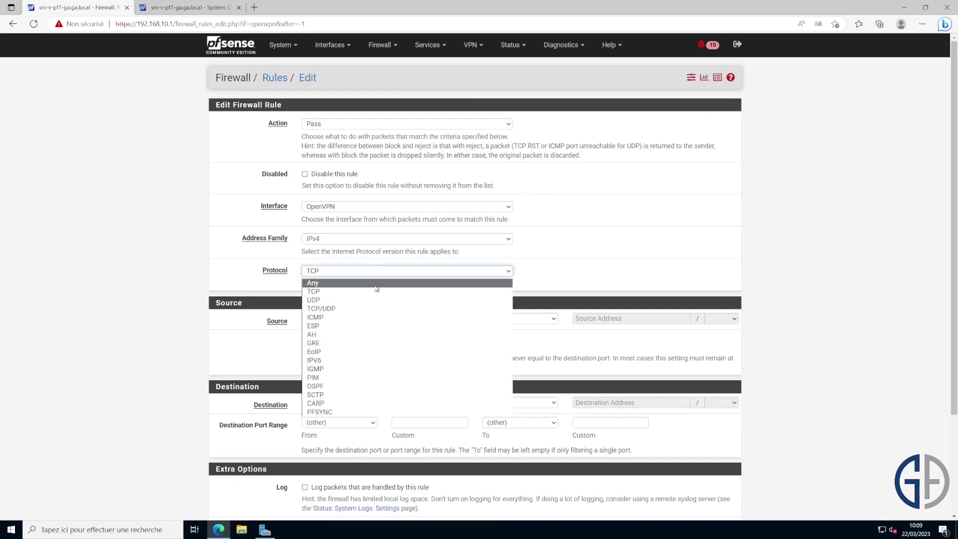
click(379, 308)
scroll(572, 267, down, 2)
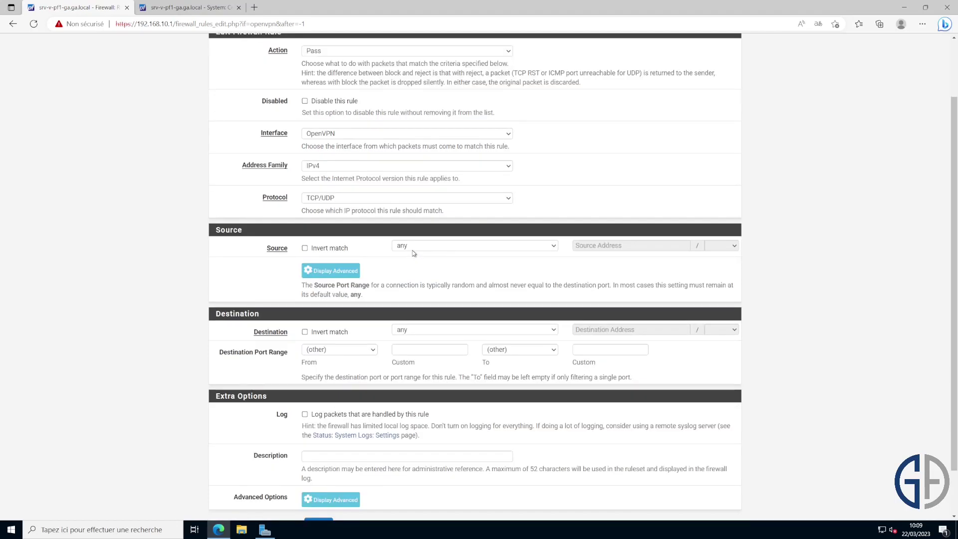
click(439, 246)
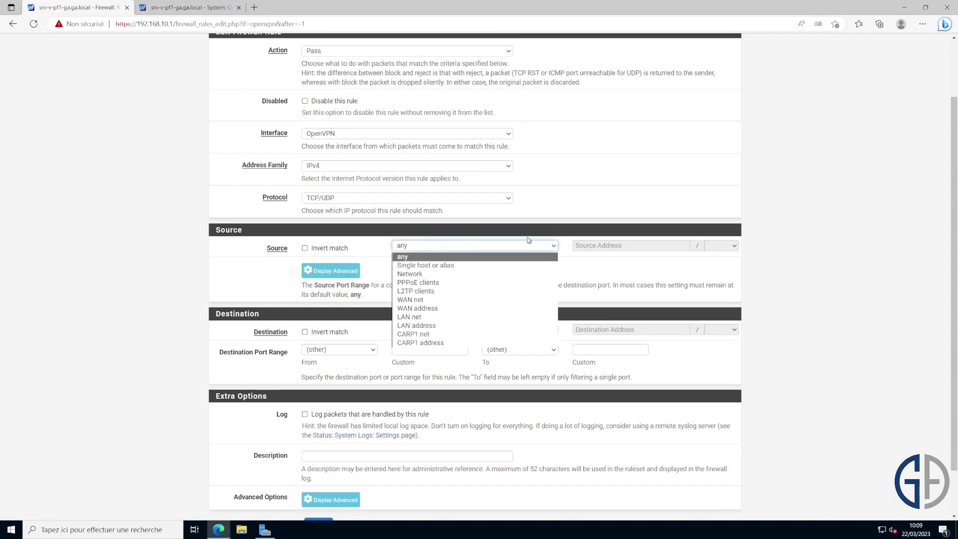
click(571, 182)
scroll(430, 249, down, 2)
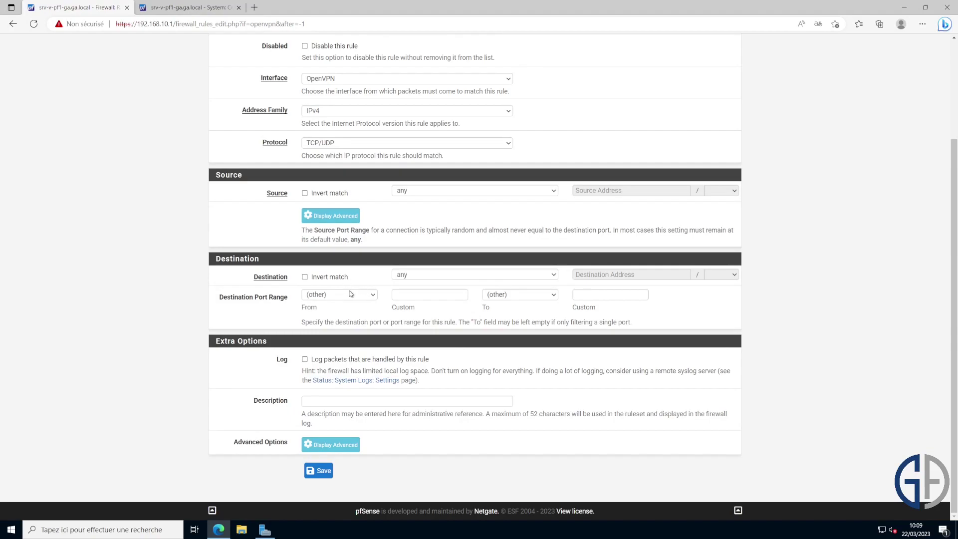
Step: Set the rule's destination to a single host or alias with the address 192.168.10.11
click(408, 278)
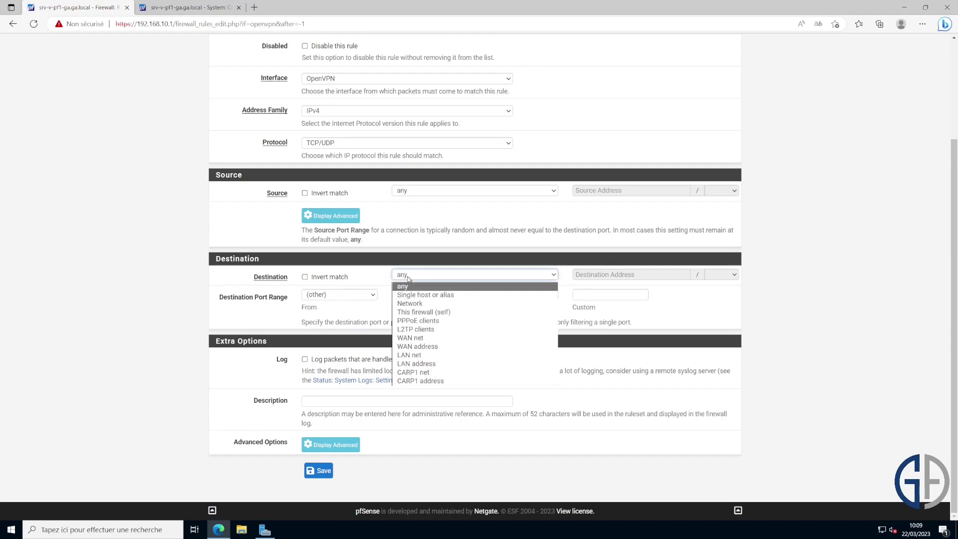
click(442, 295)
scroll(616, 283, up, 2)
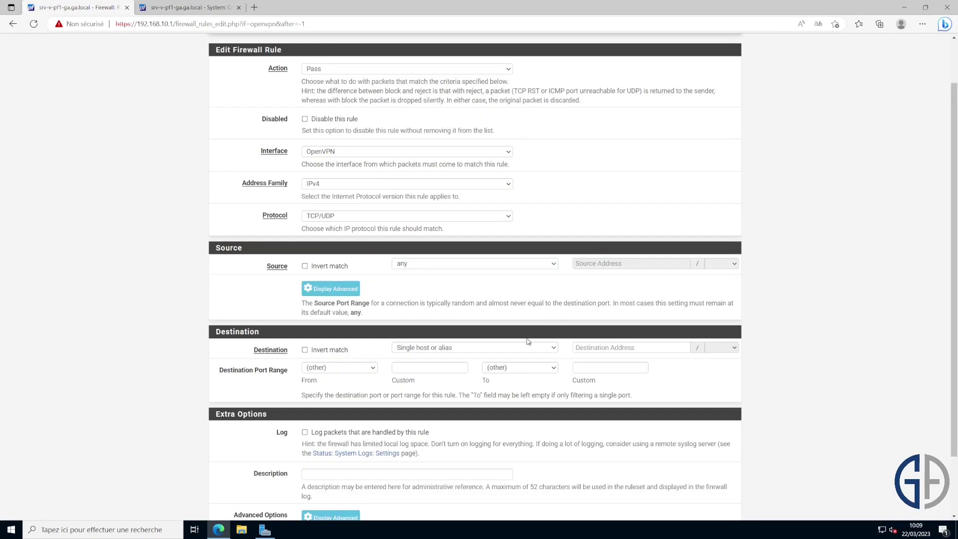
click(605, 349)
text(192.168.10.11)
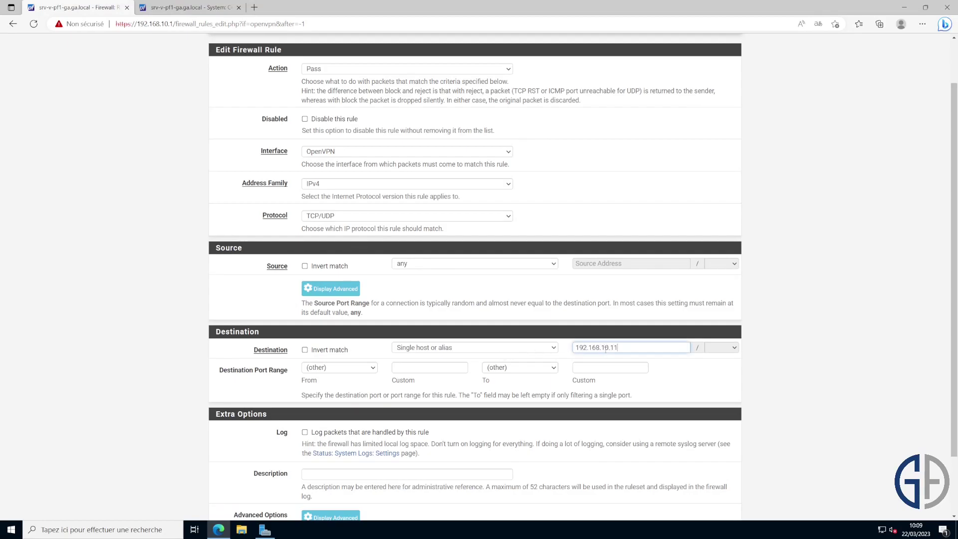
scroll(623, 298, down, 2)
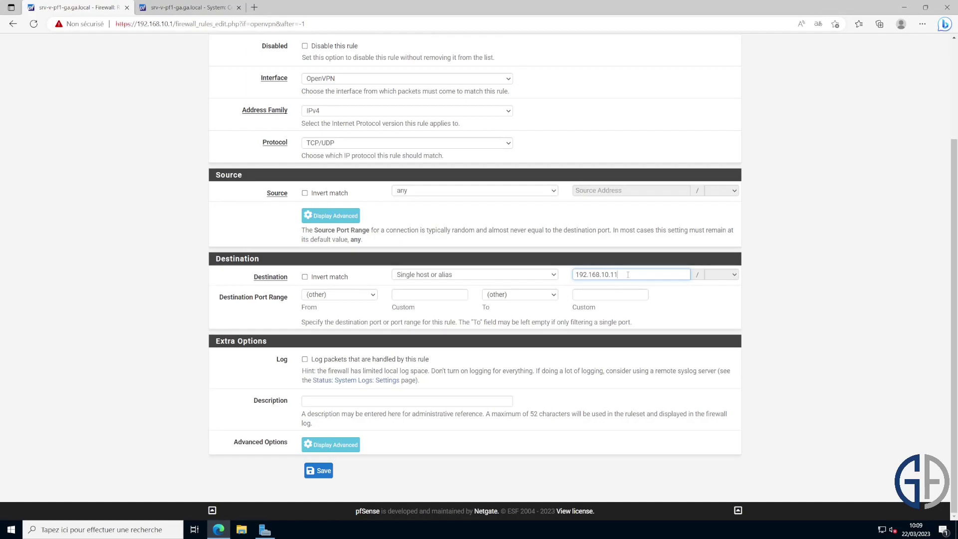
Step: Enable packet logging on the OpenVPN rule, save it and apply the firewall changes
click(372, 357)
click(318, 470)
click(697, 120)
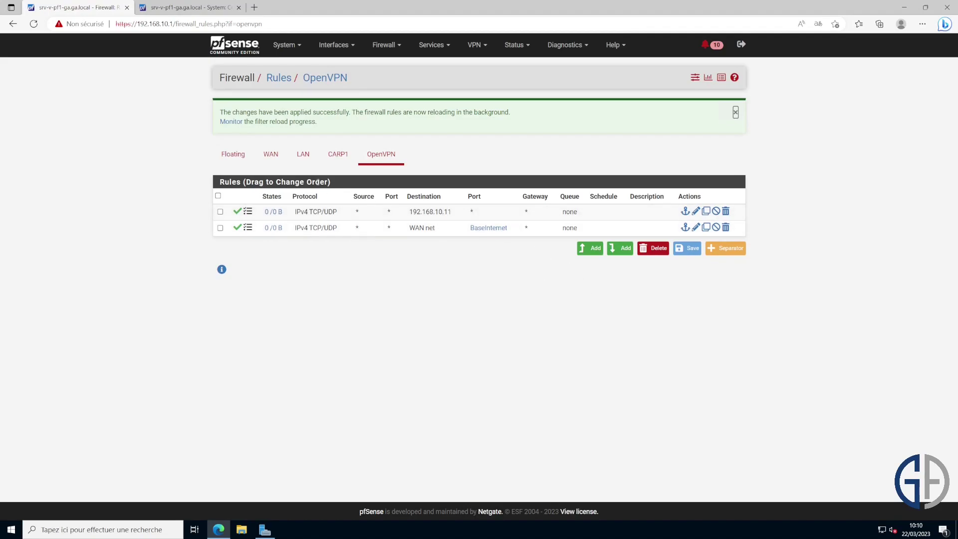
Step: Start a WAN firewall rule at the beginning of the list with protocol UDP and any source
click(272, 155)
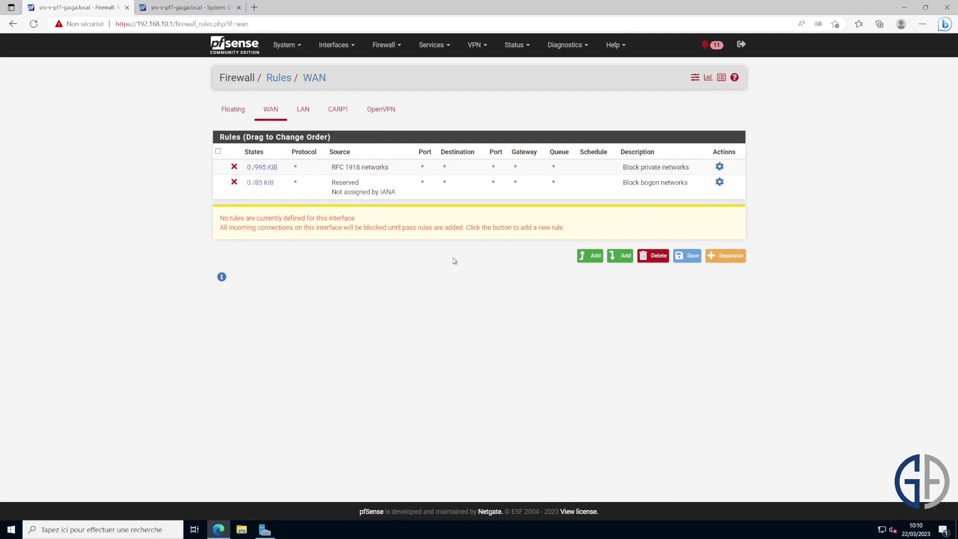
click(590, 255)
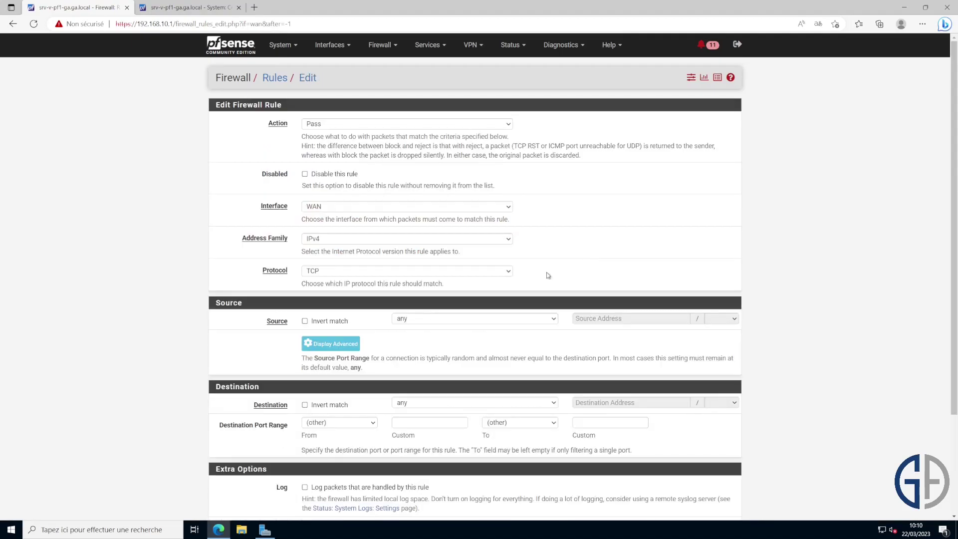
click(324, 272)
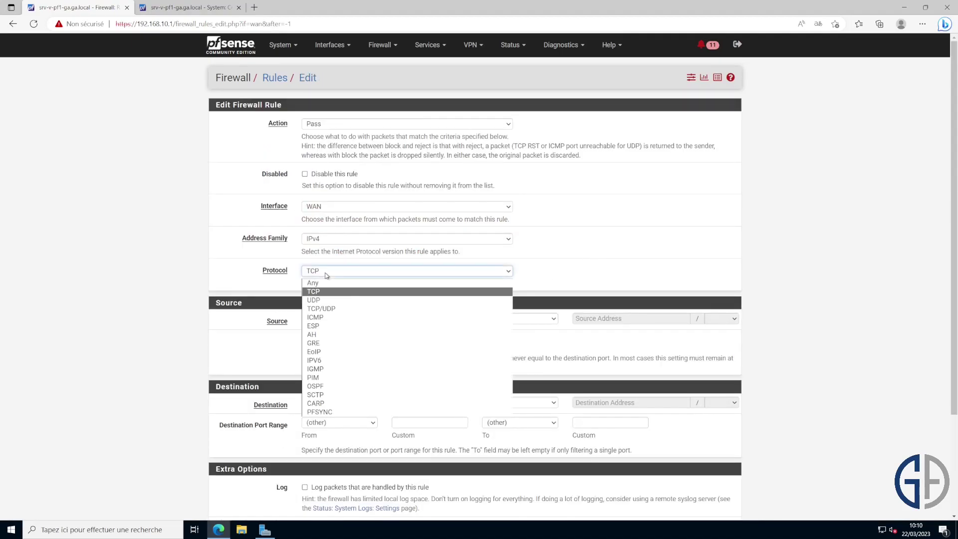
click(335, 300)
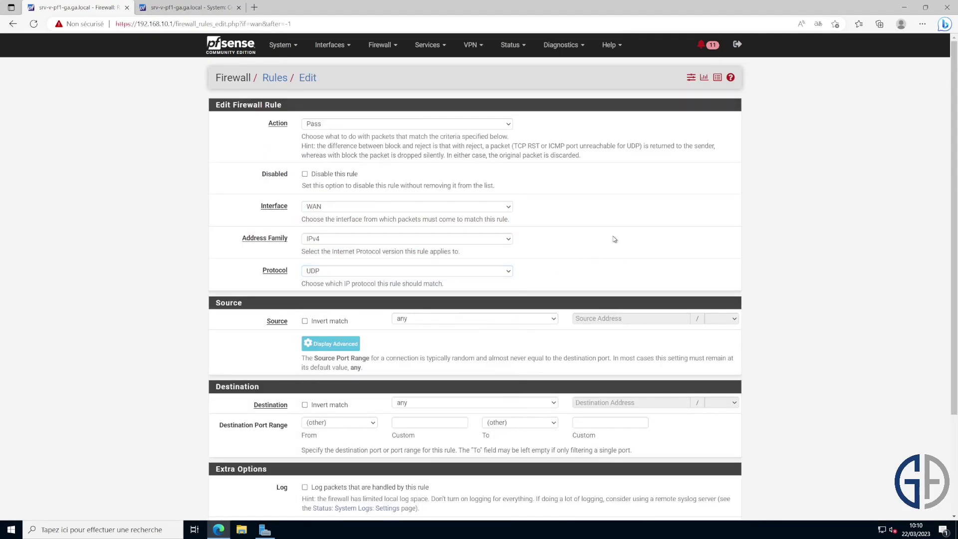
scroll(545, 255, down, 1)
click(477, 246)
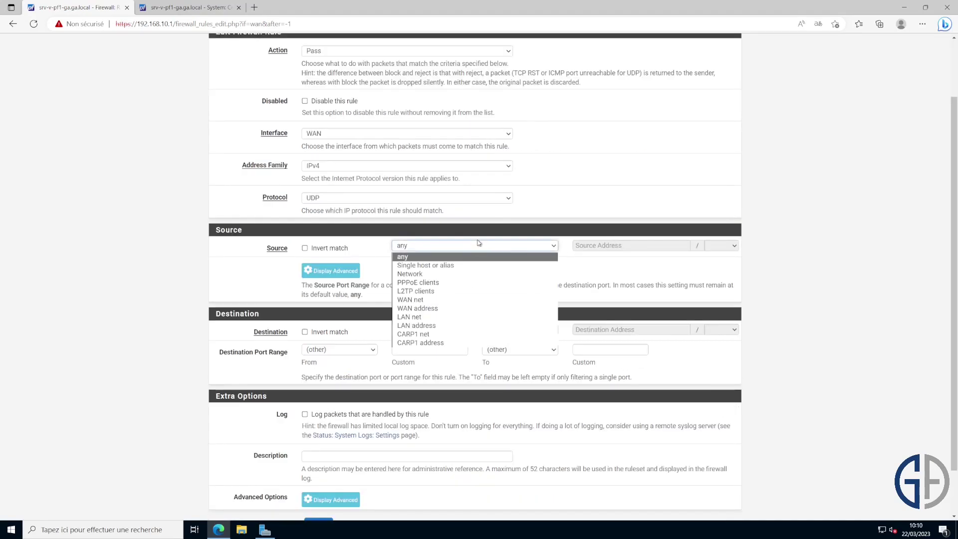
click(617, 201)
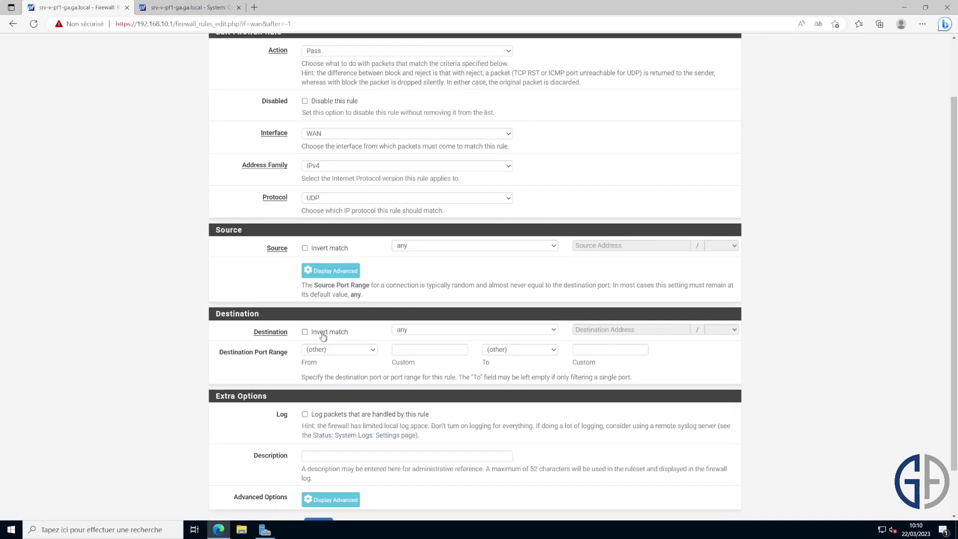
Step: Set the rule's destination to WAN address with a destination port range from 1194 to 1194
click(406, 329)
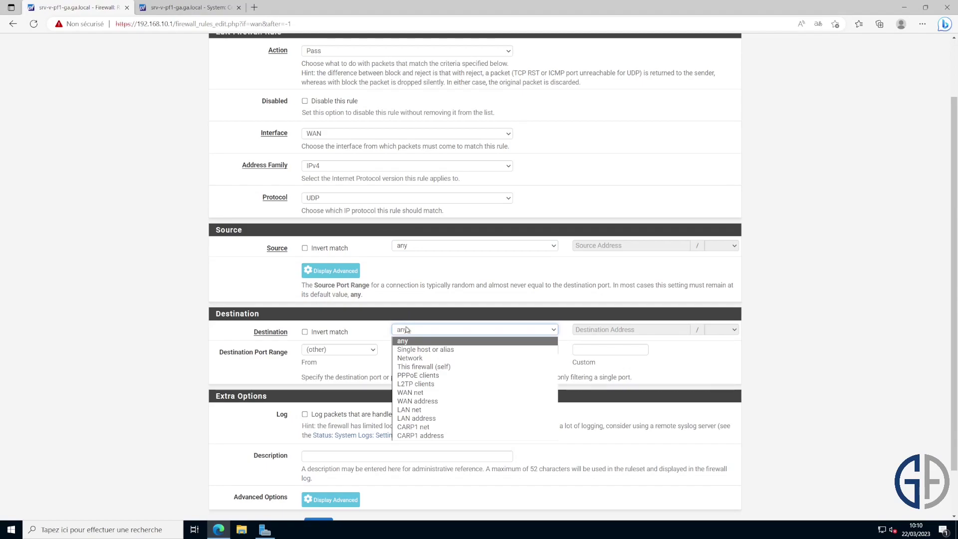
click(424, 401)
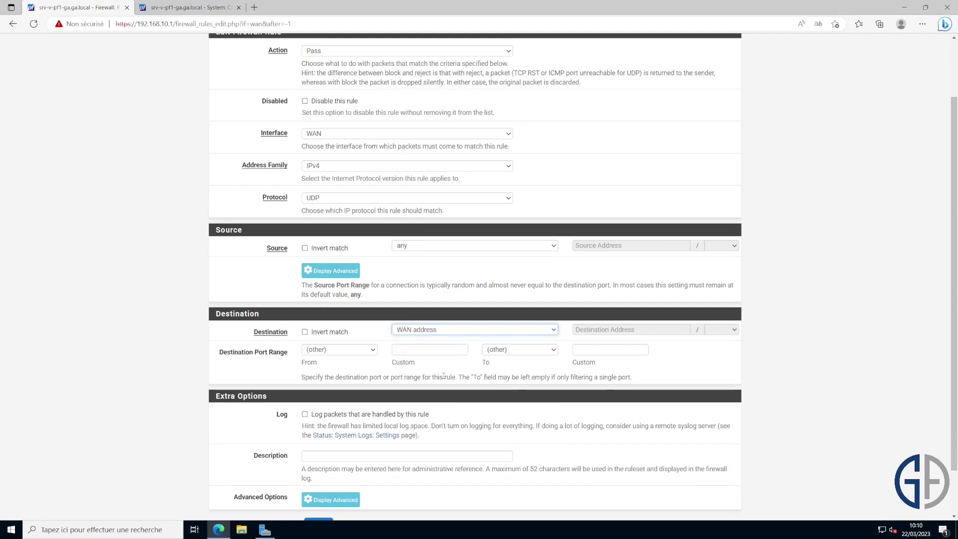
click(430, 348)
text(1194)
key(Tab)
key(Tab)
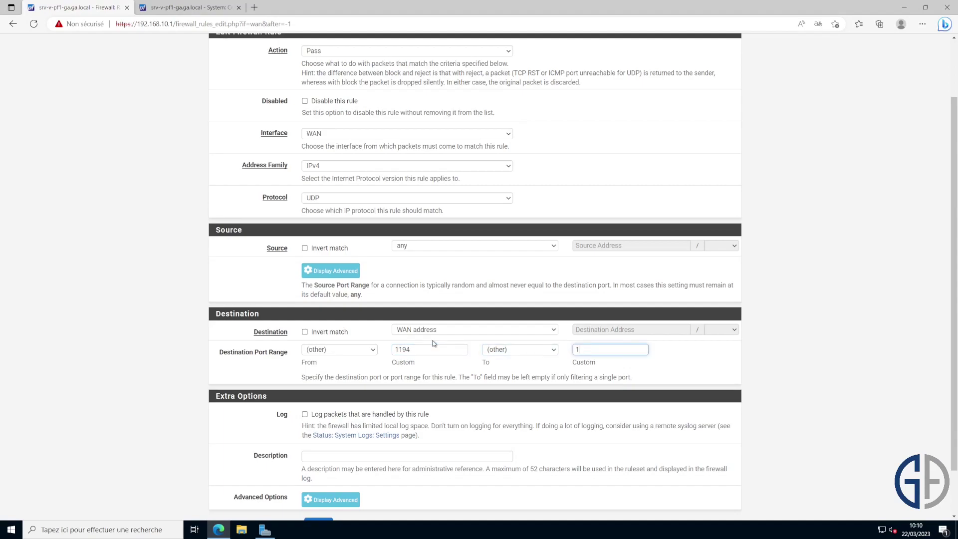
Step: Enable packet logging on the WAN rule, save it and apply the firewall changes
scroll(433, 344, down, 2)
click(374, 414)
click(313, 476)
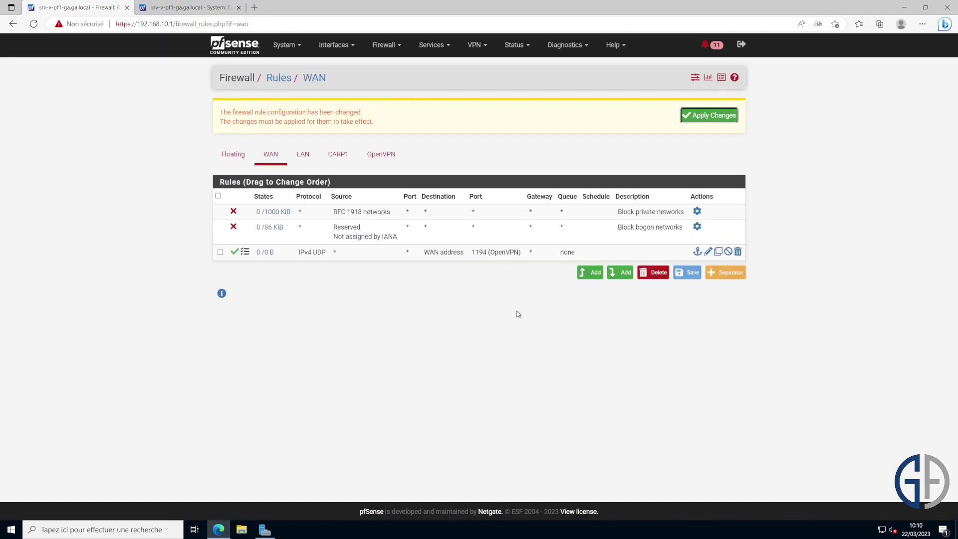
click(706, 115)
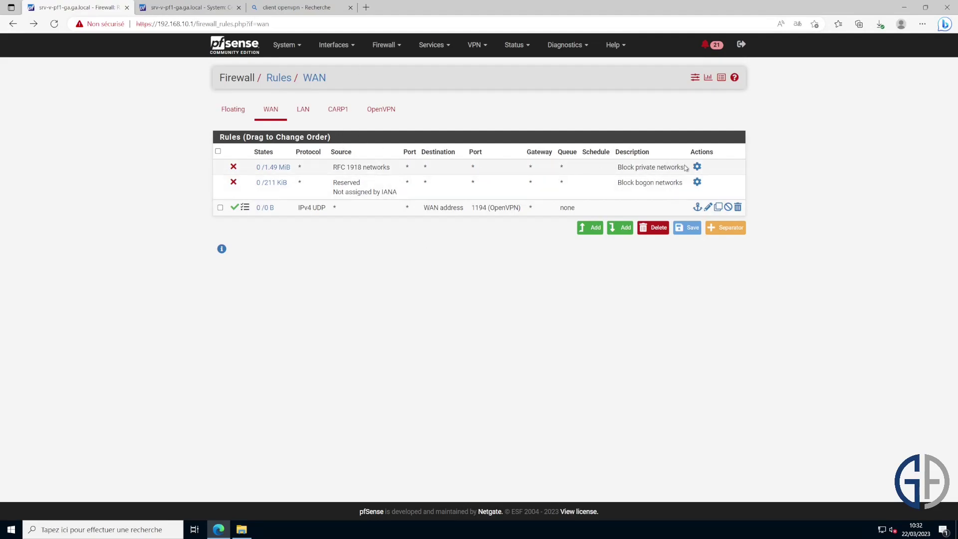
Step: Examine the WAN interface's Block private networks setting and the interface addresses on the dashboard
triple_click(648, 167)
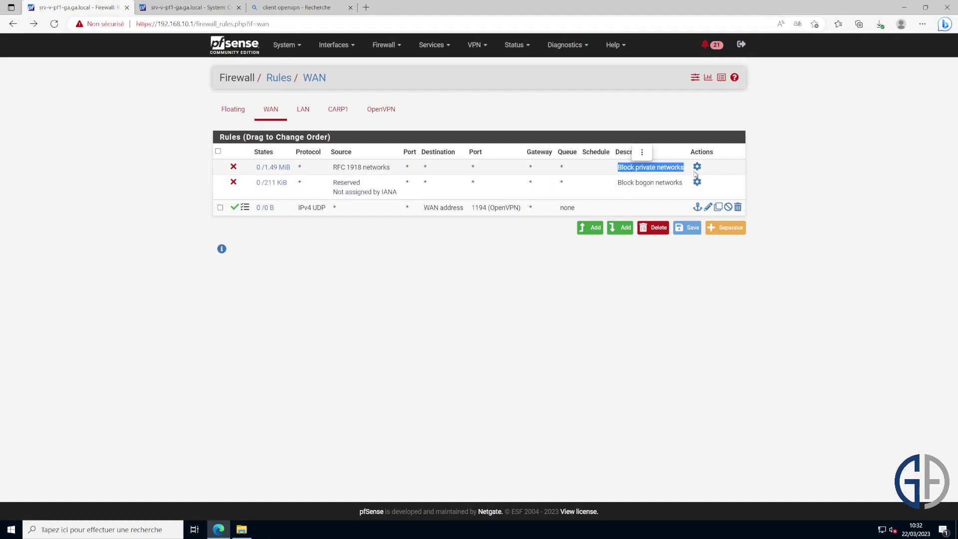
click(770, 174)
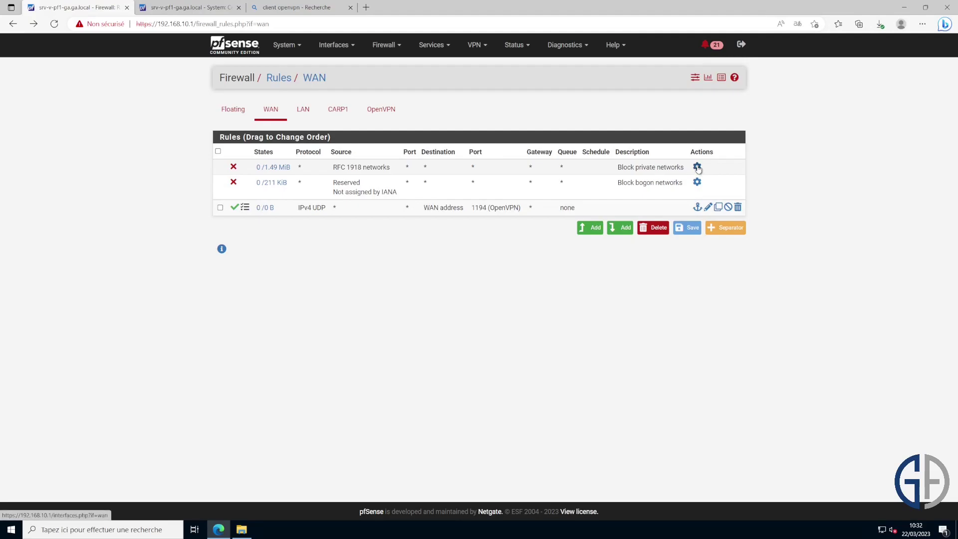
click(697, 168)
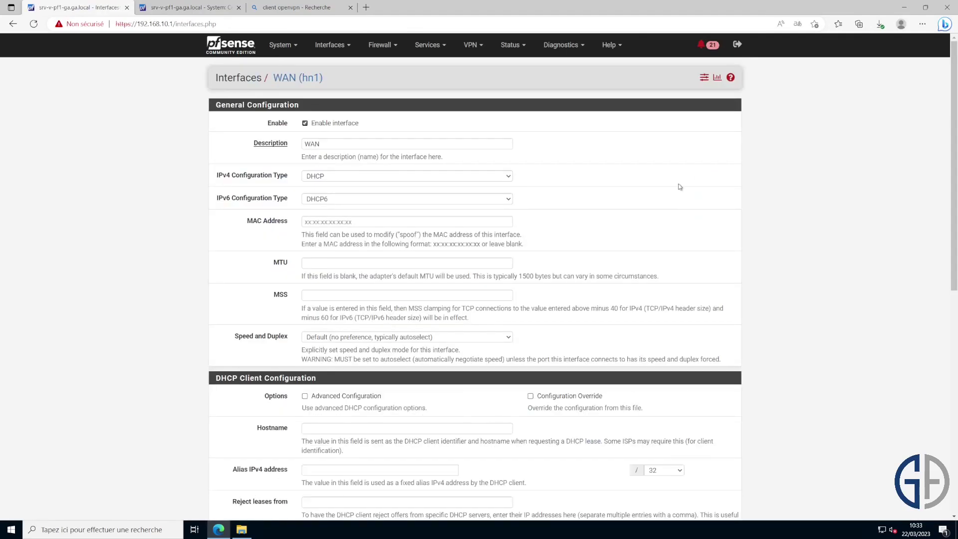
scroll(611, 248, down, 5)
scroll(610, 247, up, 5)
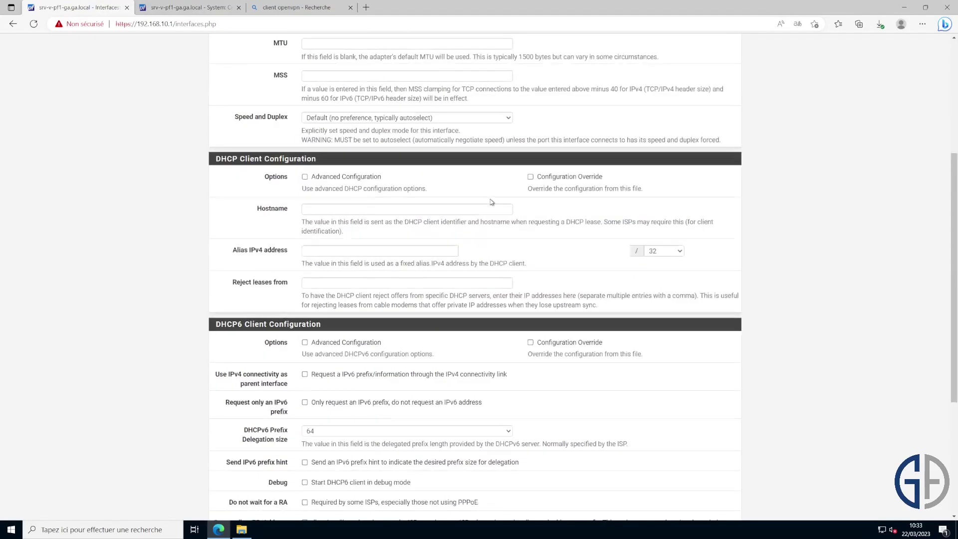
scroll(605, 165, down, 9)
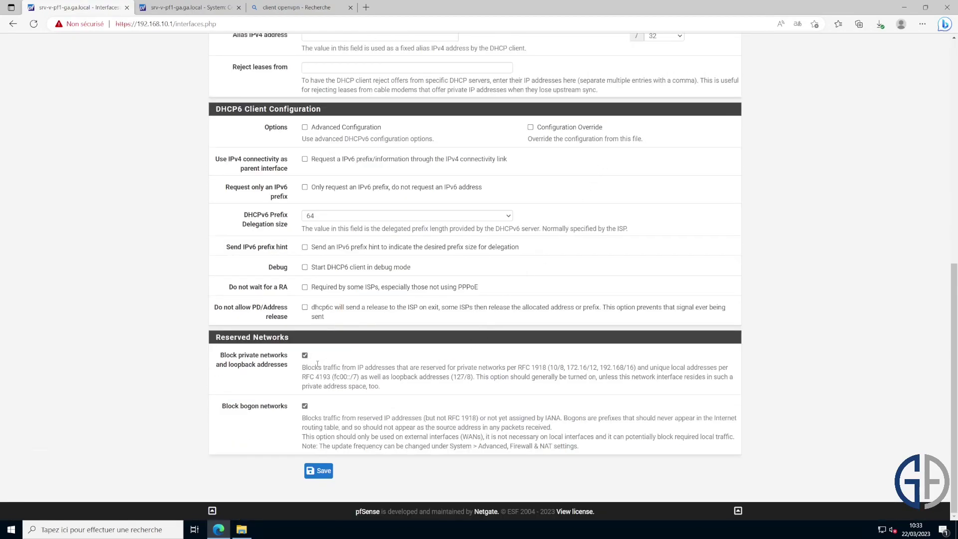
drag(457, 368, 497, 368)
click(499, 367)
scroll(574, 293, up, 9)
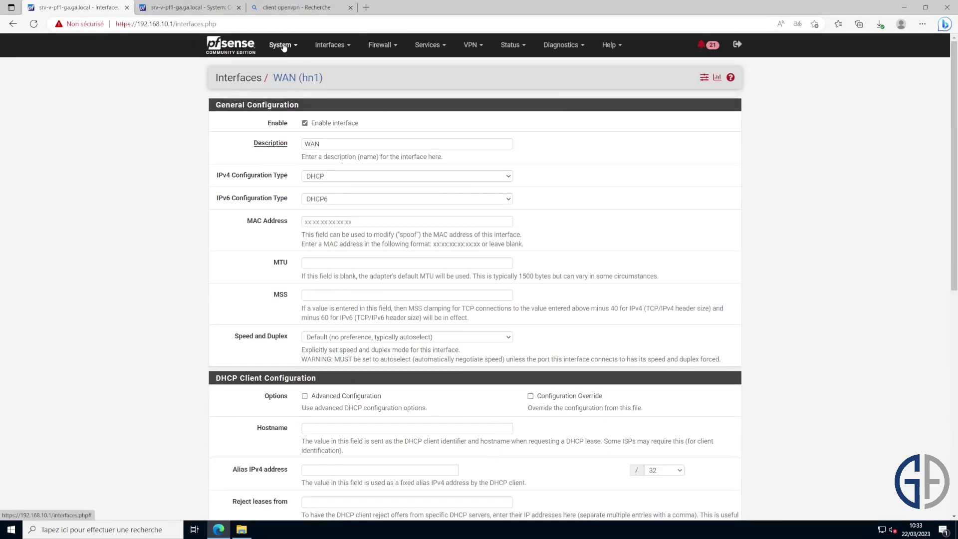
click(258, 45)
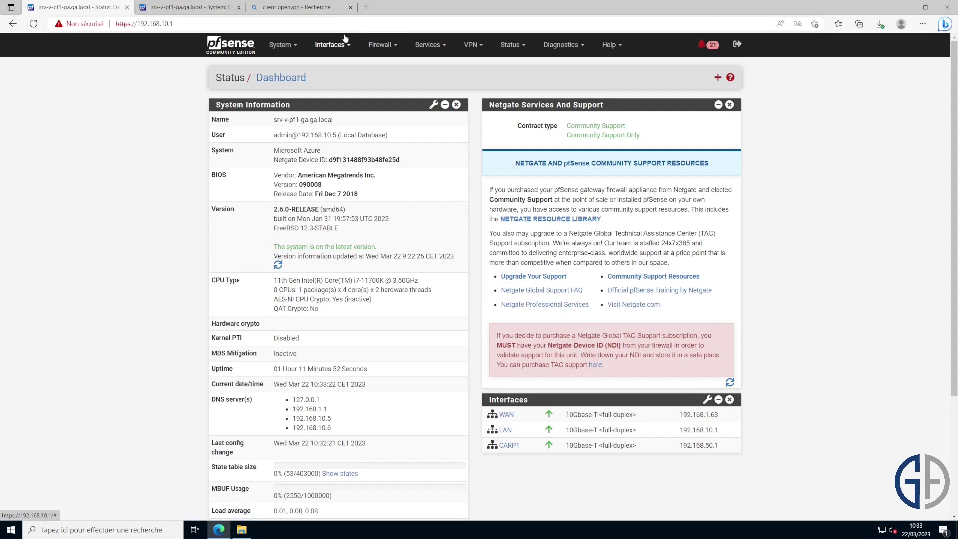
Step: Go to the WAN interface's reserved networks options, save the interface settings and return to the firewall rules
click(331, 53)
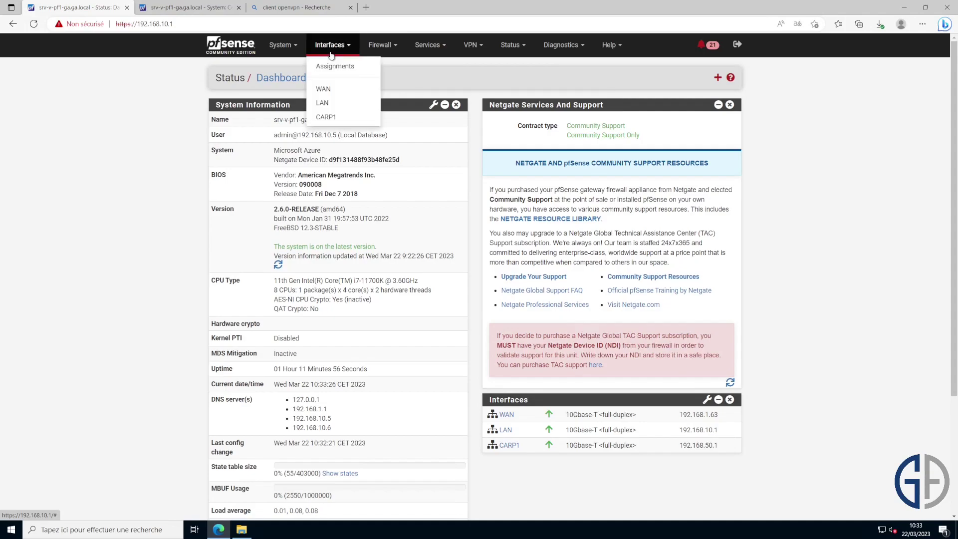
click(328, 89)
scroll(497, 205, down, 4)
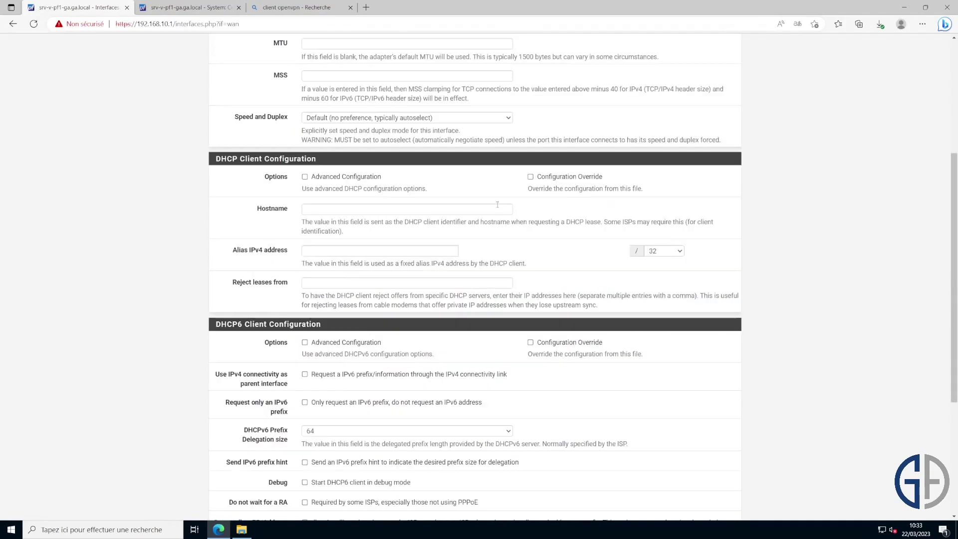
scroll(497, 204, down, 4)
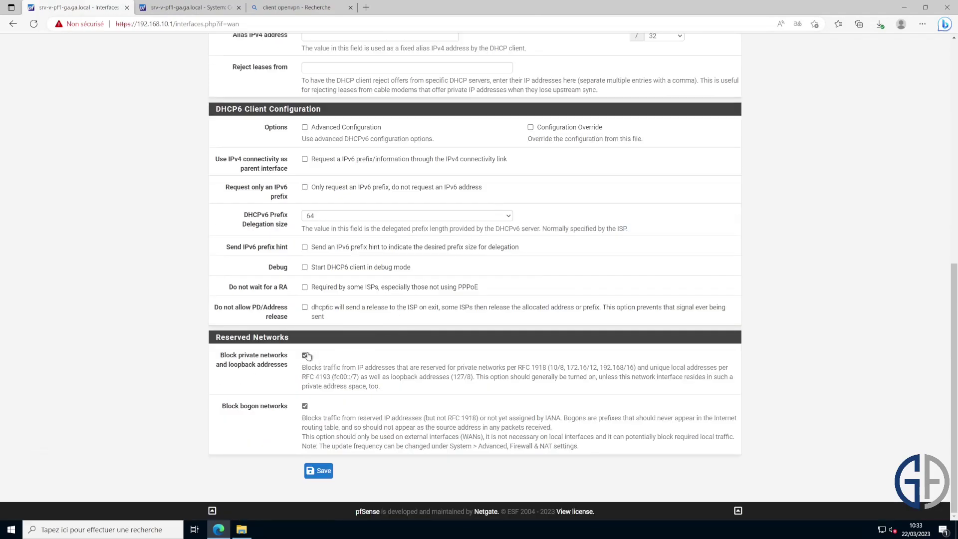
click(319, 470)
click(380, 45)
click(397, 95)
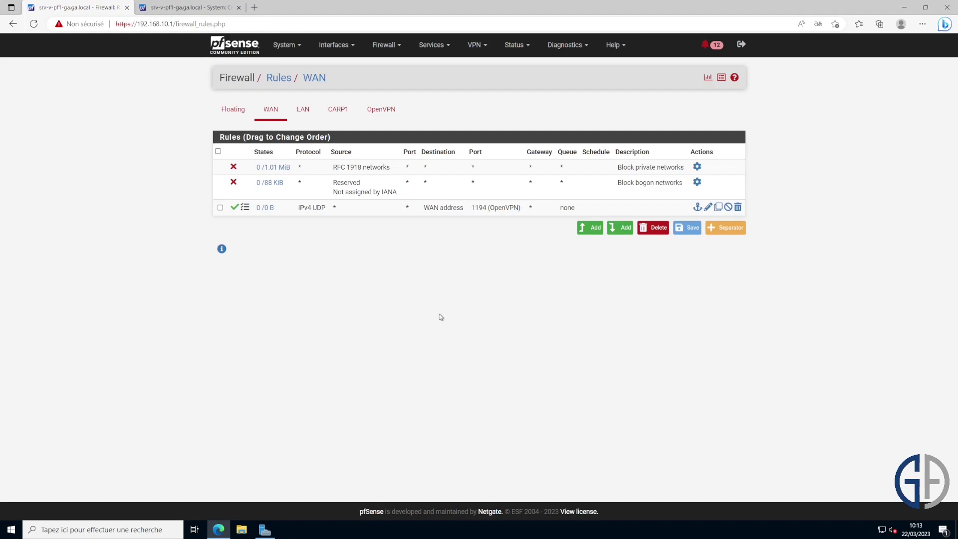
Step: Search the available pfSense packages for openvpn
click(284, 45)
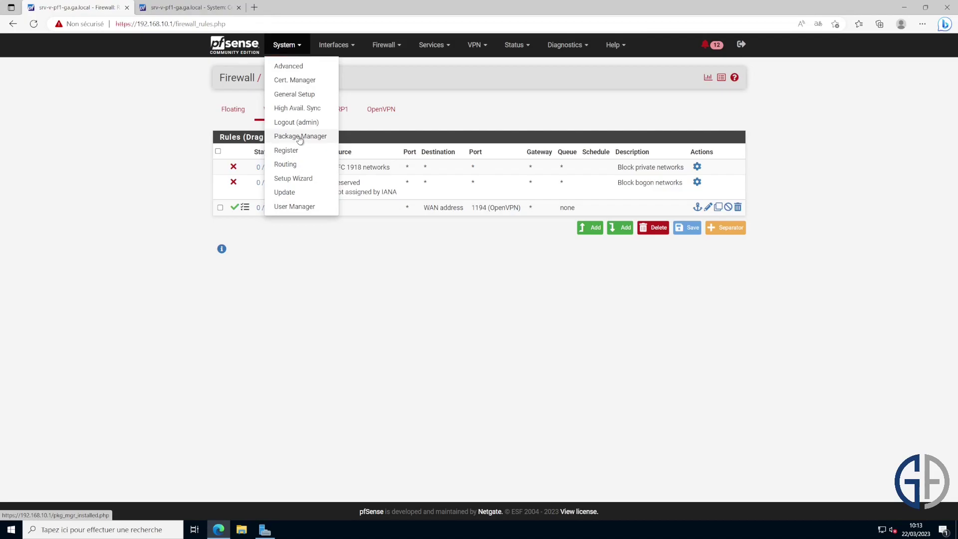
click(273, 137)
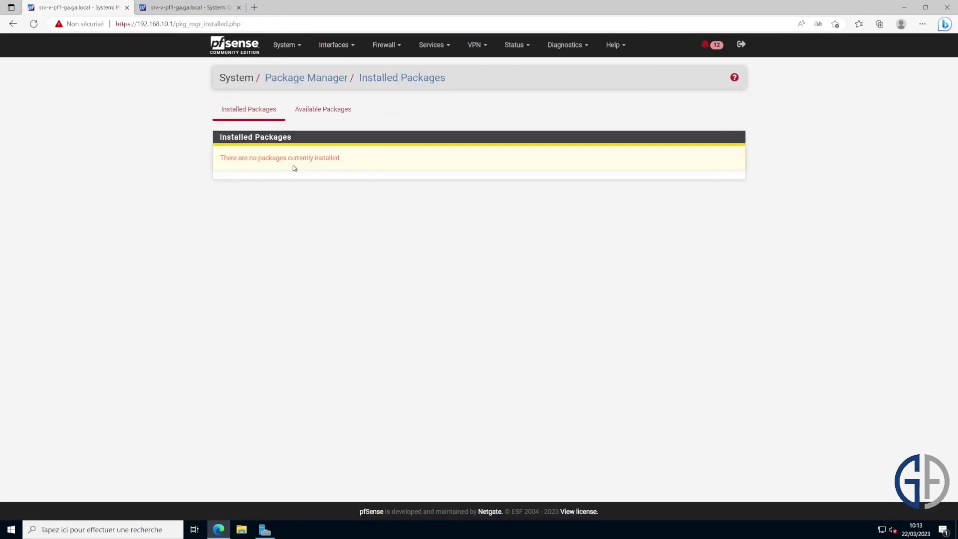
click(325, 116)
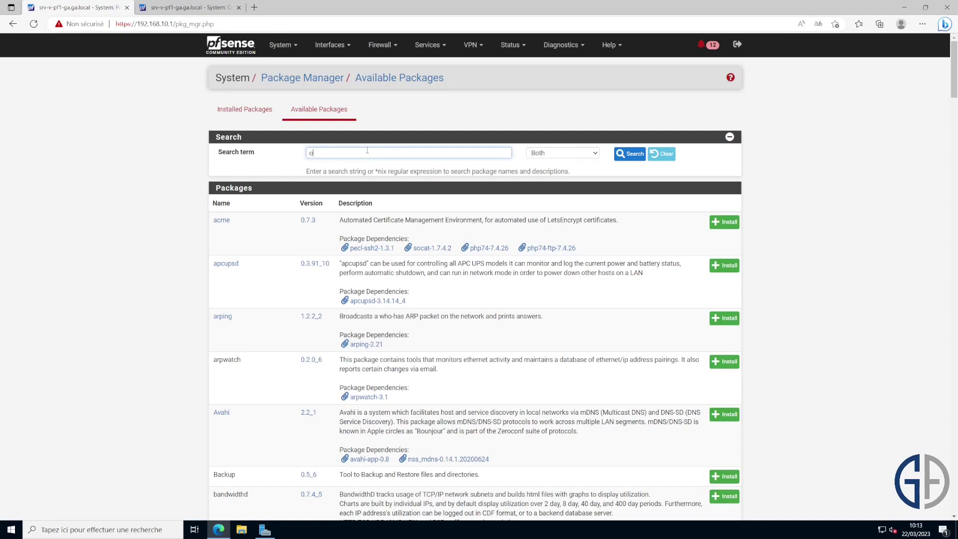
key(Return)
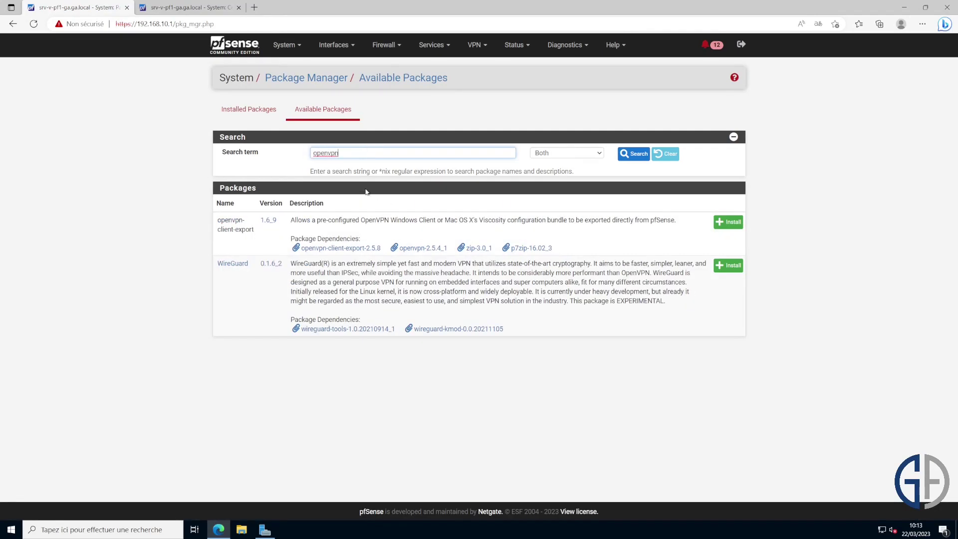
Step: Install the openvpn-client-export package and confirm the installation
drag(256, 238, 229, 220)
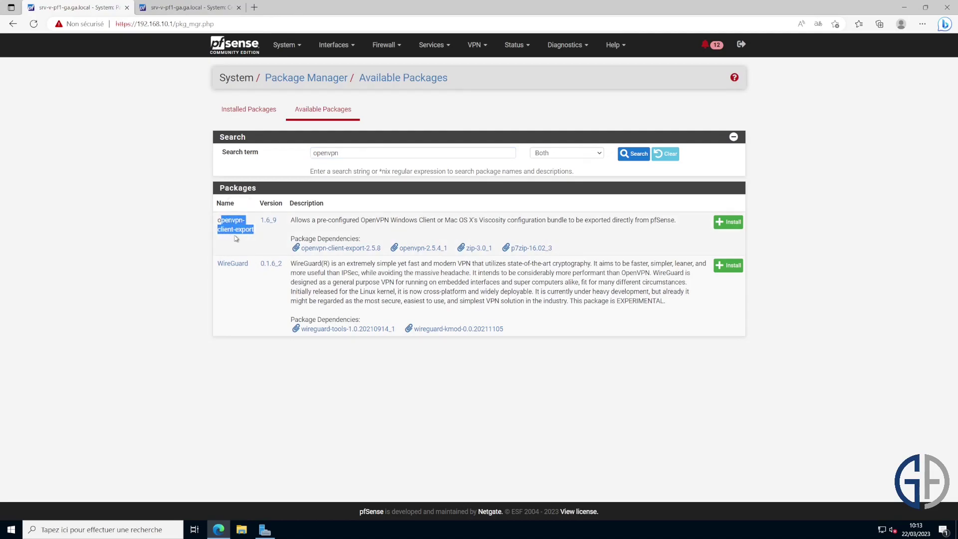
click(791, 240)
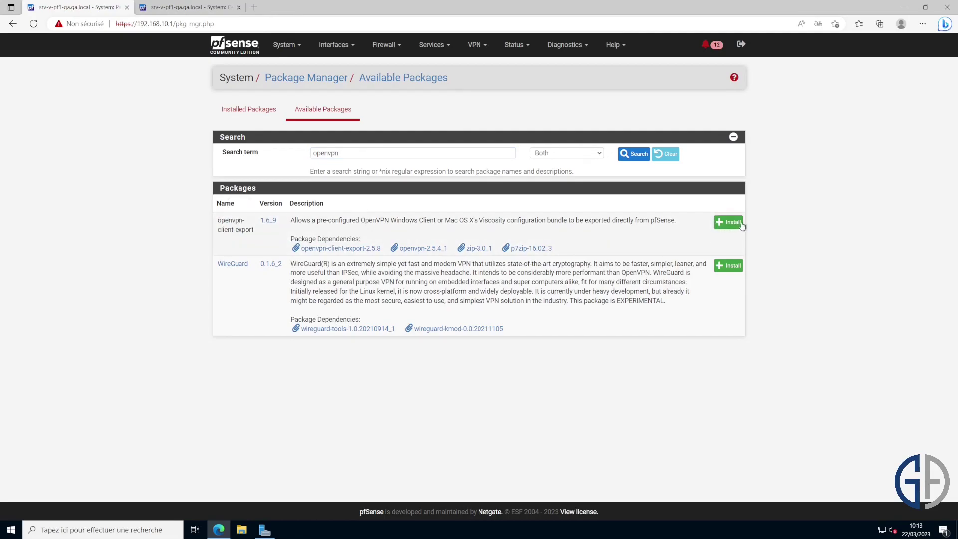
click(727, 222)
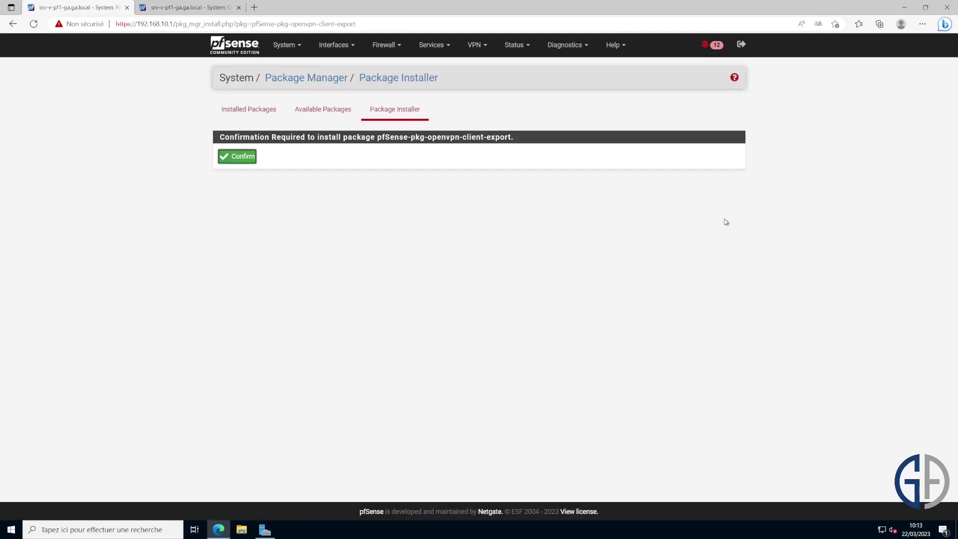
click(240, 156)
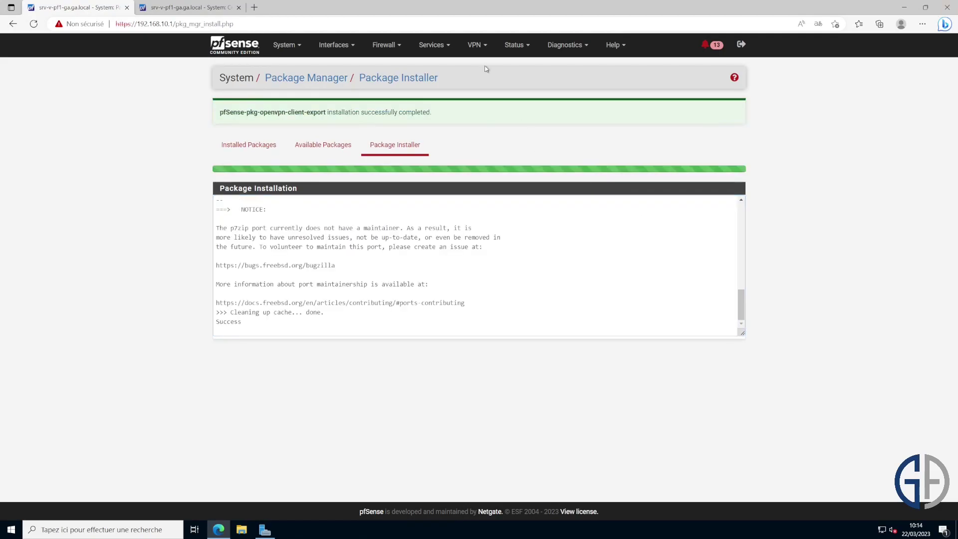
Step: Open the OpenVPN Client Export utility and check the selected remote access server
click(477, 45)
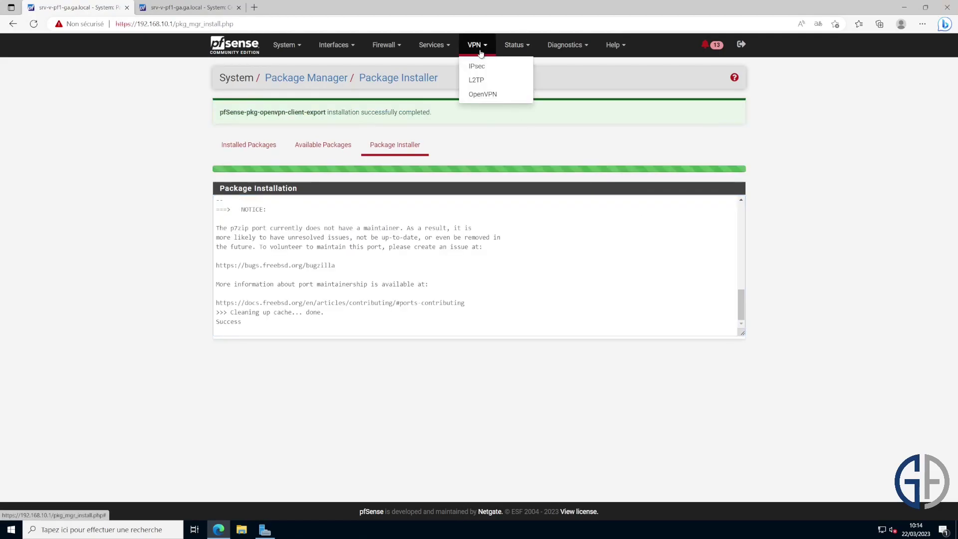
click(507, 95)
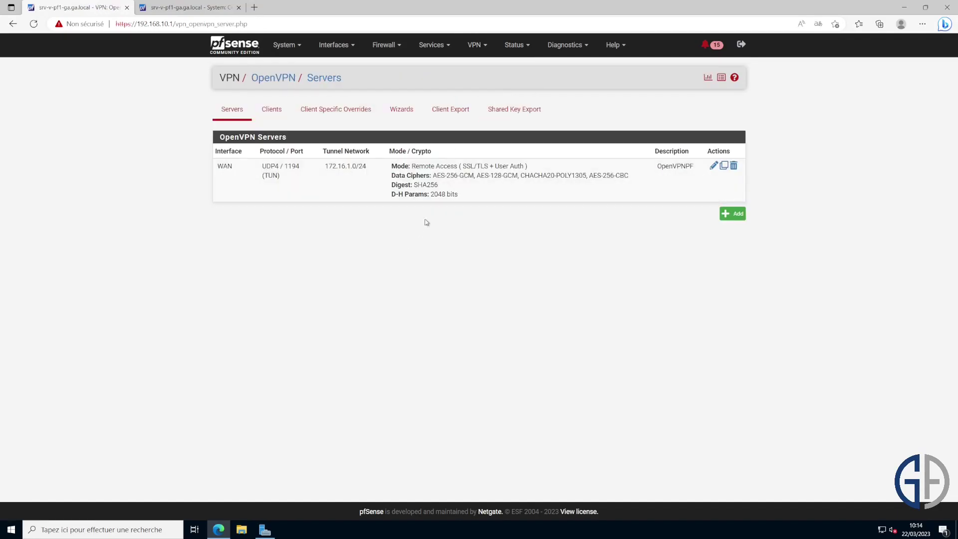
click(454, 112)
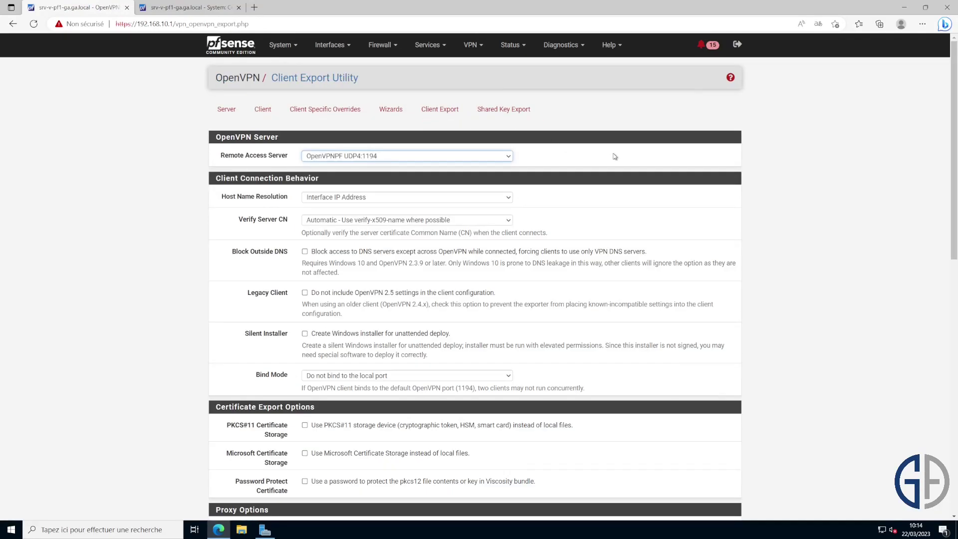
click(508, 154)
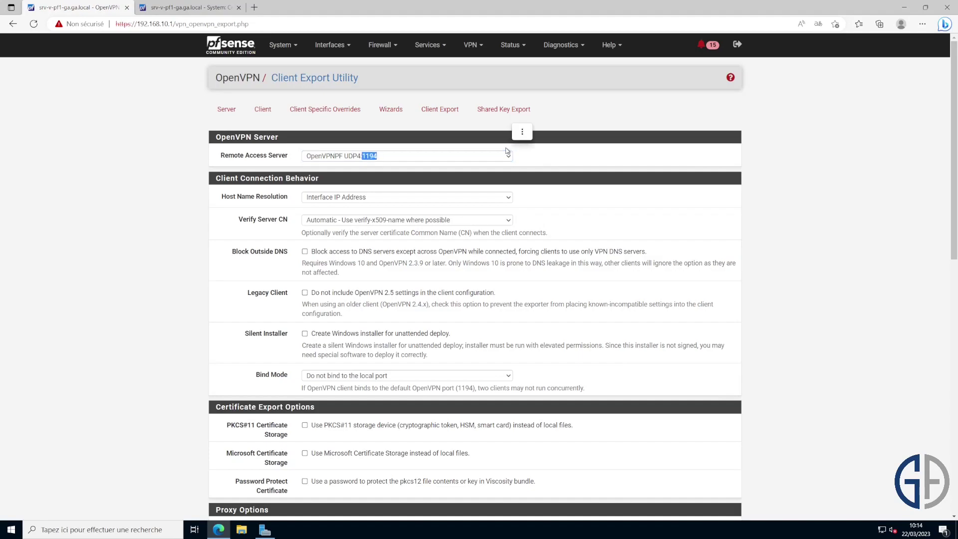
Step: Choose Interface IP Address as the client export's host name resolution
click(537, 154)
click(344, 201)
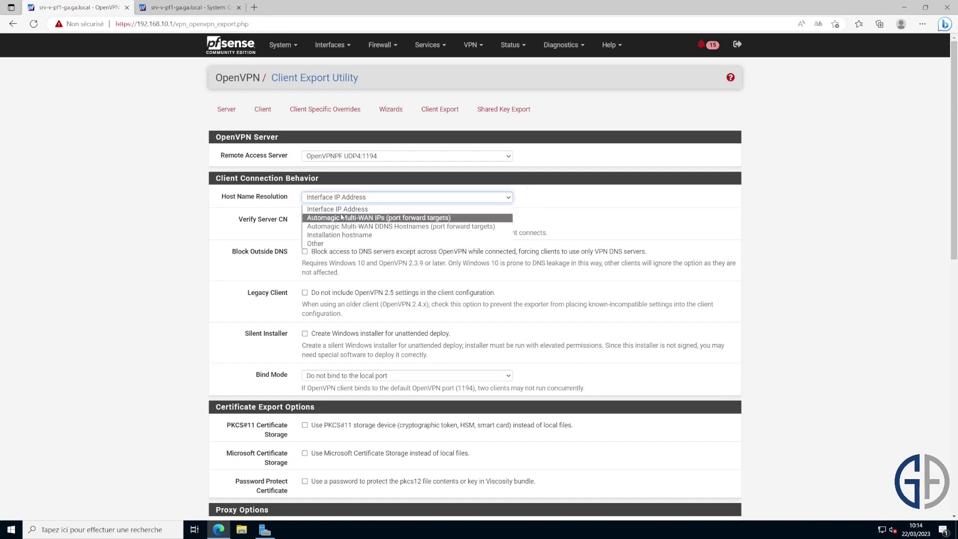
click(337, 209)
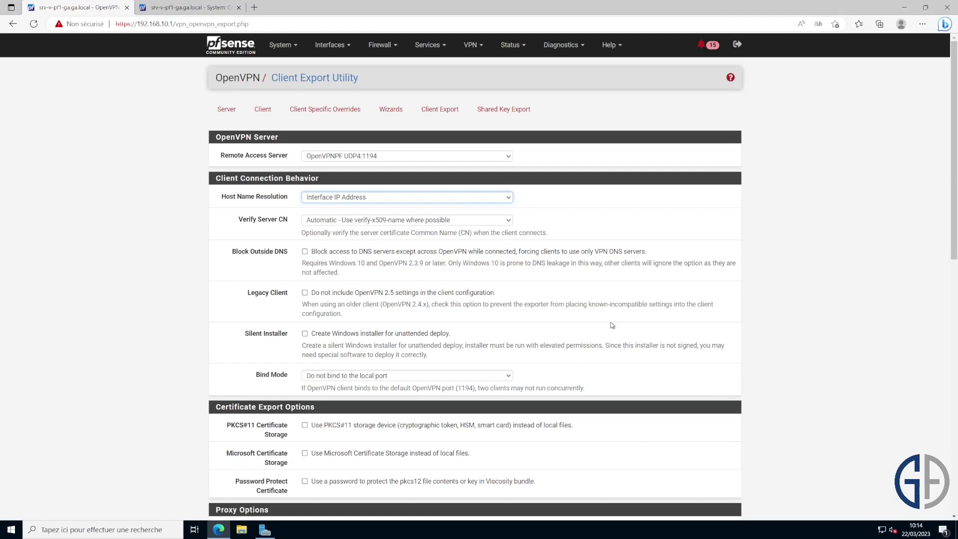
Step: Review the Block Outside DNS option without enabling it and save the client export settings as default
scroll(612, 326, down, 2)
drag(291, 180, 246, 186)
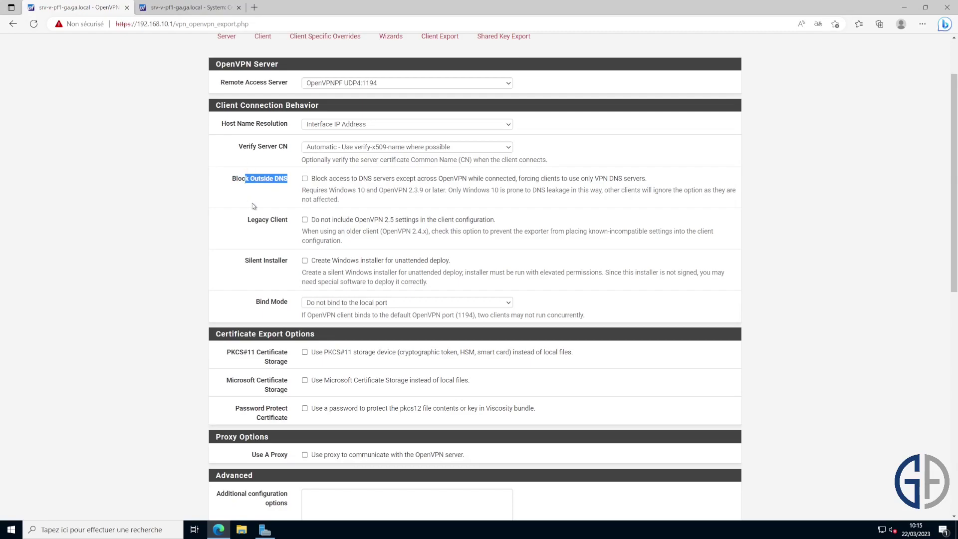
click(271, 195)
triple_click(285, 182)
click(768, 186)
scroll(659, 212, down, 4)
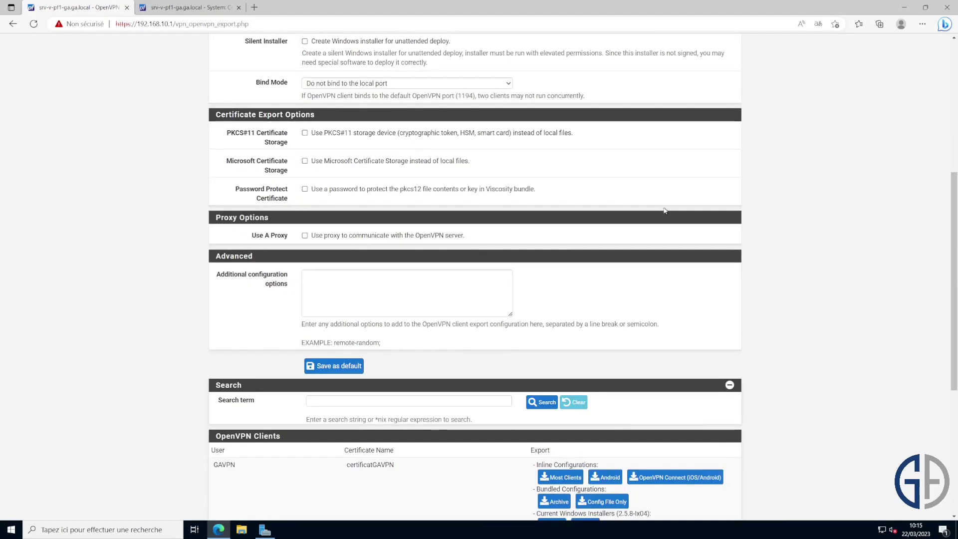
scroll(674, 199, down, 2)
click(358, 292)
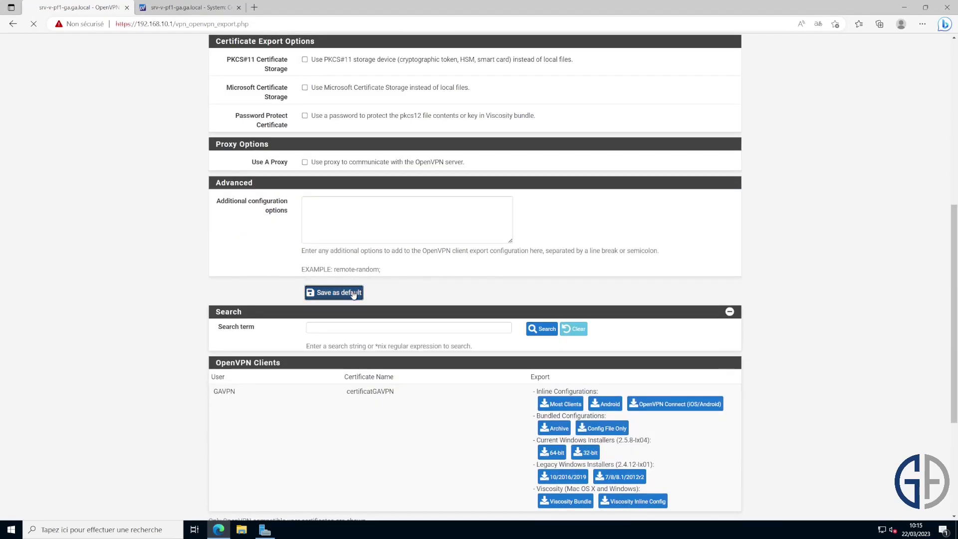
Step: Examine the OpenVPN Clients list and the GAVPN user's export choices, including bundled configurations and current Windows installers
scroll(751, 215, down, 2)
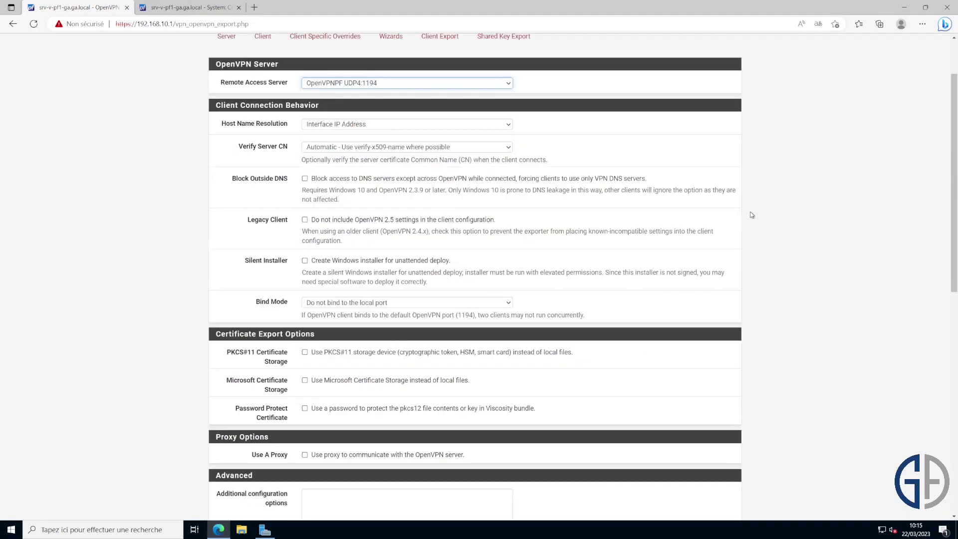
scroll(751, 215, down, 3)
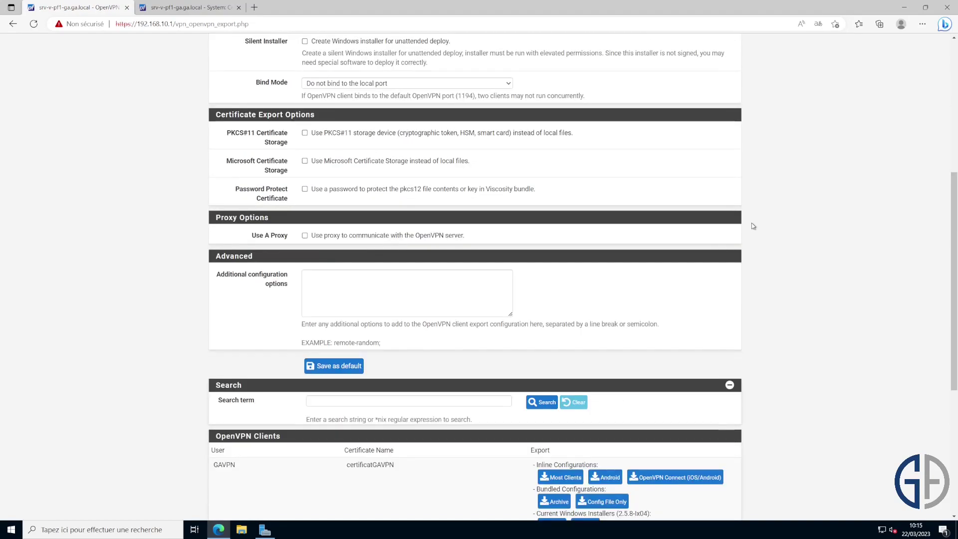
scroll(751, 222, down, 1)
scroll(753, 225, down, 2)
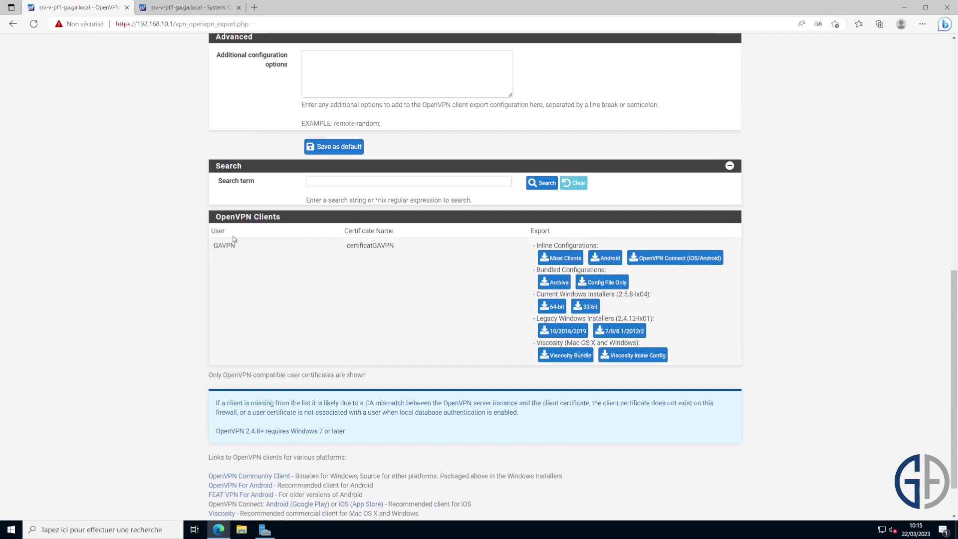
drag(282, 218, 215, 219)
drag(259, 244, 216, 254)
drag(652, 298, 519, 303)
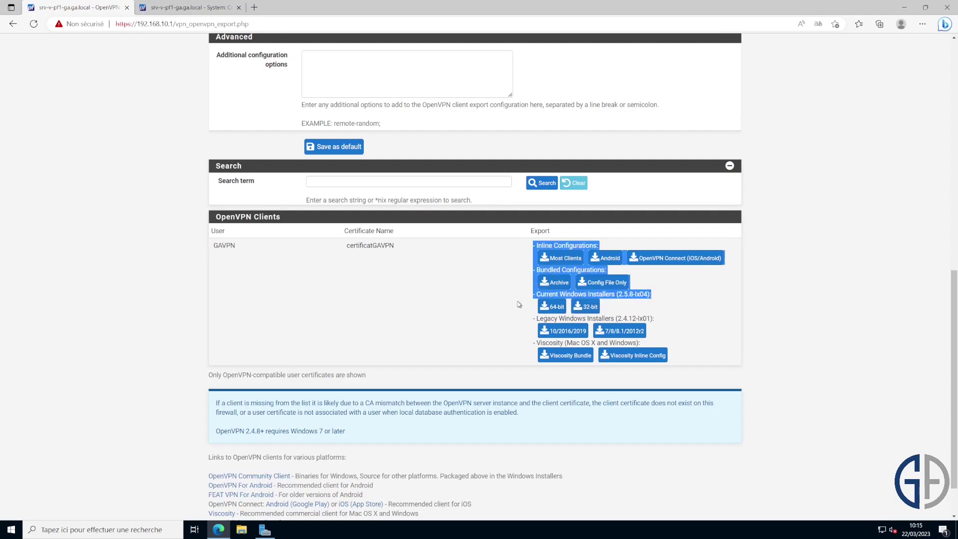
click(480, 299)
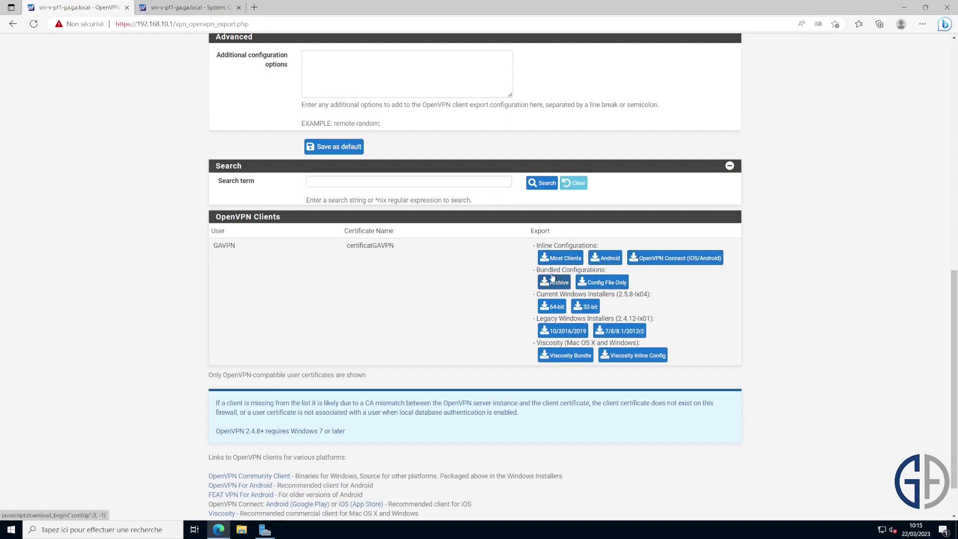
drag(532, 273, 676, 284)
click(648, 283)
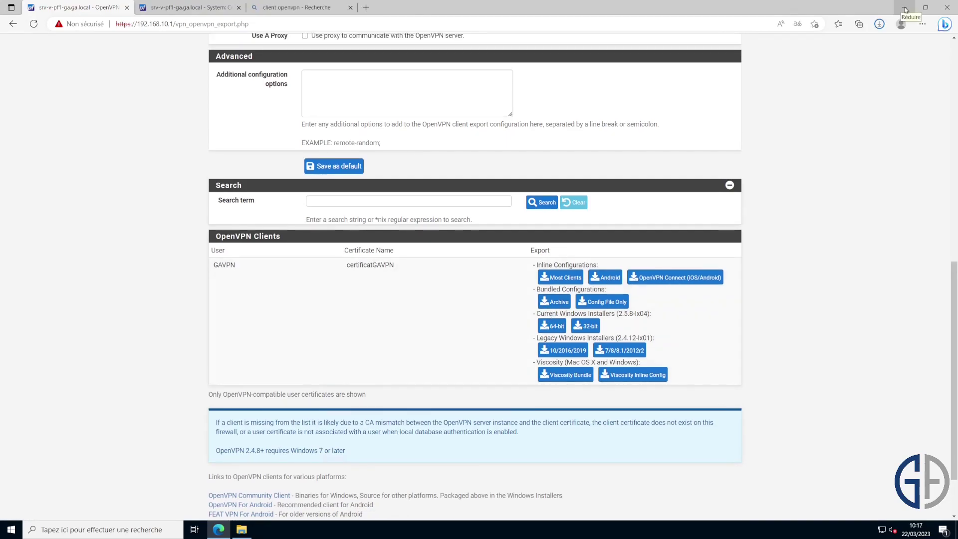
Step: Open the Downloads folder, widen the name column and check the exported configuration archive and the OpenVPN installer
click(241, 529)
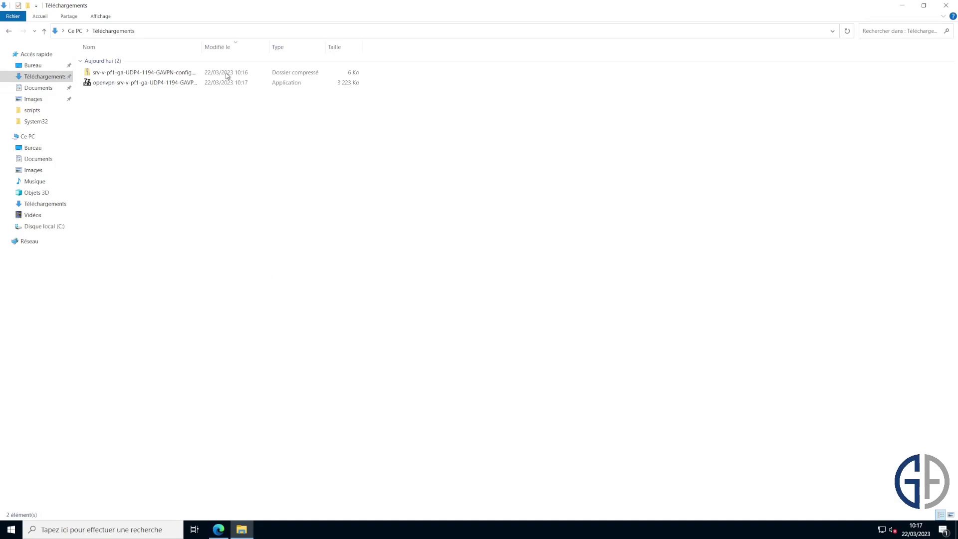
double_click(202, 47)
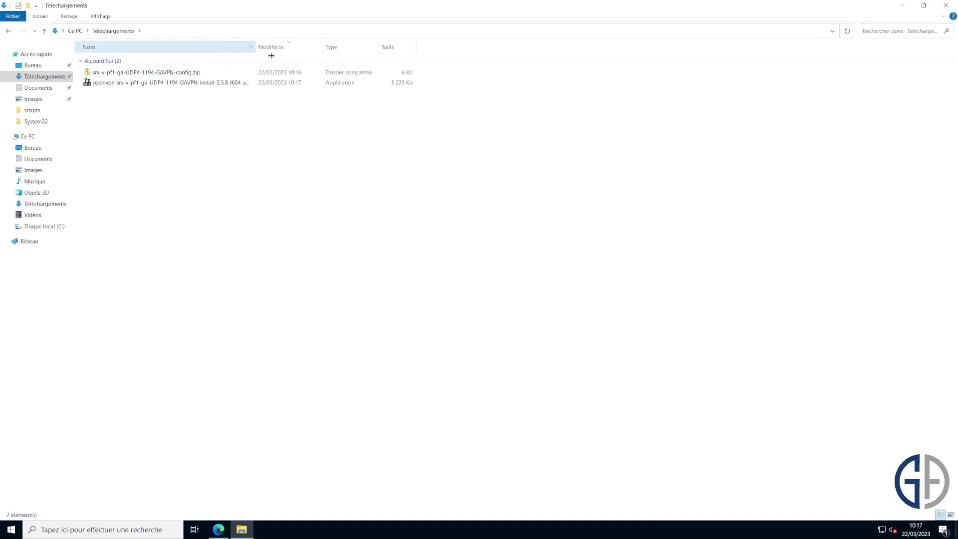
click(271, 83)
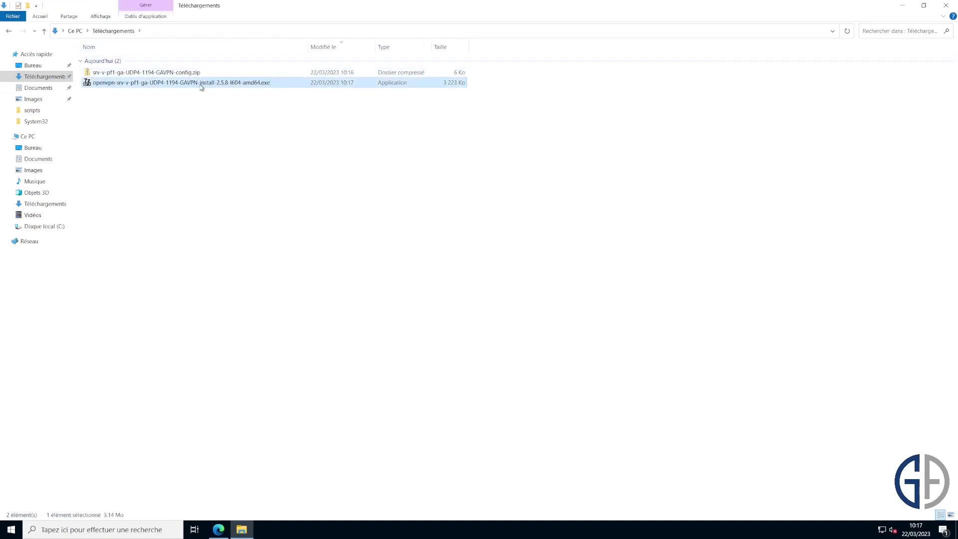
click(160, 92)
click(164, 74)
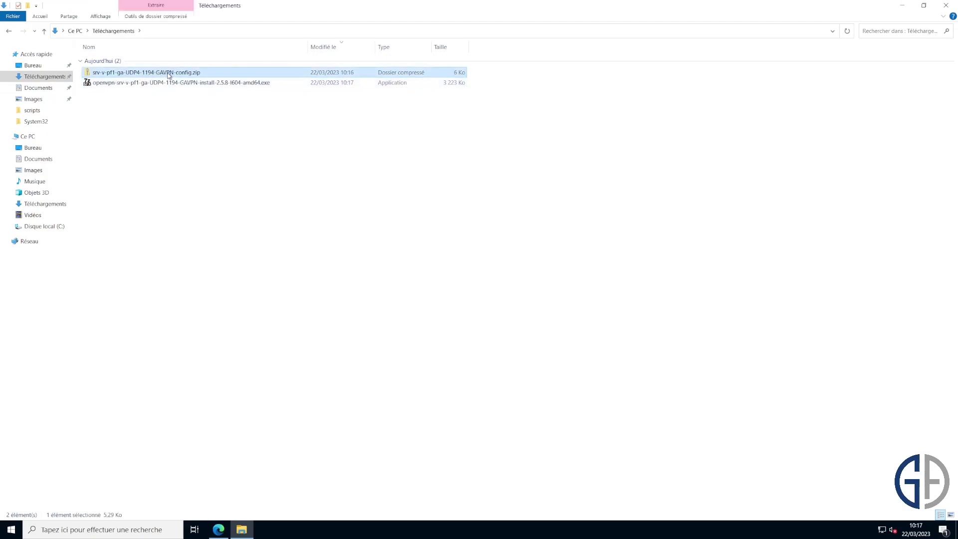
click(409, 378)
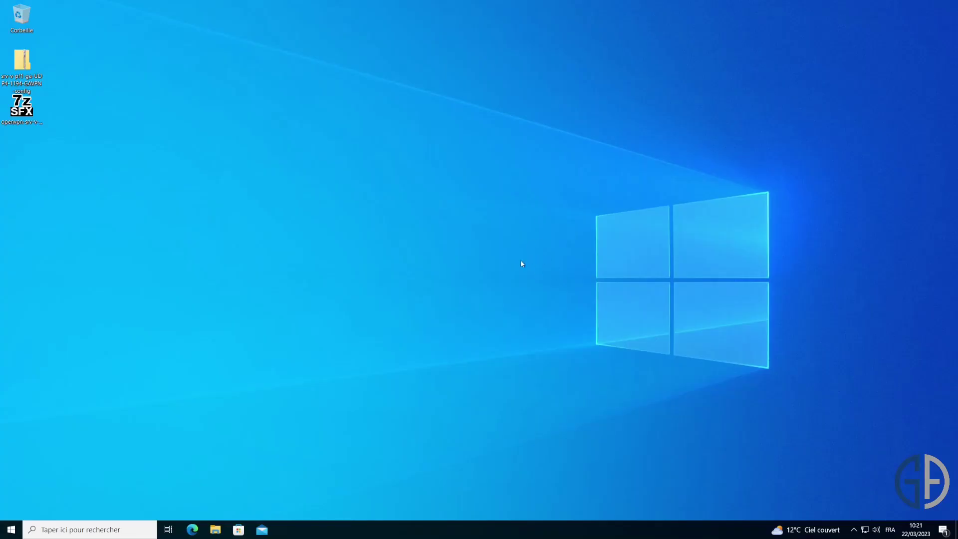
Step: Run ipconfig in a command prompt on the client PC to check its network addresses, and close the prompt
key(super+r)
key(Return)
text(ipconfig)
key(Return)
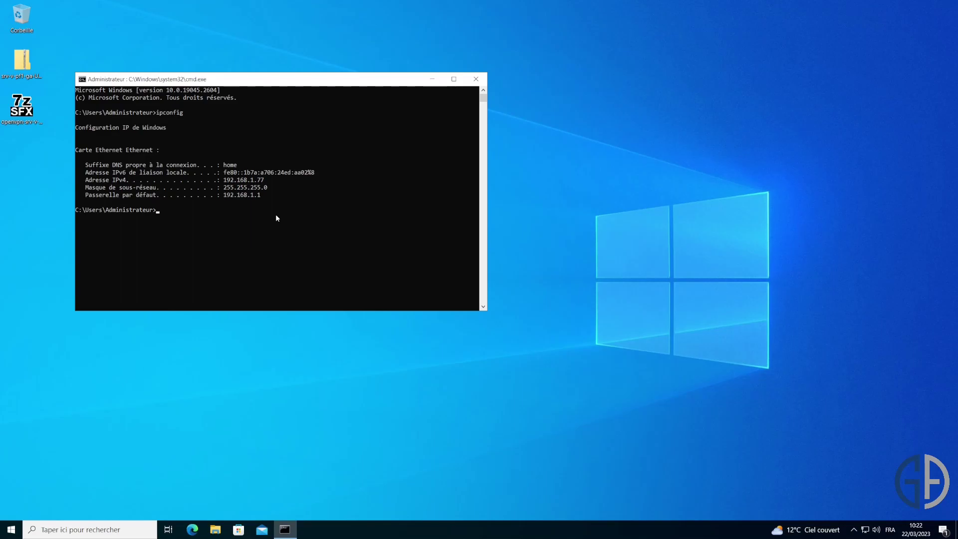
click(480, 78)
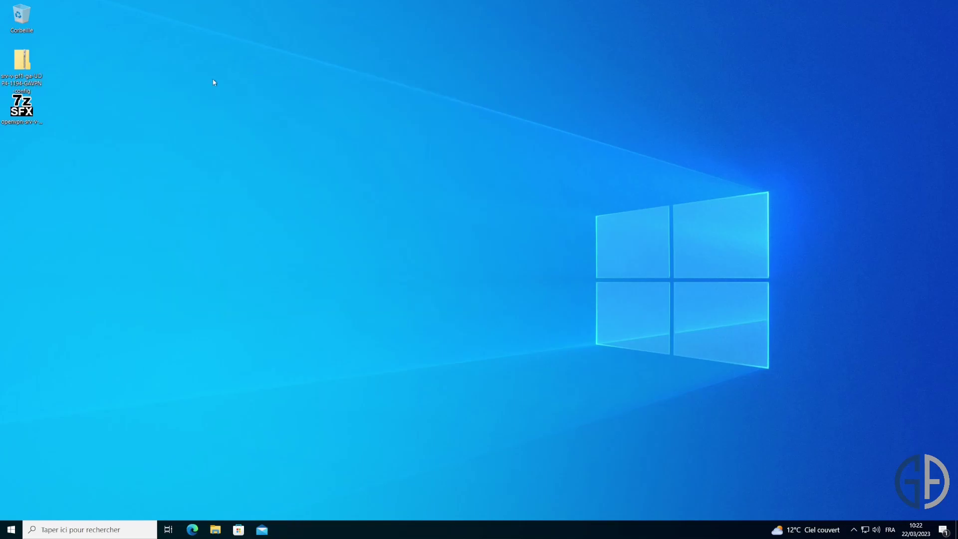
Step: Run the exported OpenVPN installer from the desktop and install OpenVPN through the custom setup with the default features
click(34, 102)
double_click(26, 121)
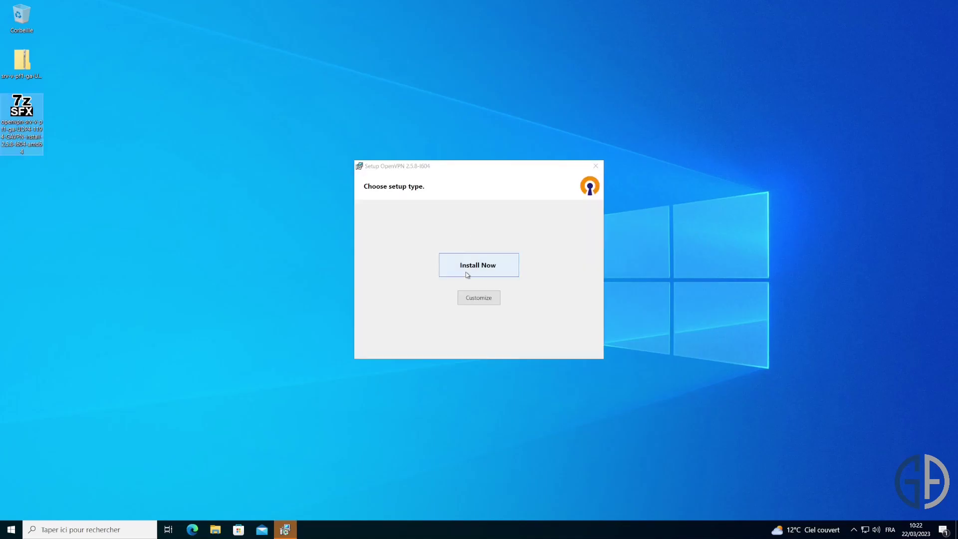
click(482, 300)
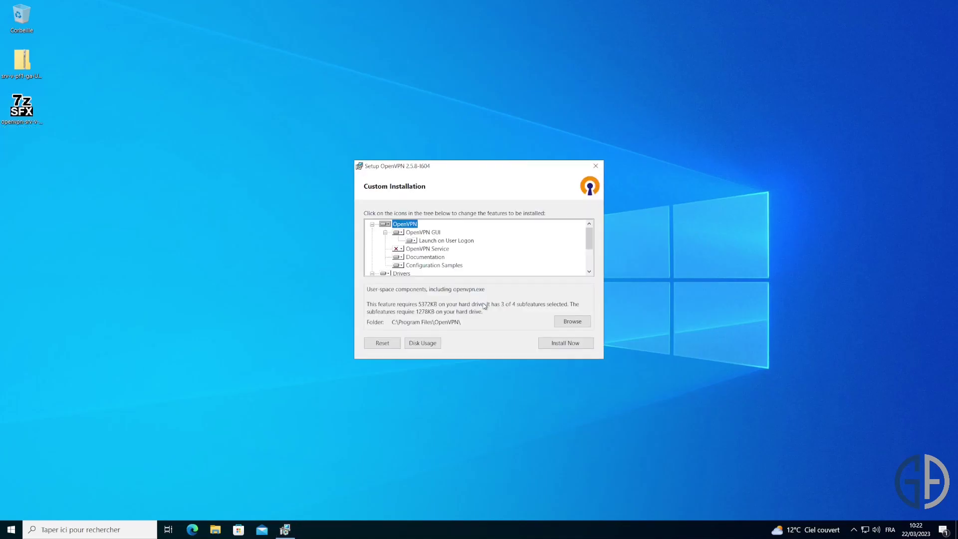
click(473, 241)
click(567, 343)
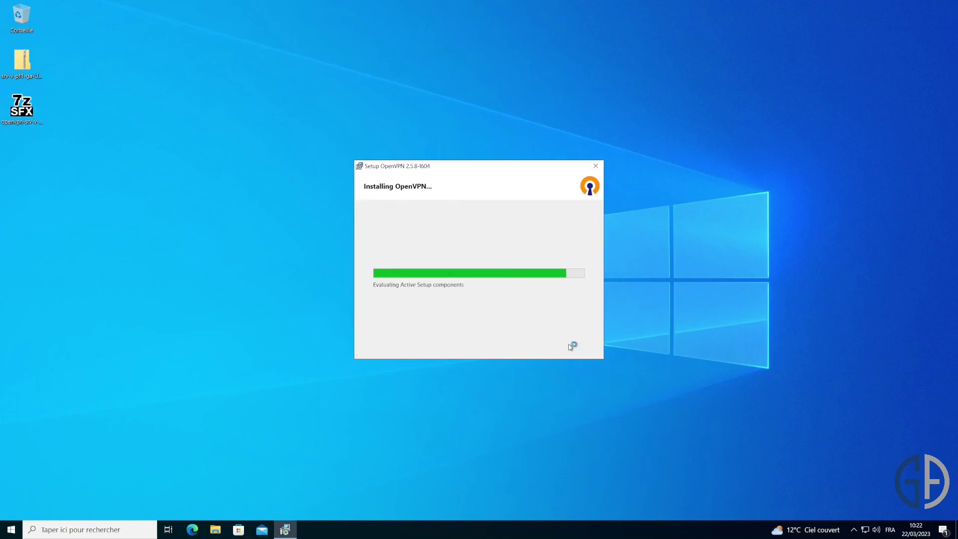
click(572, 342)
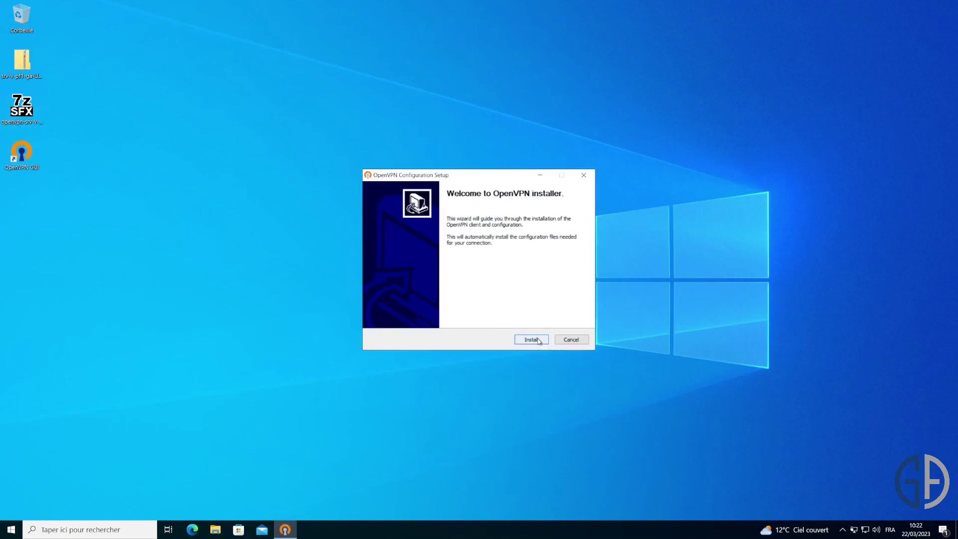
Step: Install the OpenVPN configuration, certificate and key files with the configuration setup wizard and close it
click(532, 339)
click(539, 341)
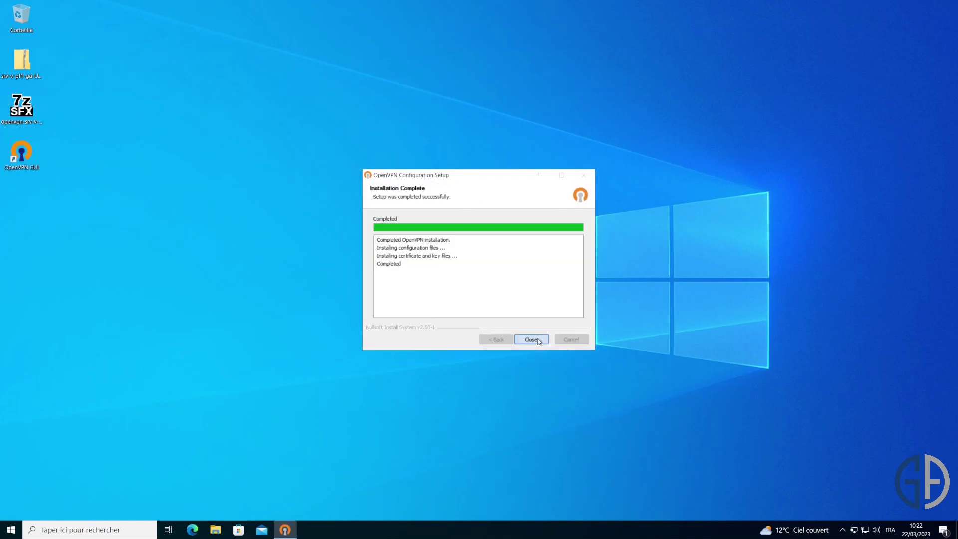
click(532, 339)
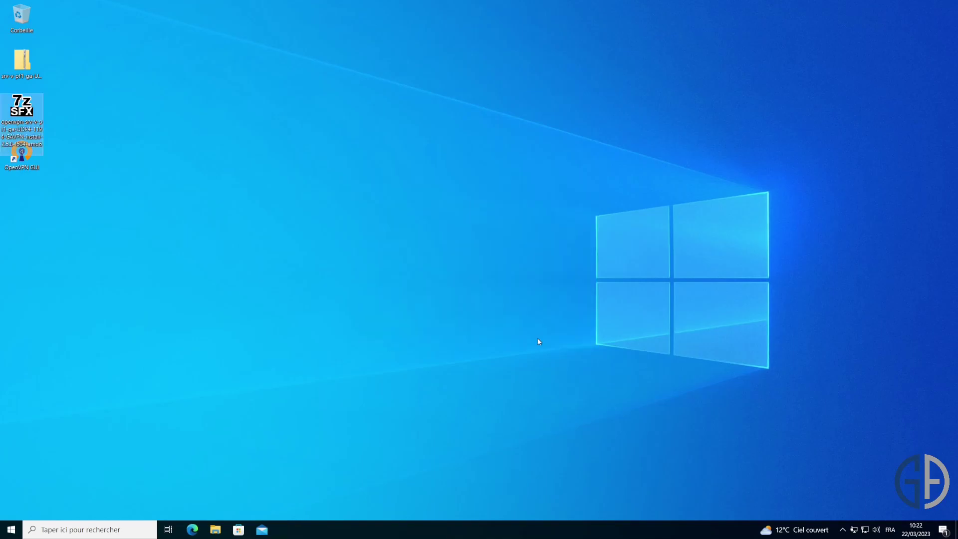
Step: Move the OpenVPN GUI icon out of the hidden tray icons and start connecting the srv-v-pf1-ga-UDP4-1194-GAVPN profile
click(842, 531)
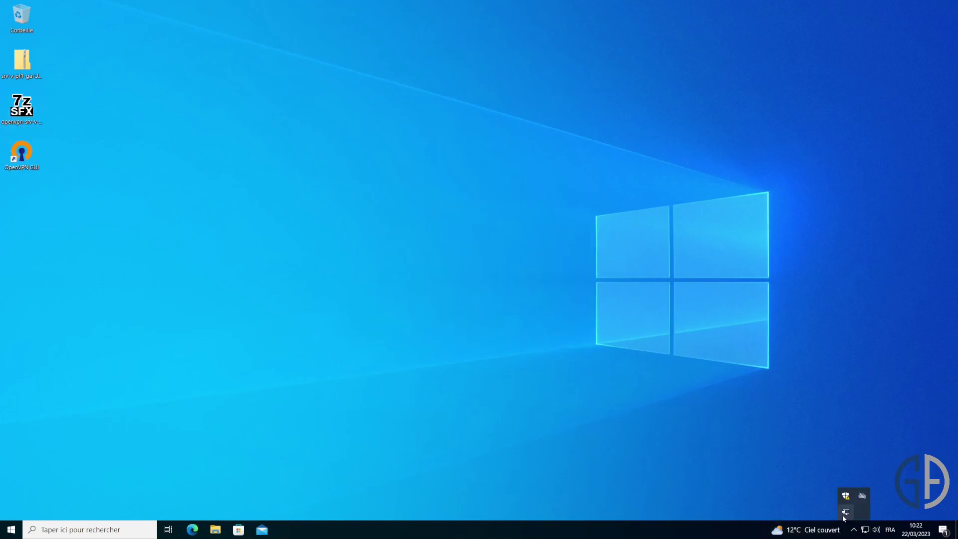
drag(843, 518, 854, 530)
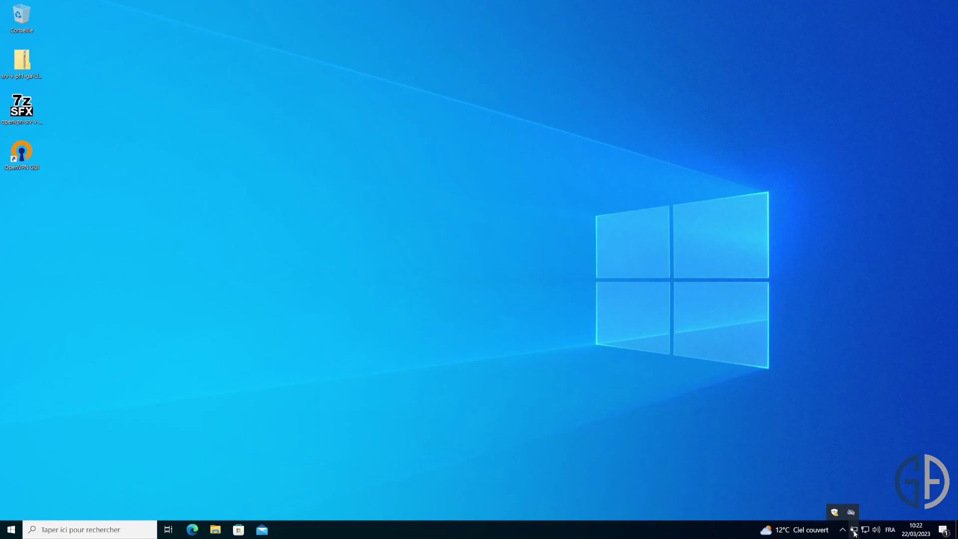
right_click(855, 532)
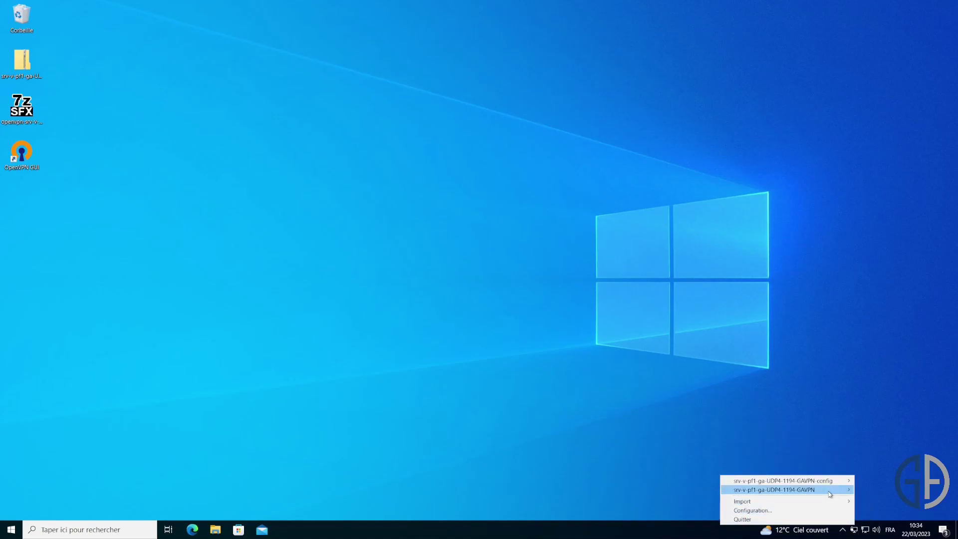
mouse_move(830, 494)
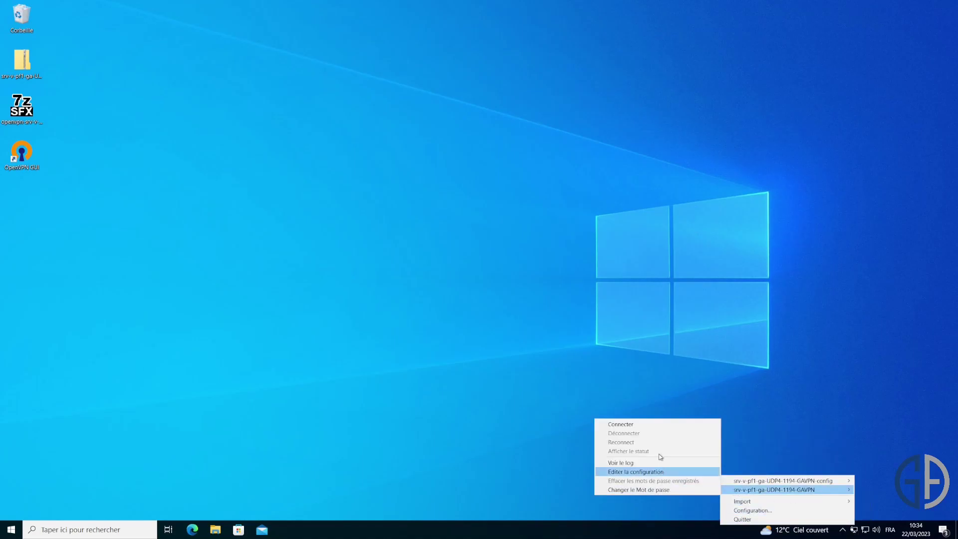
click(654, 425)
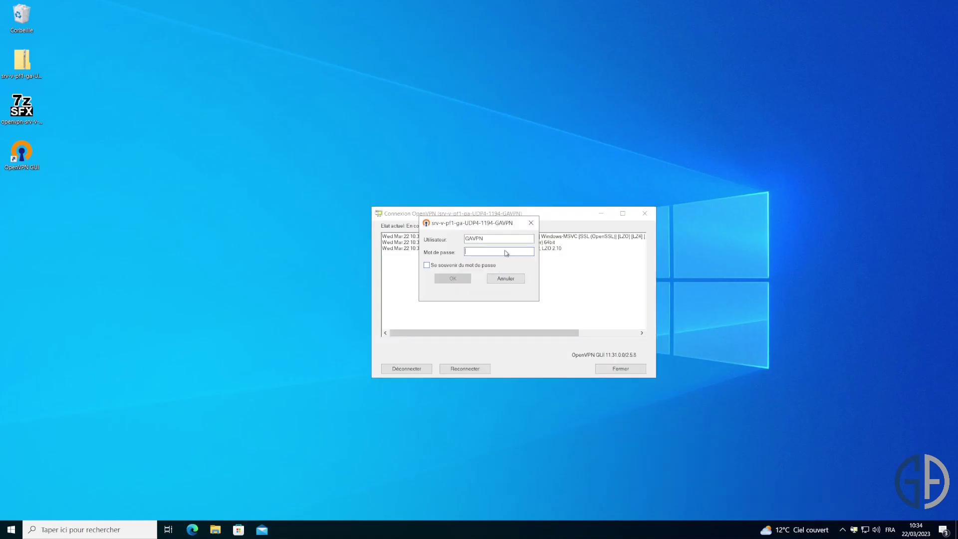
Step: Enter the VPN account password for the GAVPN user and submit the login
double_click(488, 239)
click(500, 250)
text(********)
click(453, 279)
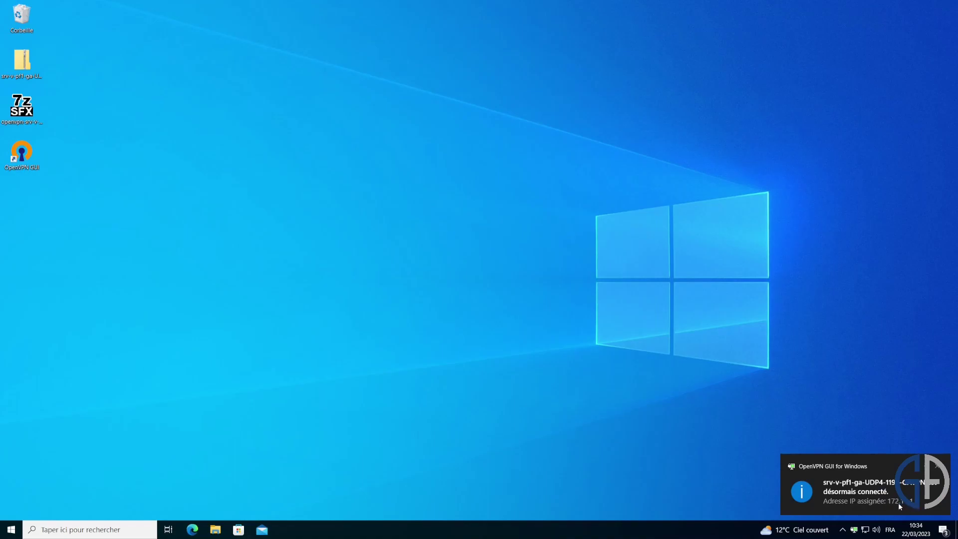
Step: Run ipconfig in a command prompt and check the IPv4 address of the OpenVPN TAP-Windows6 adapter
key(super+r)
key(Return)
text(ipconfig)
key(Return)
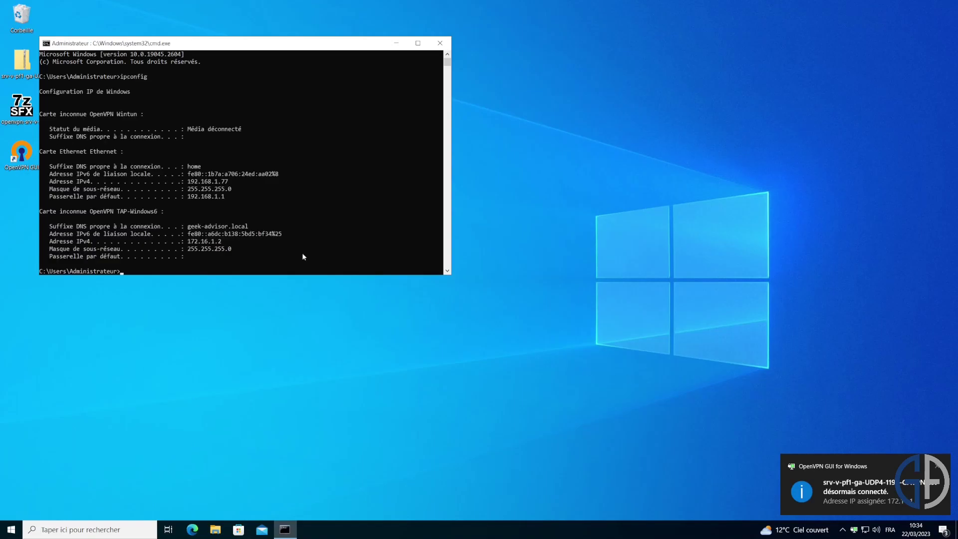
scroll(233, 225, down, 1)
drag(224, 220, 188, 221)
click(273, 229)
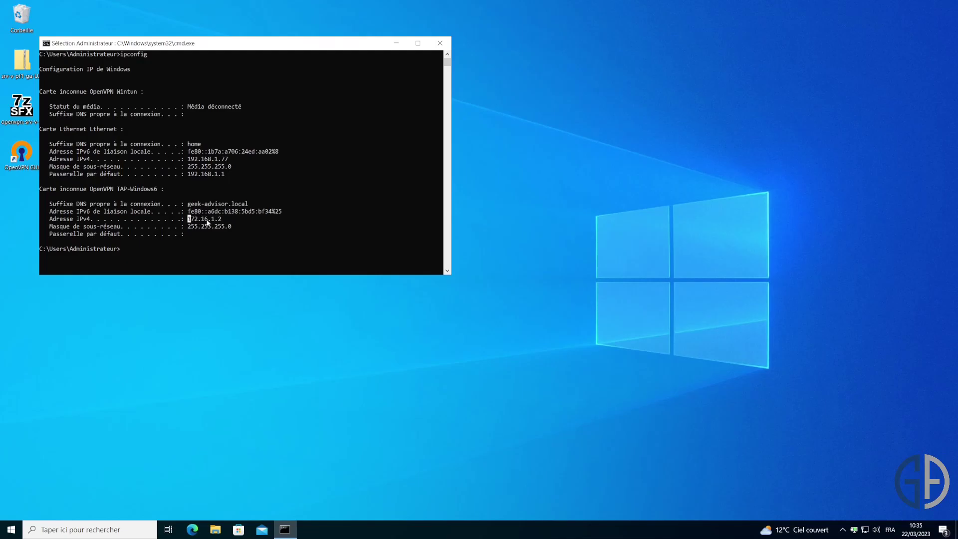
click(216, 220)
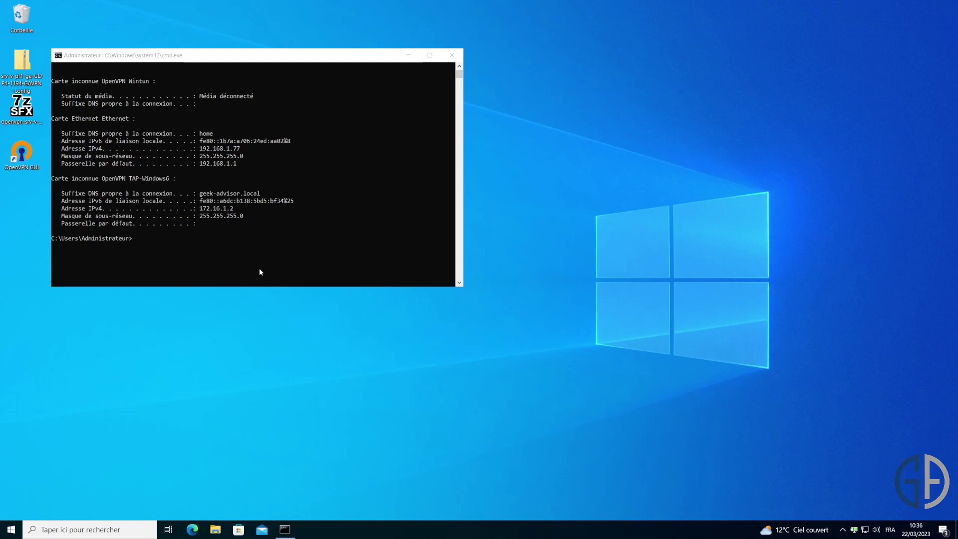
Step: Launch Remote Desktop Connection with mstsc and request a connection to 192.168.10.11
key(super+r)
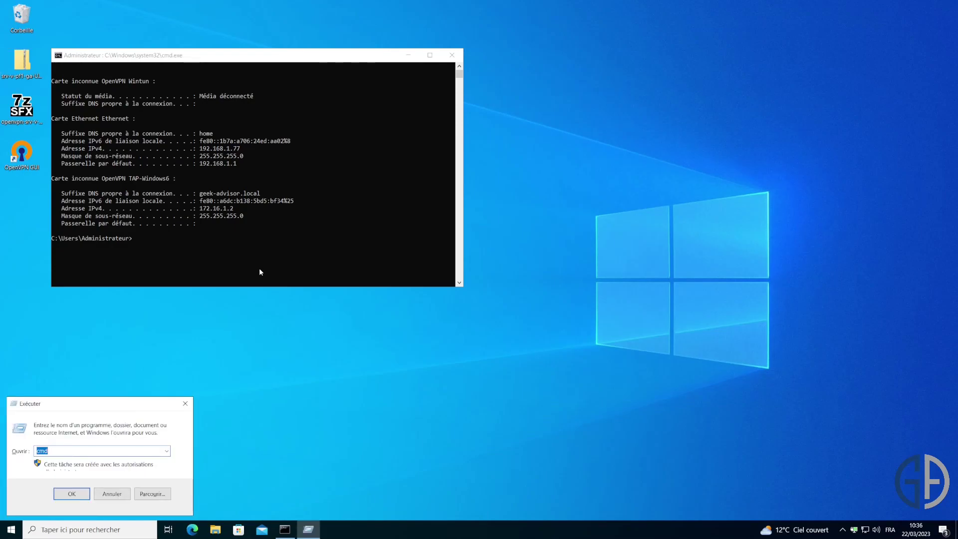
text(mstsc)
key(Return)
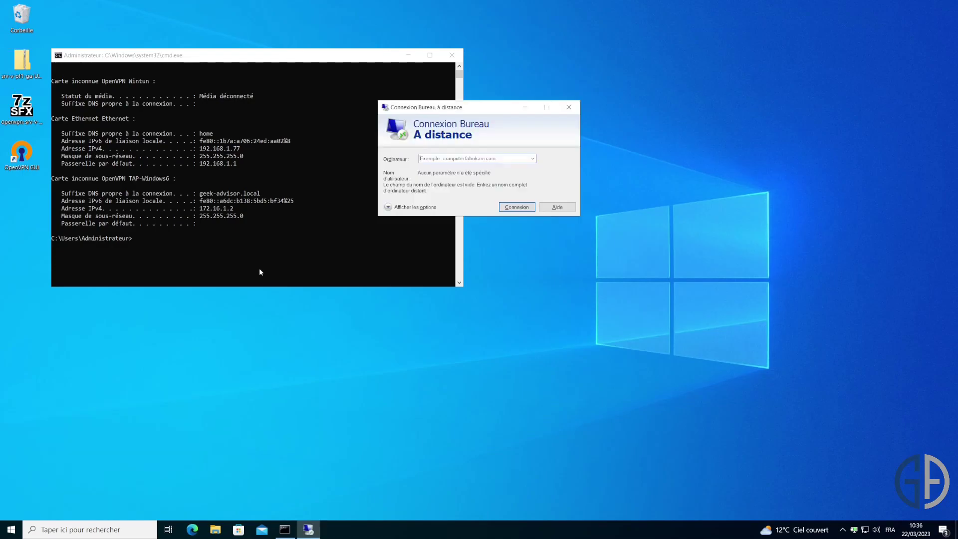
text(192.168.10.11)
key(Return)
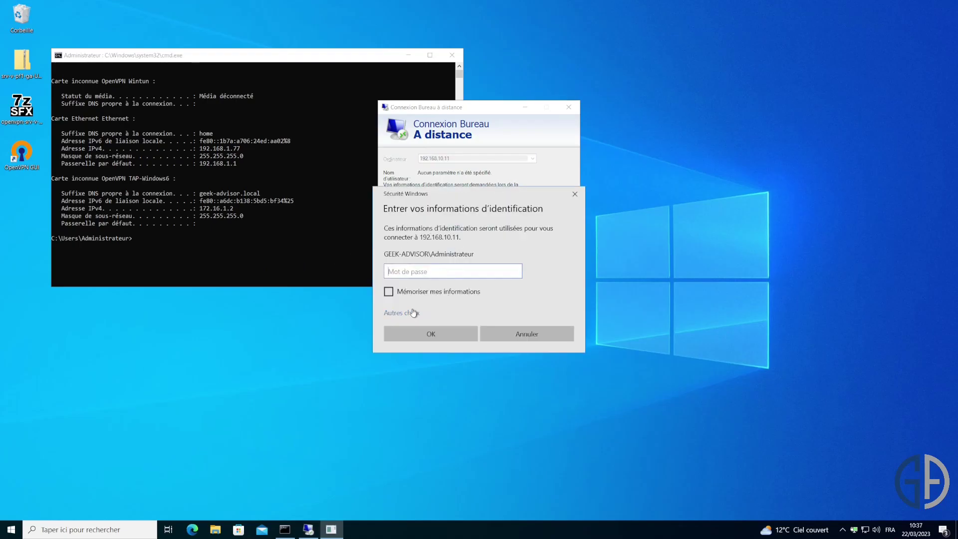
Step: Enter the remote account's password and accept the untrusted certificate to open the remote desktop session
text(••••••••••)
key(Return)
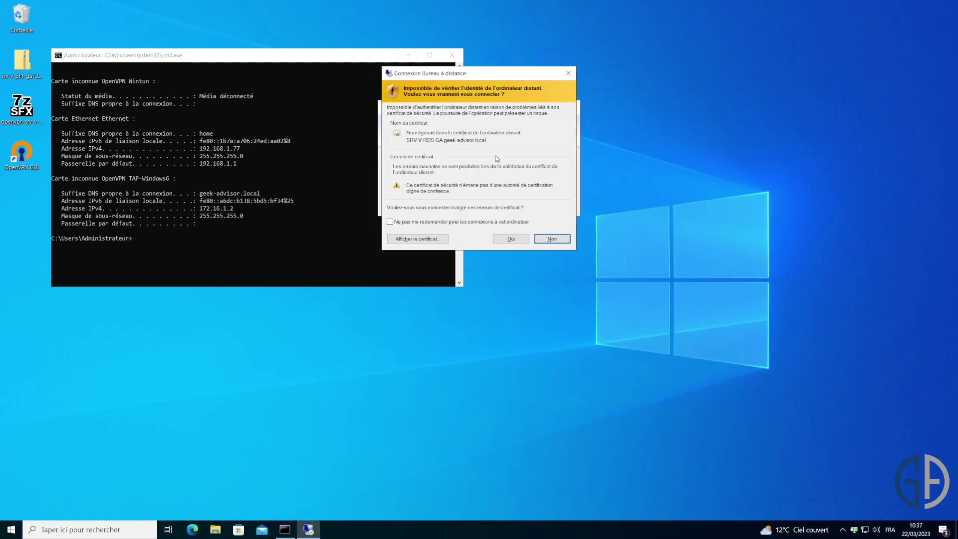
click(509, 239)
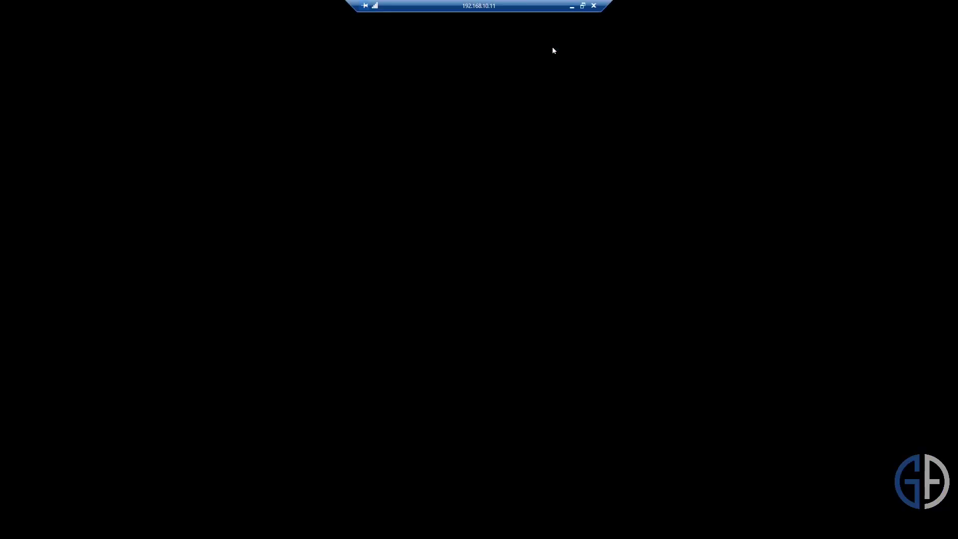